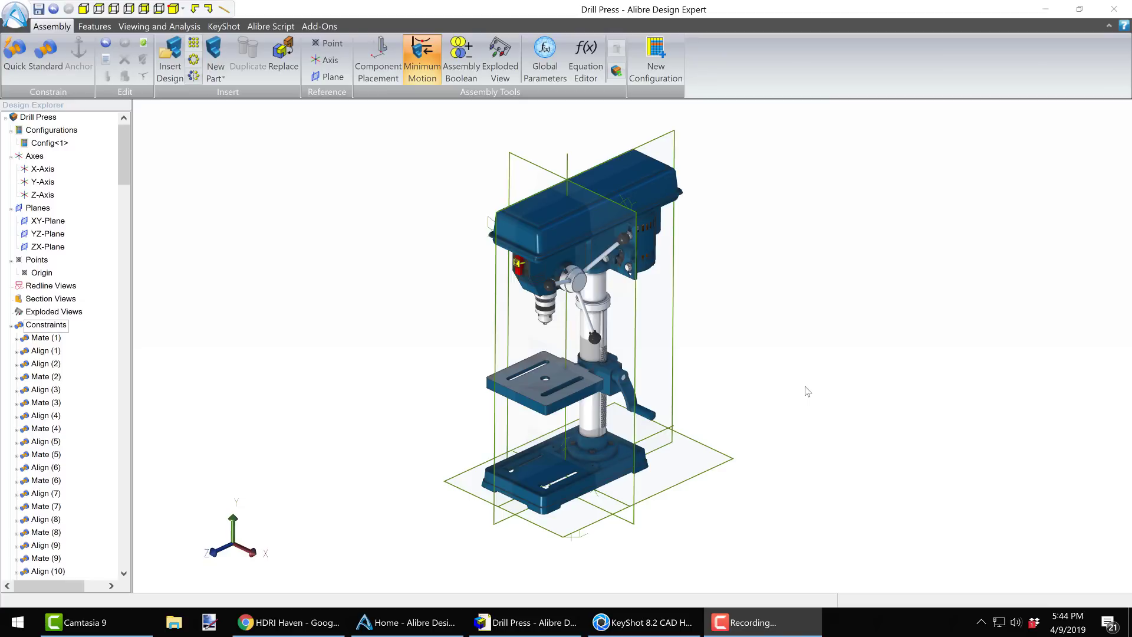
Orbit and zoom around the drill press, picking a face on its base
middle_click_drag(760, 355, 760, 357)
scroll(616, 257, "up", 3)
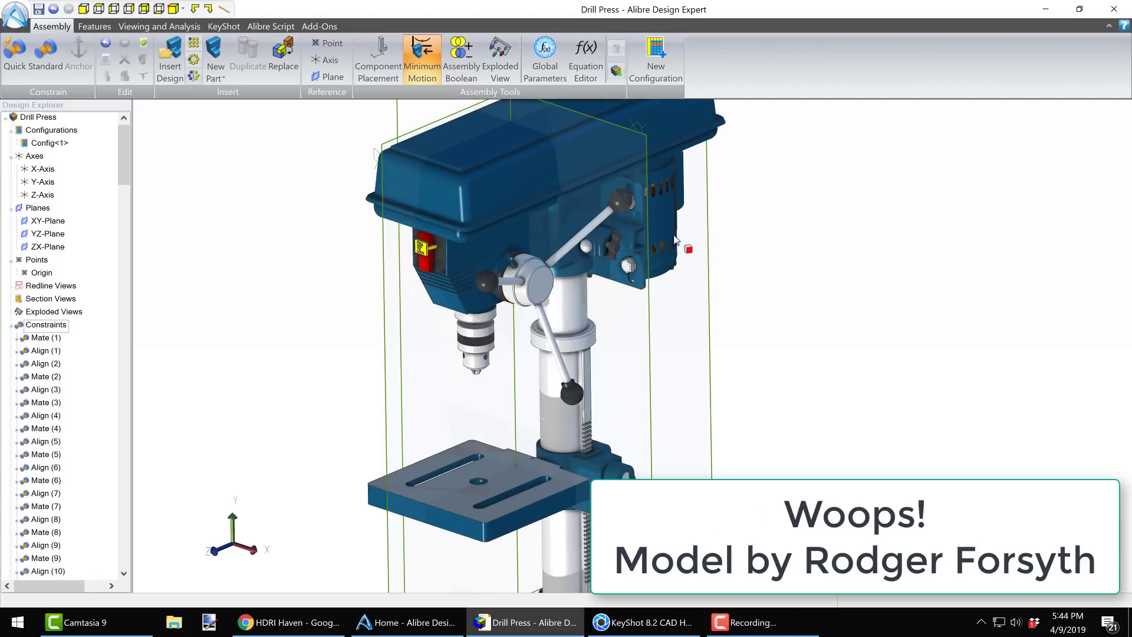
scroll(652, 250, "down", 3)
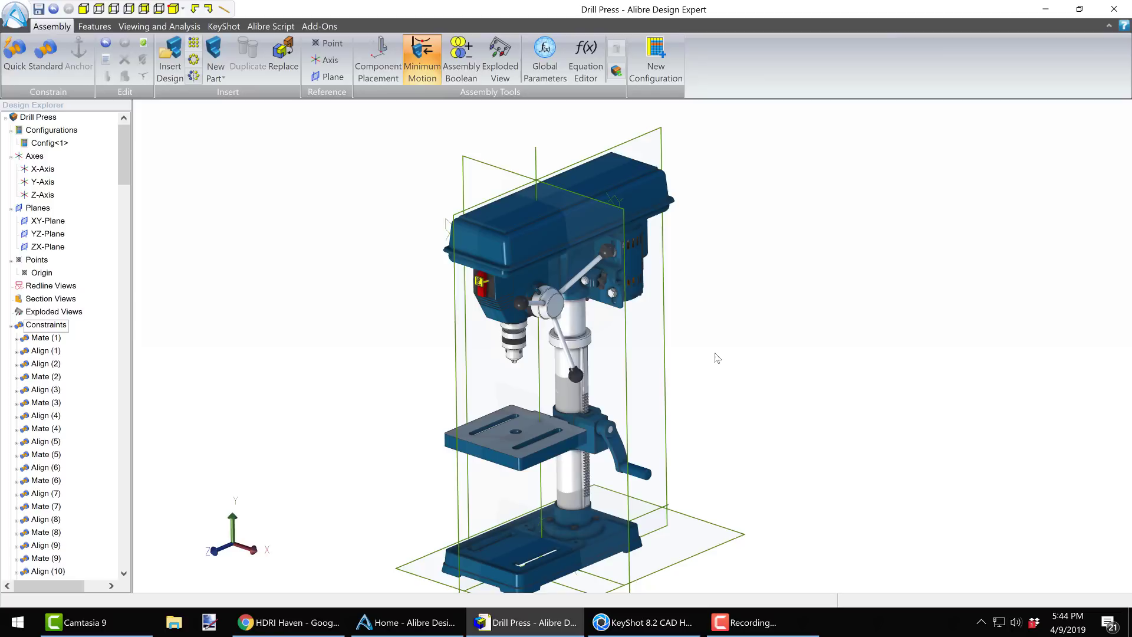
middle_click_drag(715, 356, 716, 350)
scroll(610, 579, "up", 5)
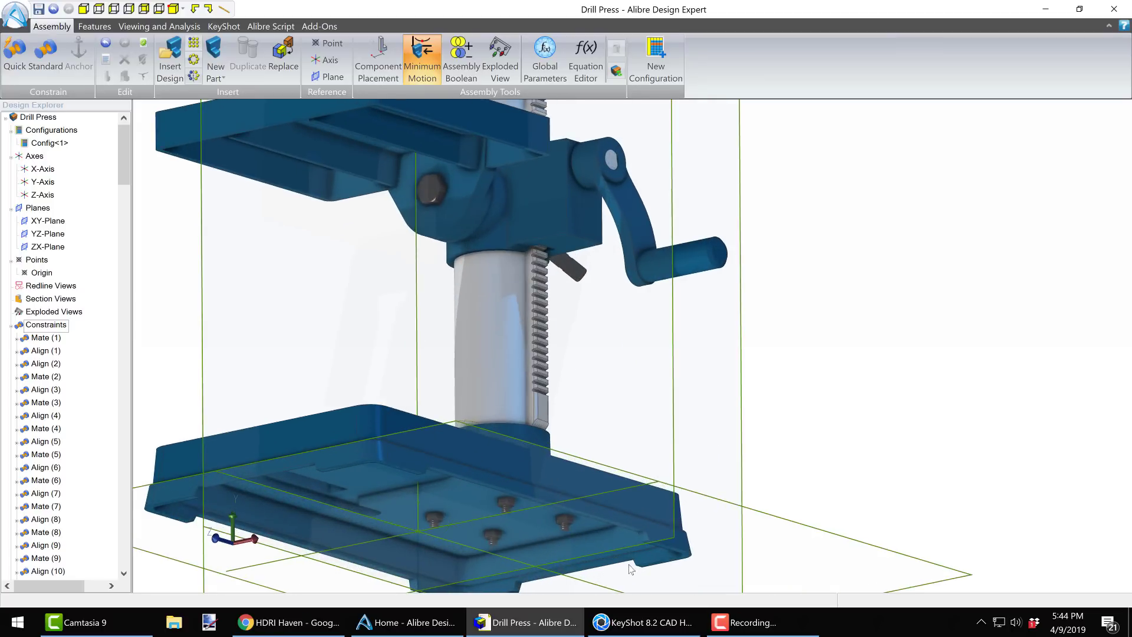
left_click(710, 453)
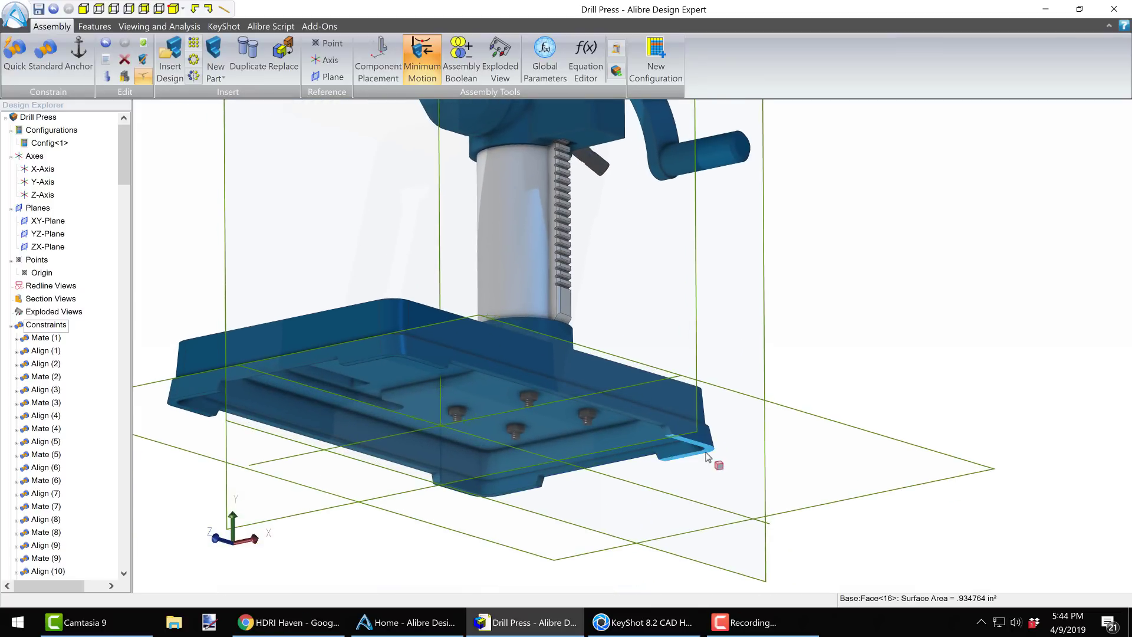
scroll(778, 354, "down", 5)
middle_click_drag(778, 354, 814, 348)
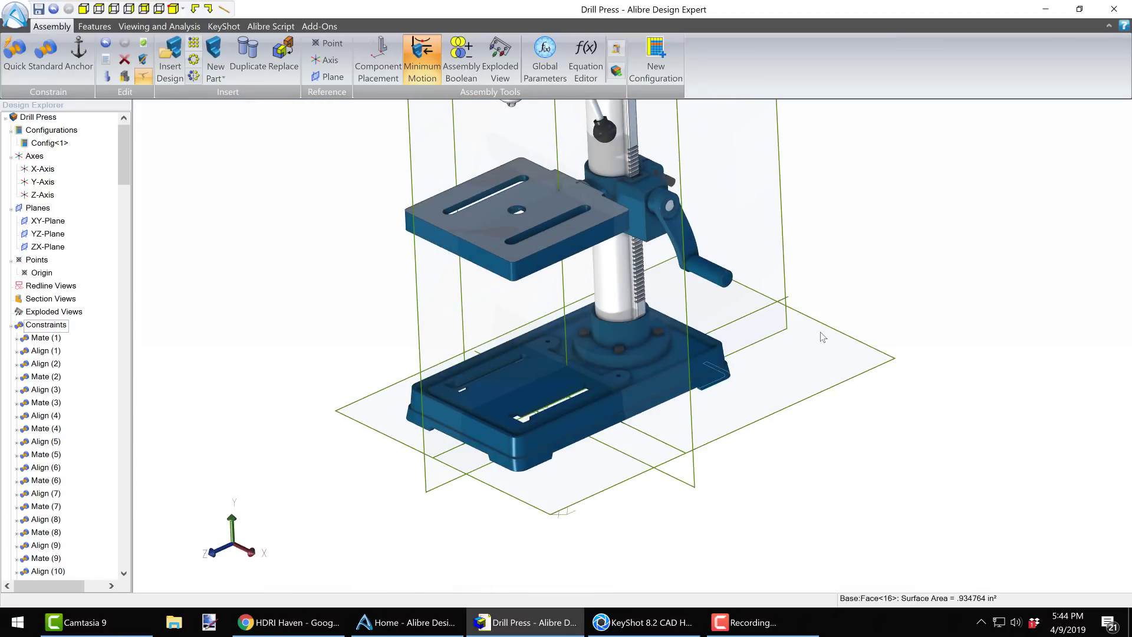
Select the YZ and then XY reference planes, clear the selection, and reorient frontally
left_click(790, 275)
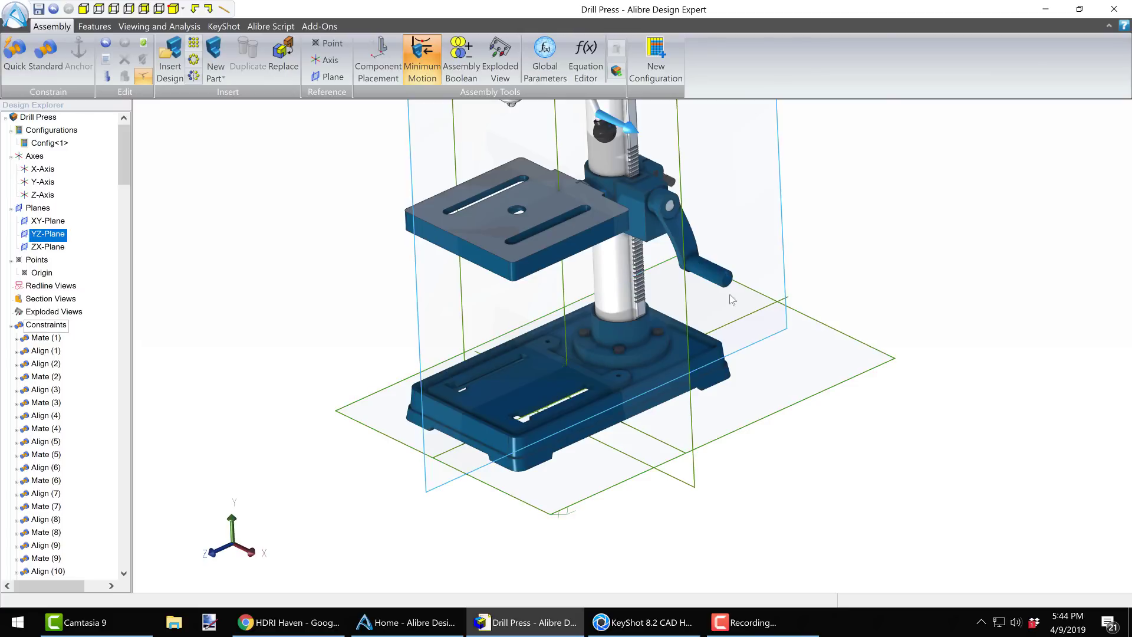
left_click(689, 302)
left_click(838, 306)
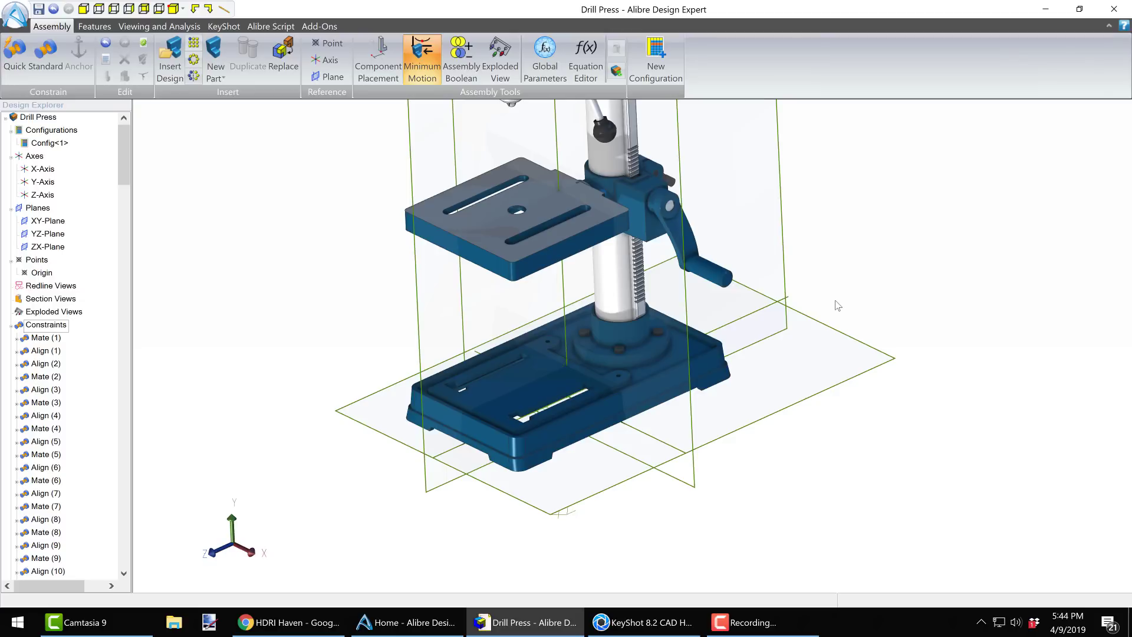
scroll(811, 330, "down", 4)
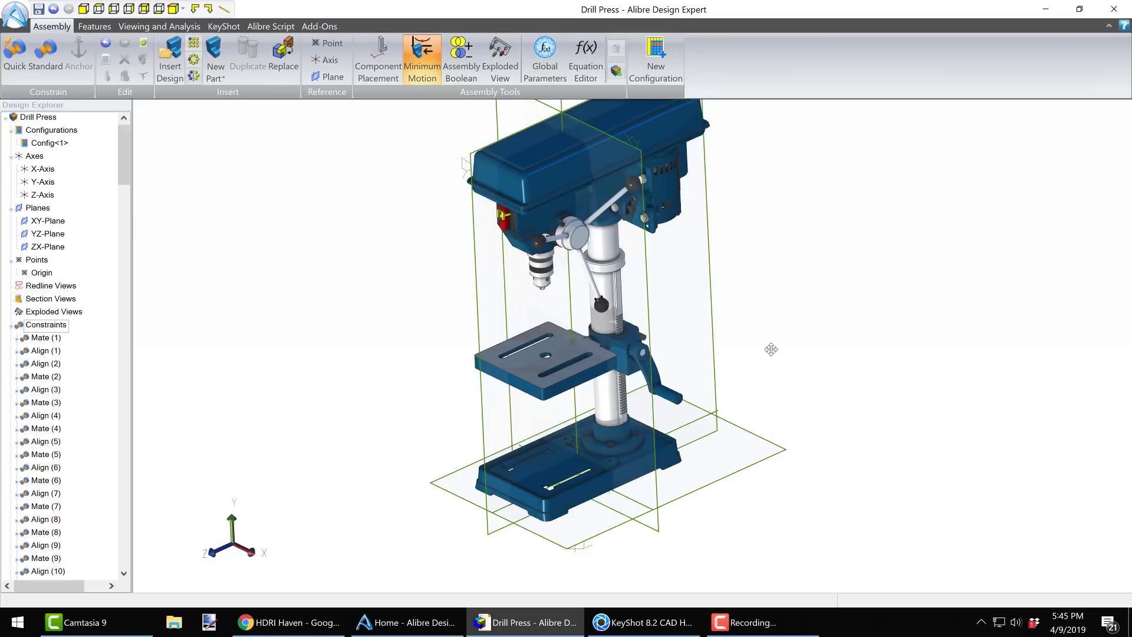
middle_click_drag(769, 349, 750, 259)
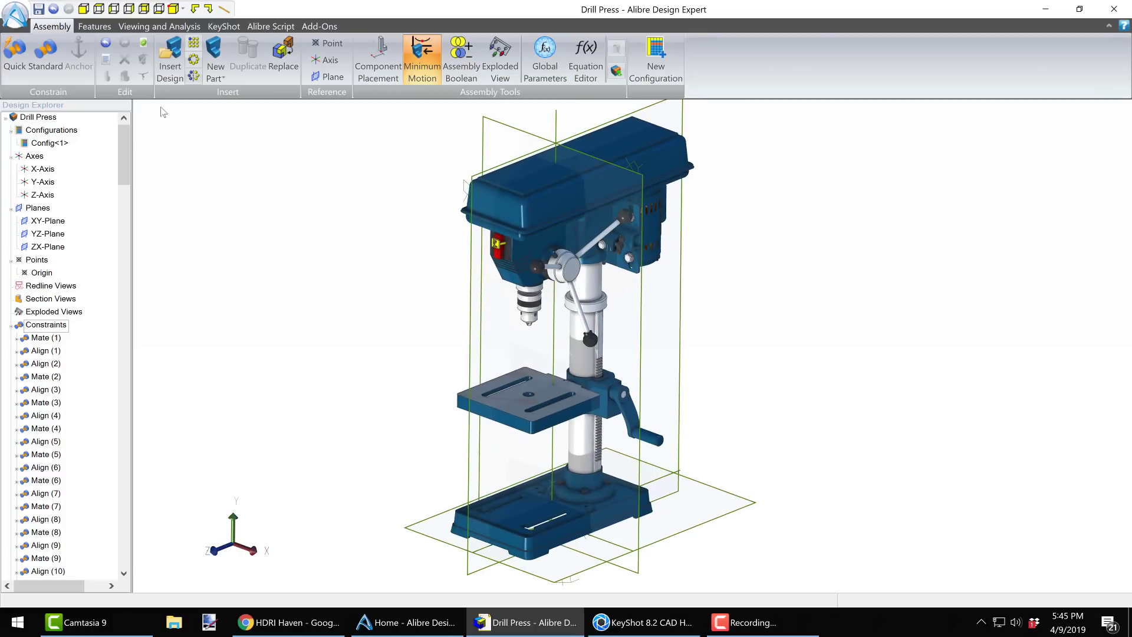
In the file's Display properties, move the Facet Resolution slider from Fine toward medium-fine
left_click(15, 22)
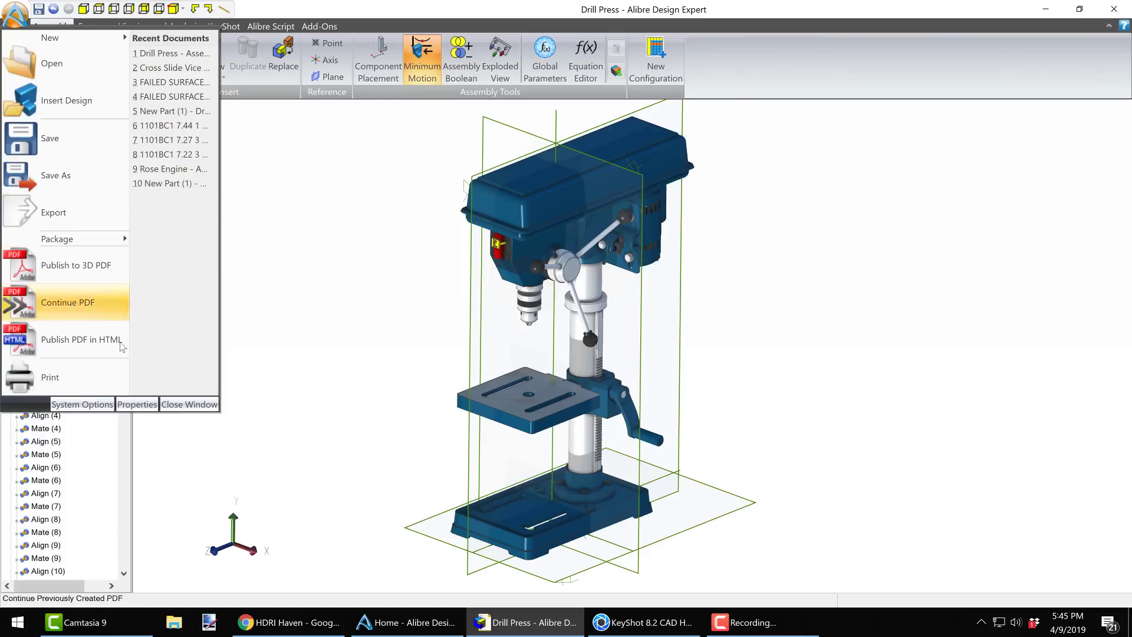
left_click(137, 404)
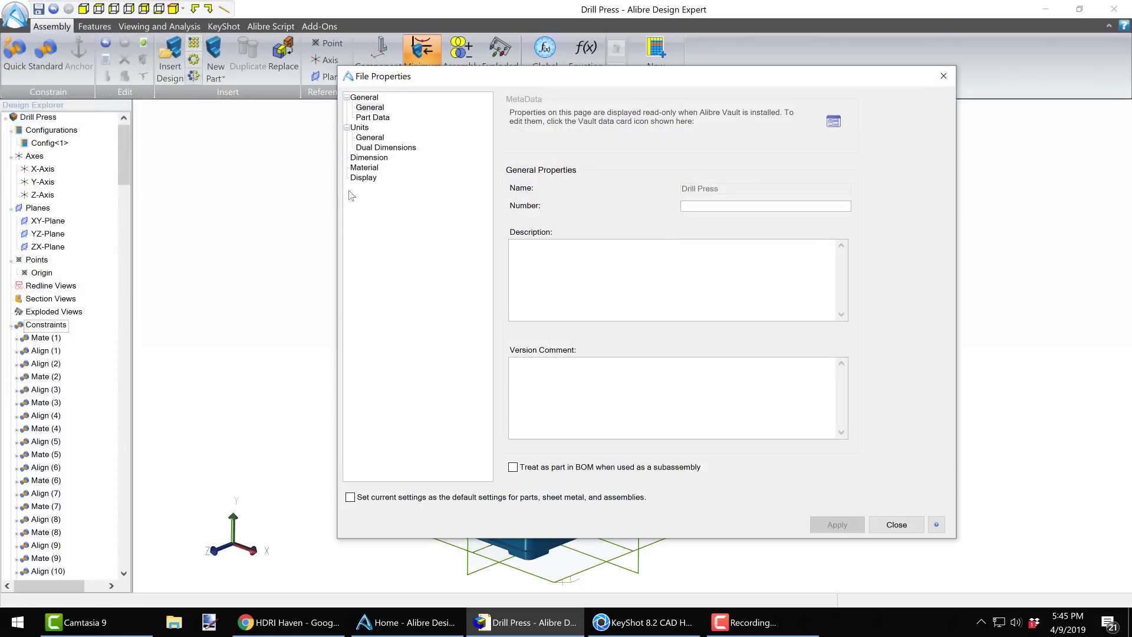
left_click(368, 179)
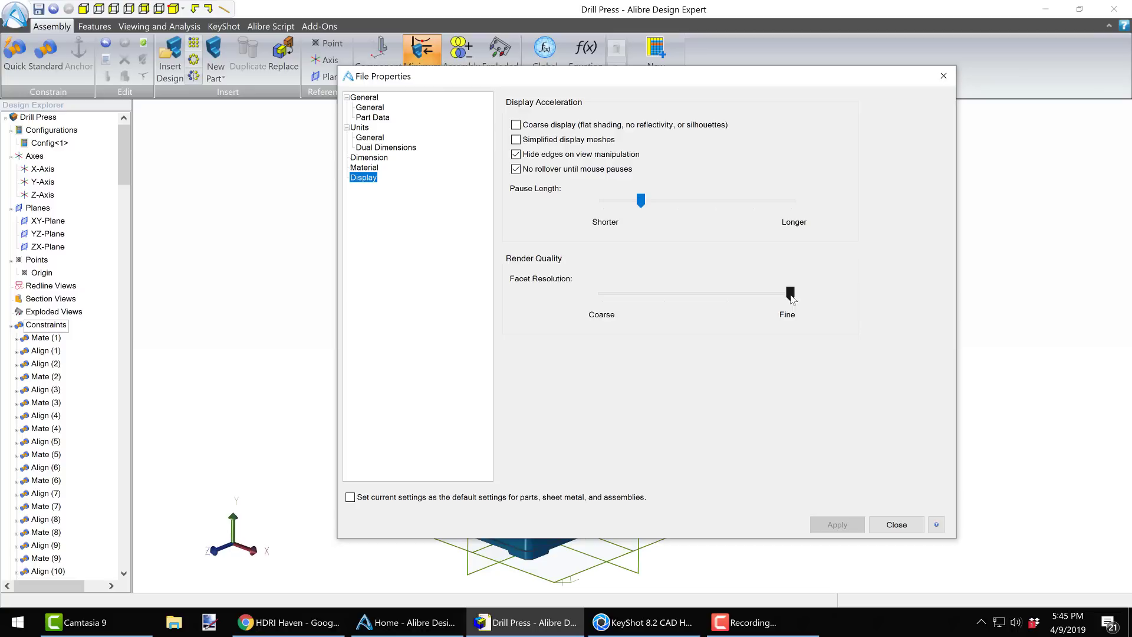
mouse_move(790, 293)
left_mouse_down()
mouse_move(636, 293)
mouse_move(793, 294)
left_mouse_up()
Close the file properties and render the drill press assembly in KeyShot
left_click(897, 525)
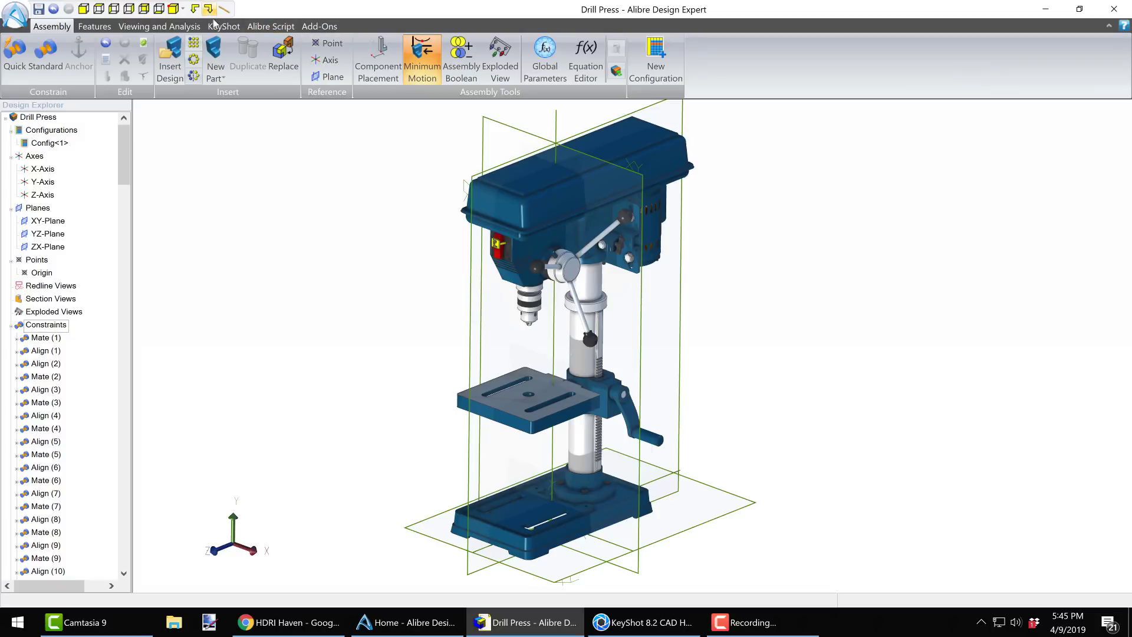
left_click(224, 27)
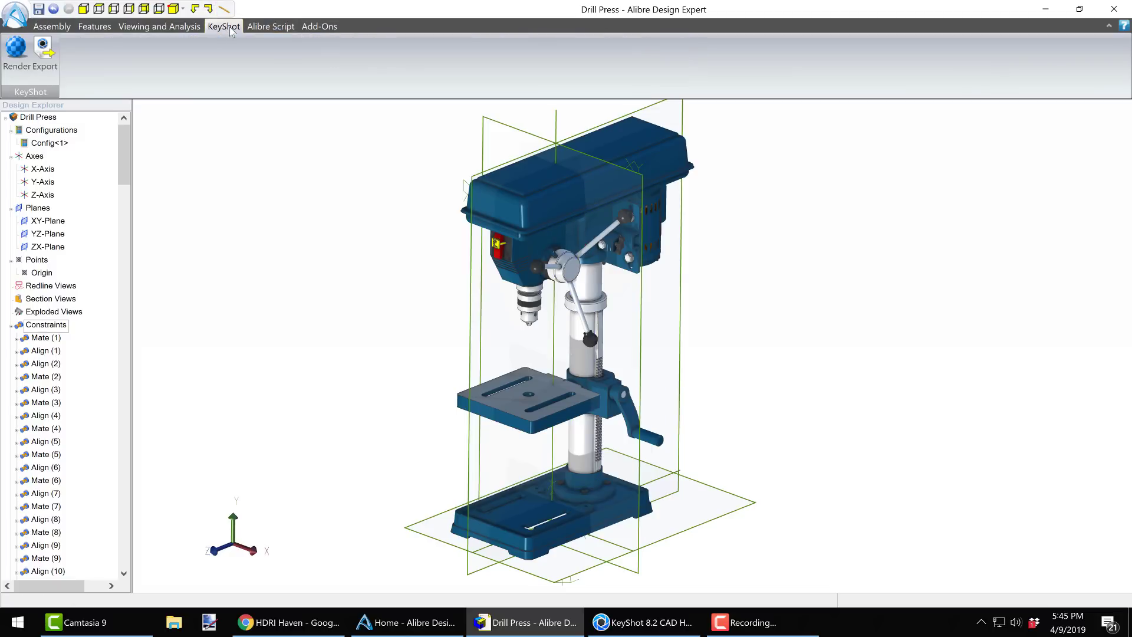
left_click(19, 62)
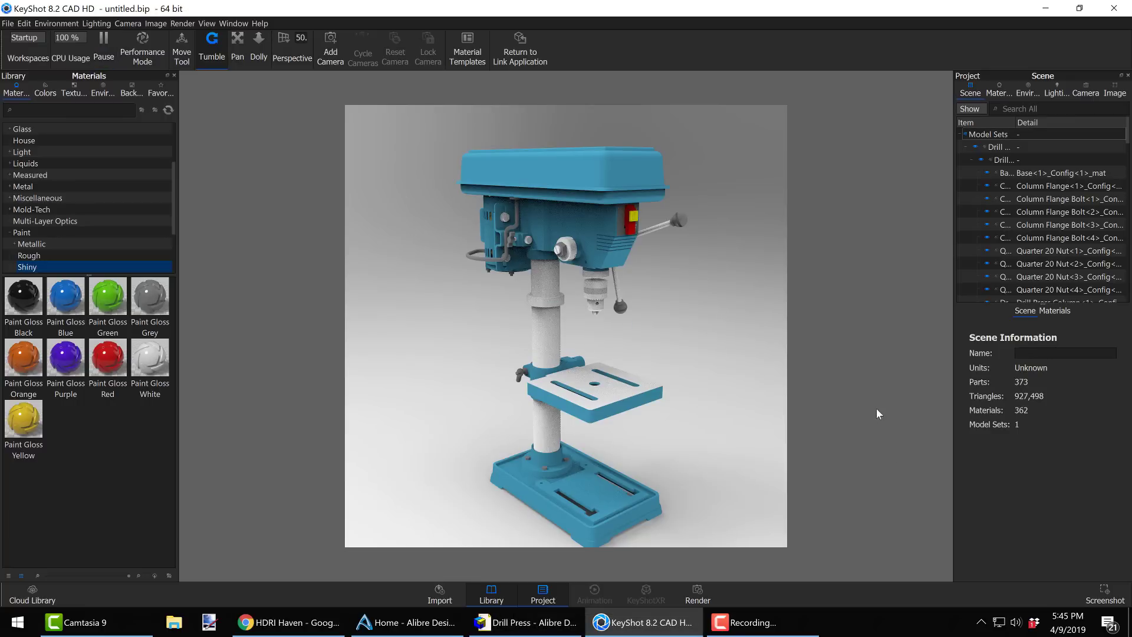
Dolly the camera to shrink the drill press and show Image settings (1500 × 1500 px)
scroll(591, 292, "down", 3)
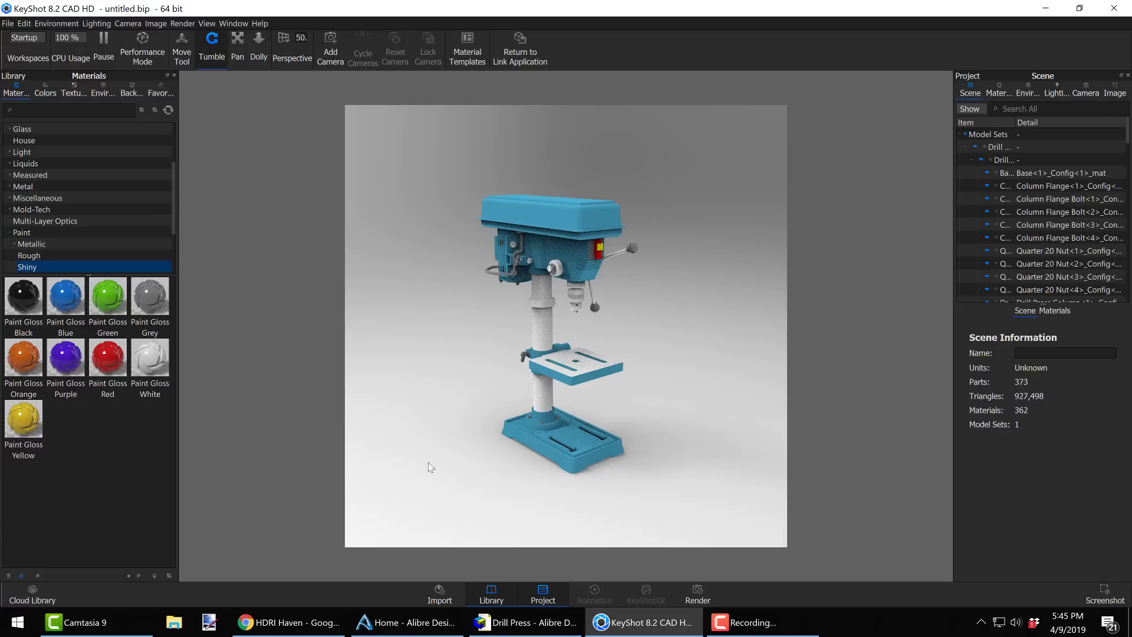
scroll(606, 175, "up", 2)
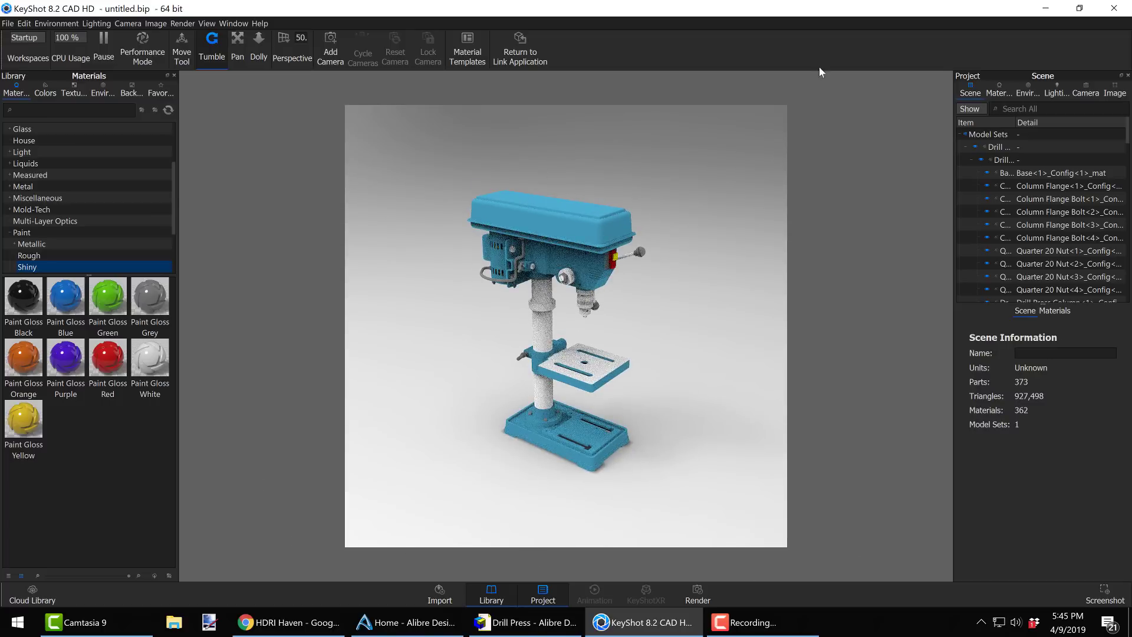
left_click(1117, 90)
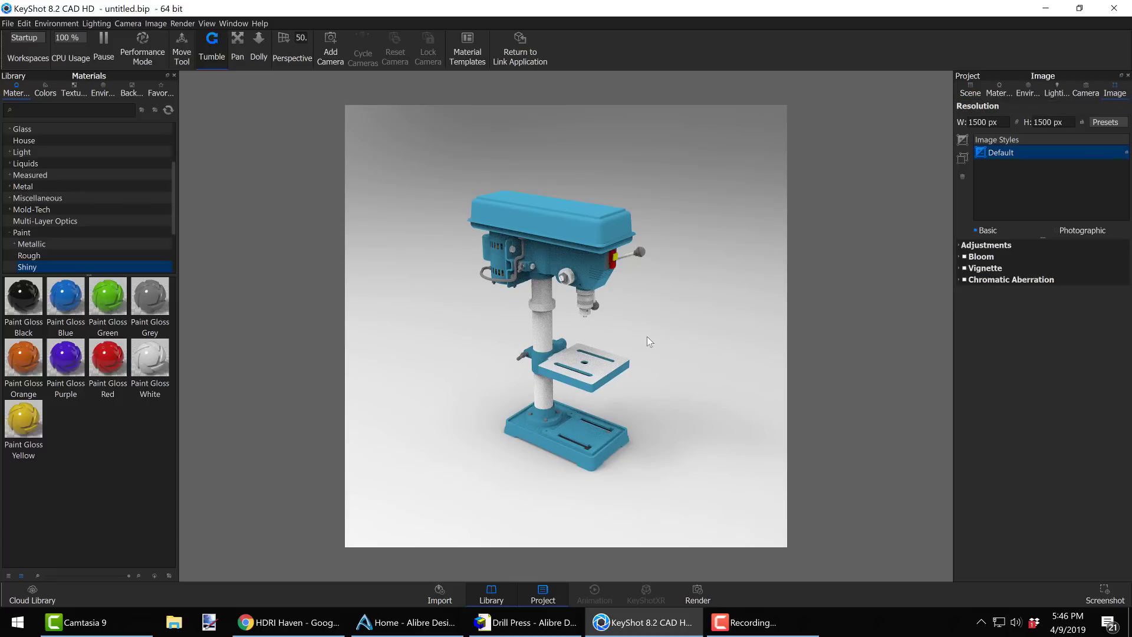
Tumble and zoom so the drill press fills the frame from a low front angle
left_click_drag(646, 337, 738, 337)
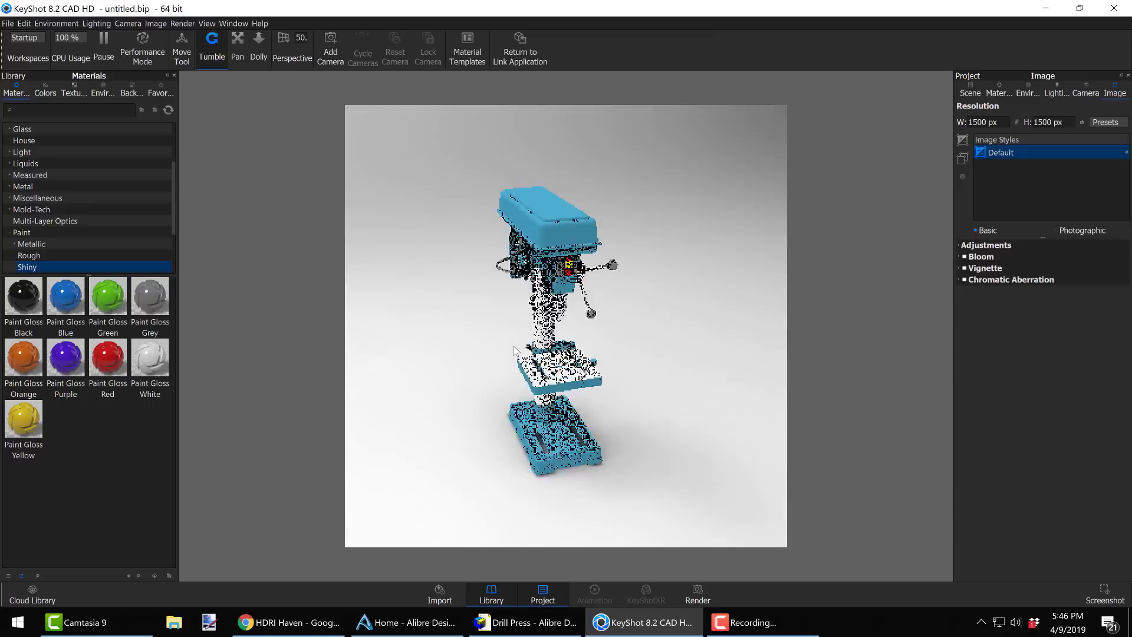
left_click(982, 122)
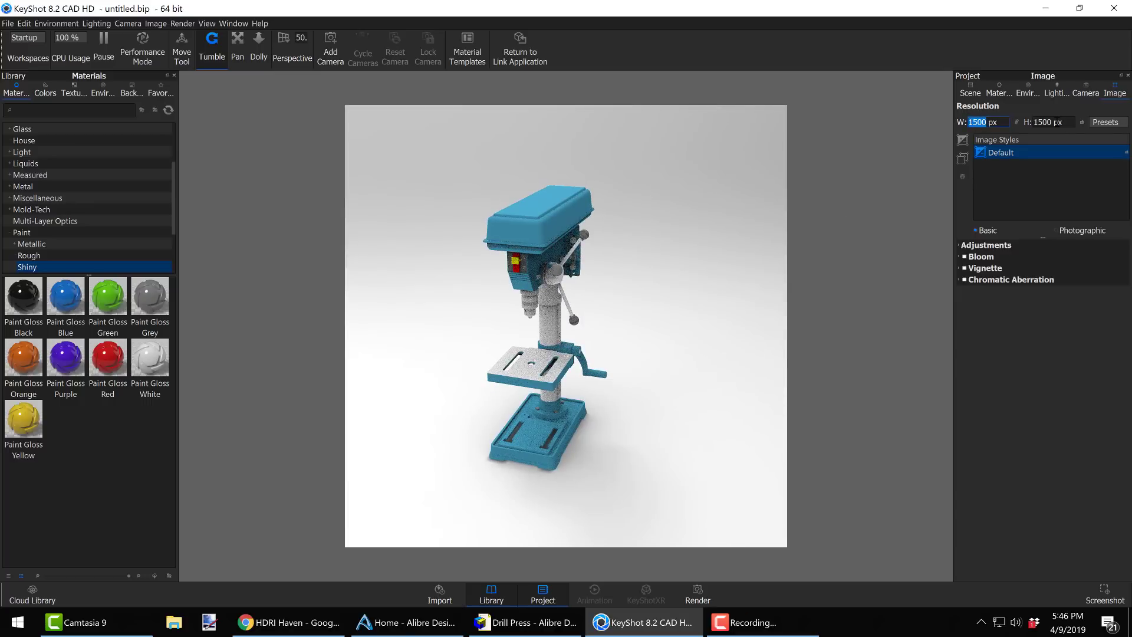
left_click(1032, 122)
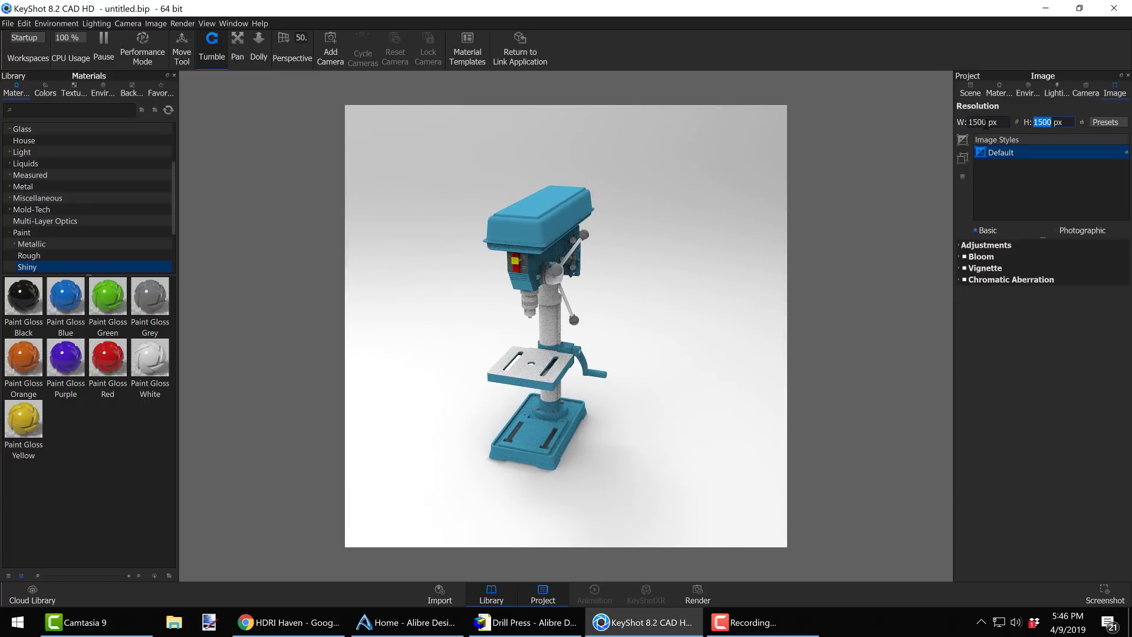
left_click(660, 293)
mouse_move(659, 293)
left_mouse_down()
mouse_move(649, 290)
mouse_move(662, 278)
mouse_move(631, 298)
mouse_move(569, 284)
mouse_move(627, 314)
mouse_move(622, 284)
mouse_move(647, 285)
left_mouse_up()
scroll(682, 306, "down", 3)
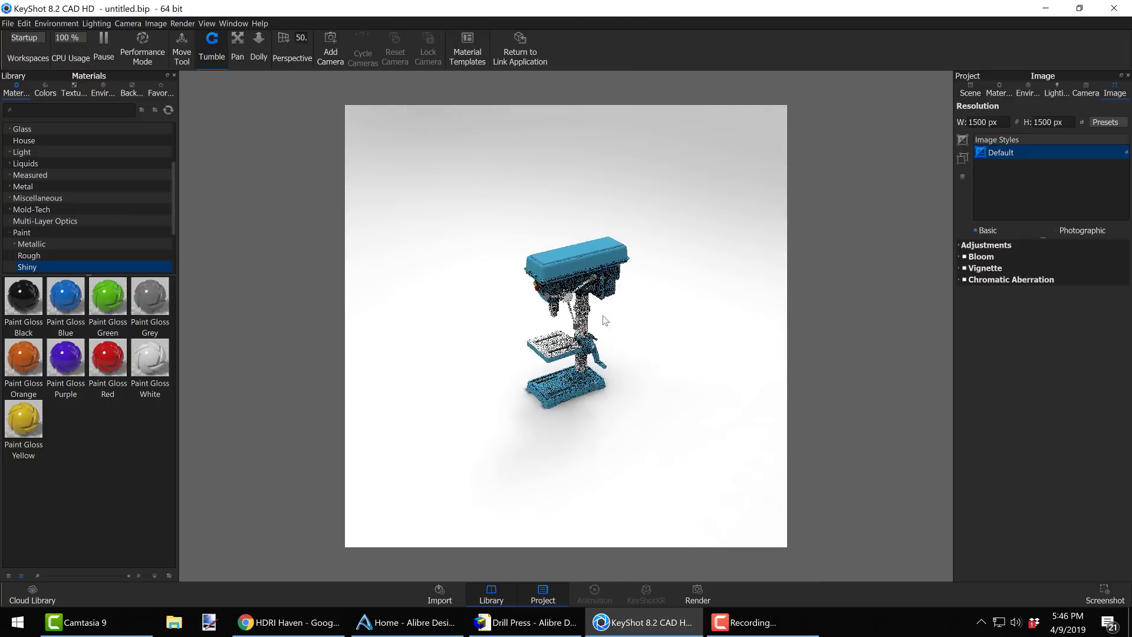
scroll(607, 319, "up", 5)
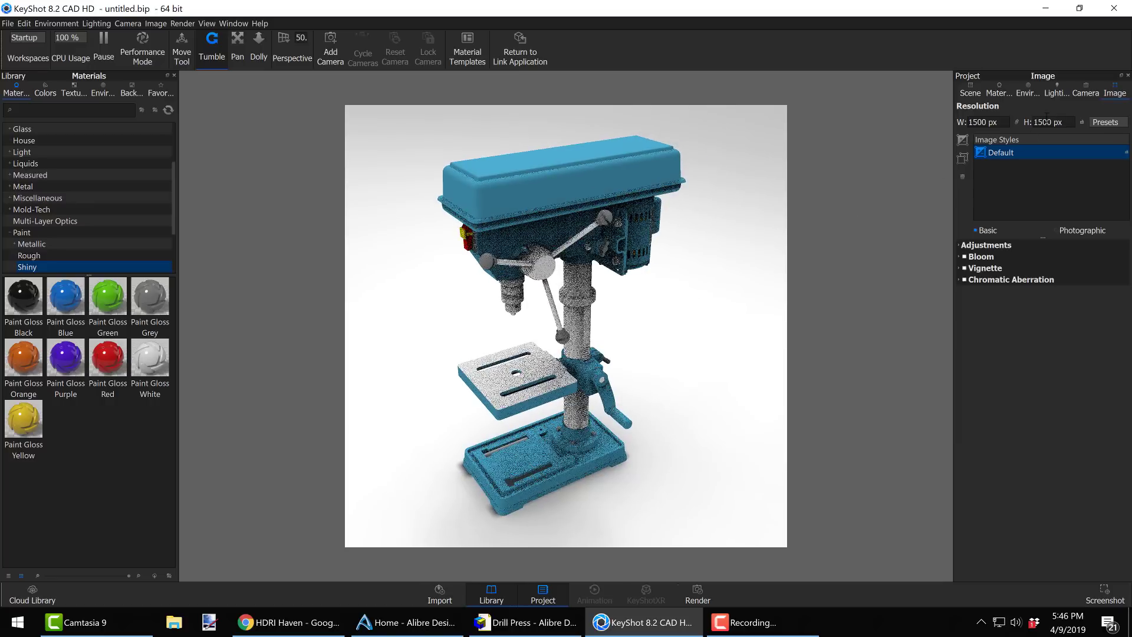
Apply the Performance Mode lighting preset (Shadow Quality 1, 3 ray bounces) and adjust the angle slightly
left_click(1060, 94)
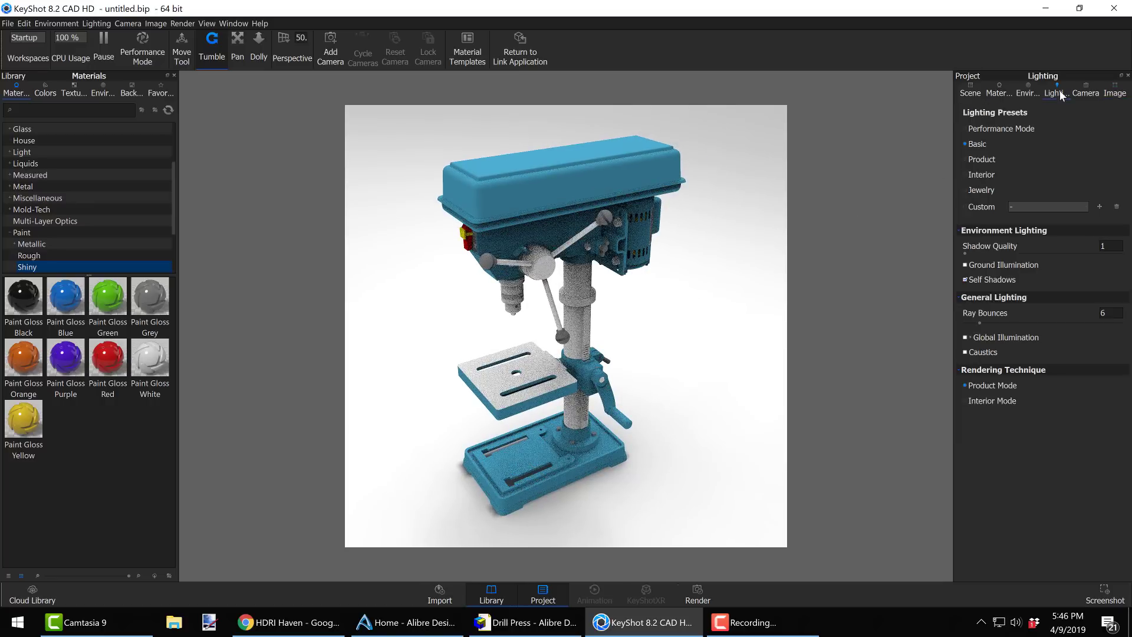
left_click(1002, 129)
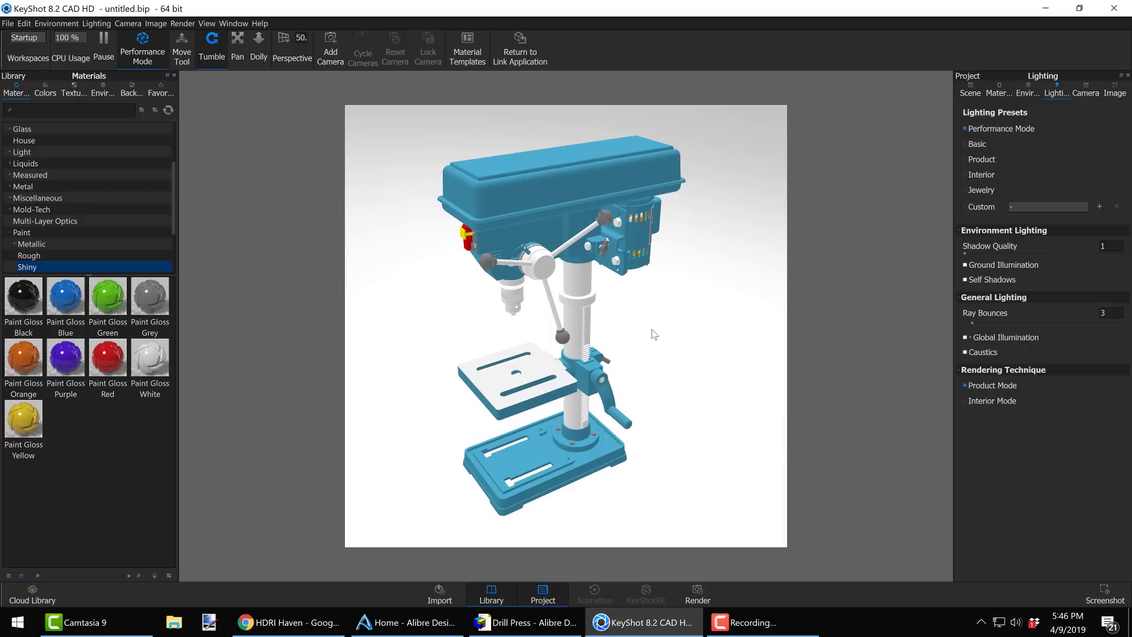
left_click_drag(641, 335, 665, 321)
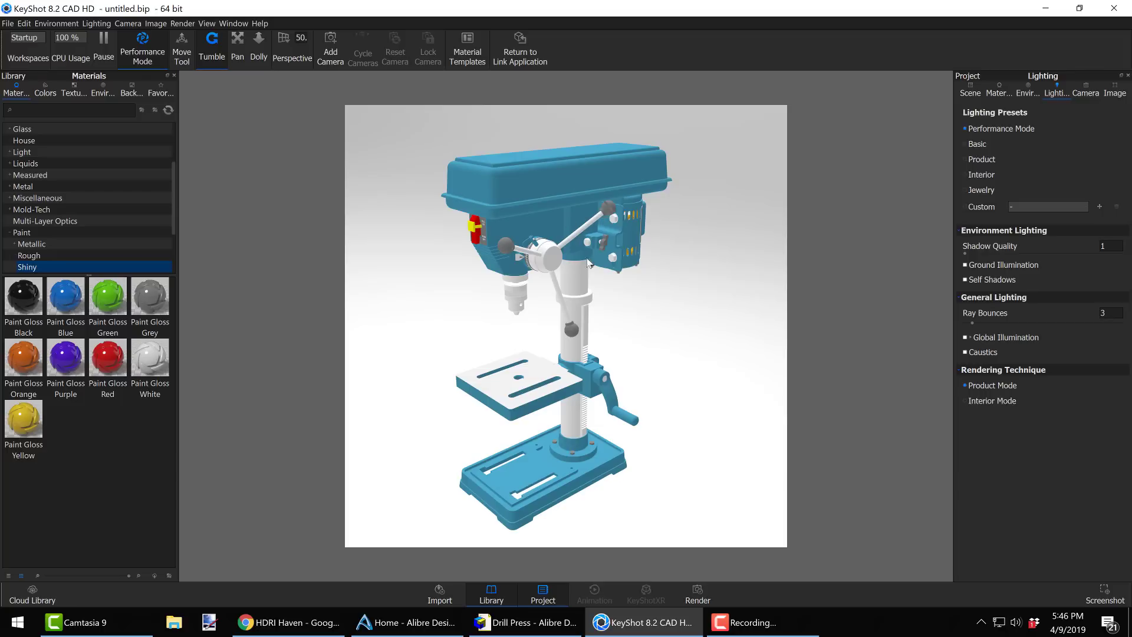
mouse_move(632, 317)
left_mouse_down()
mouse_move(677, 316)
mouse_move(616, 322)
left_mouse_up()
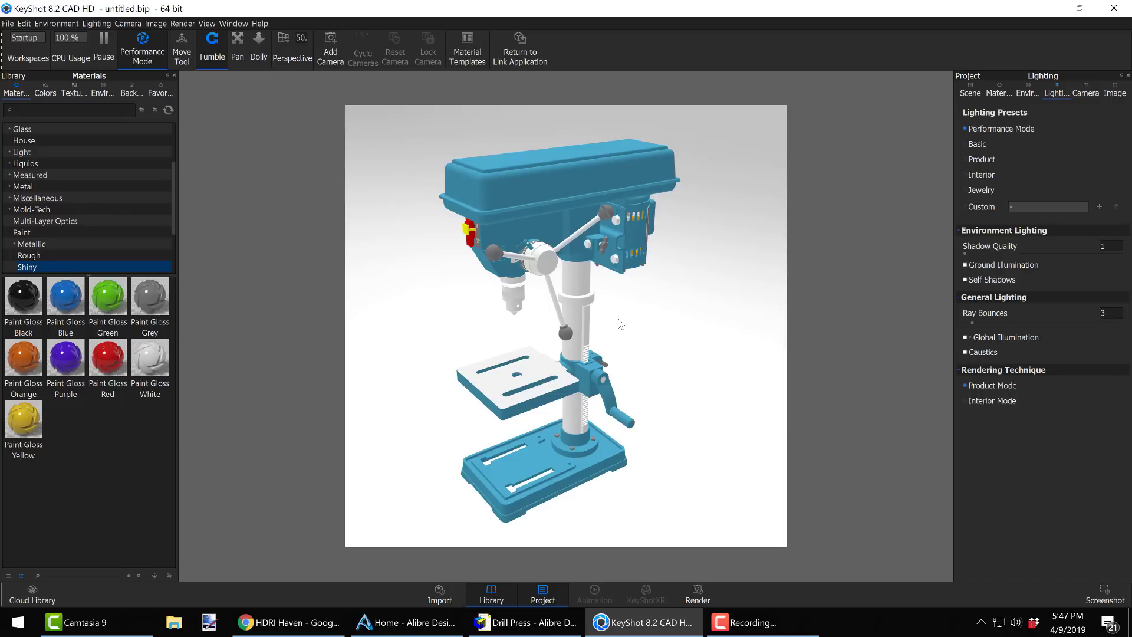
Tumble the camera to a three-quarter view of the drill head, tilting it slightly
left_click_drag(653, 286, 545, 286)
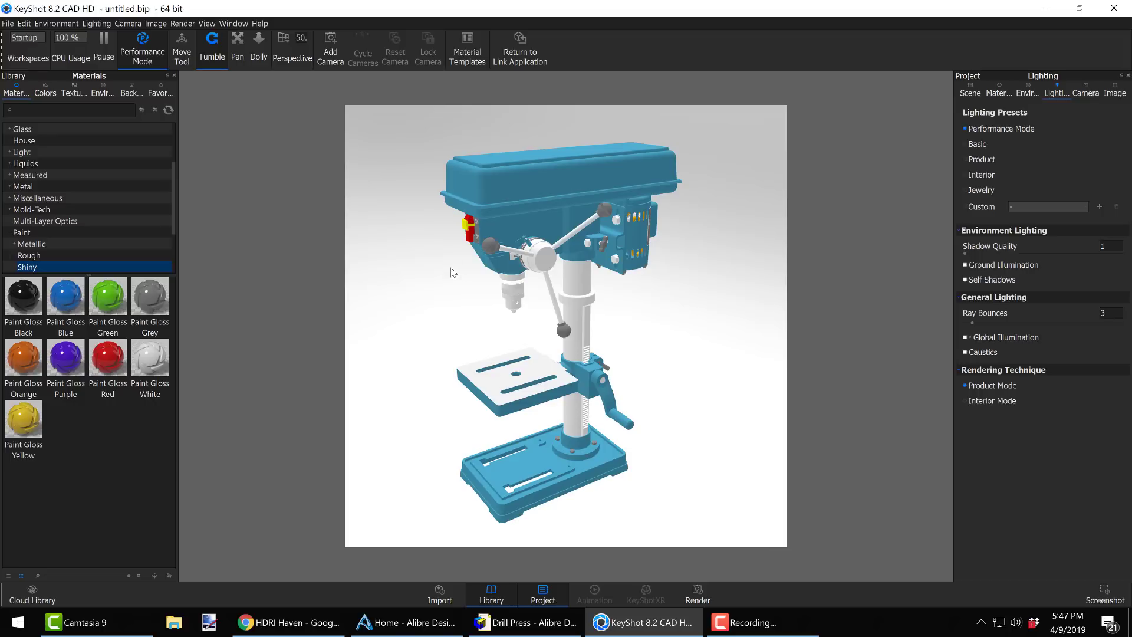
left_click_drag(453, 273, 460, 295)
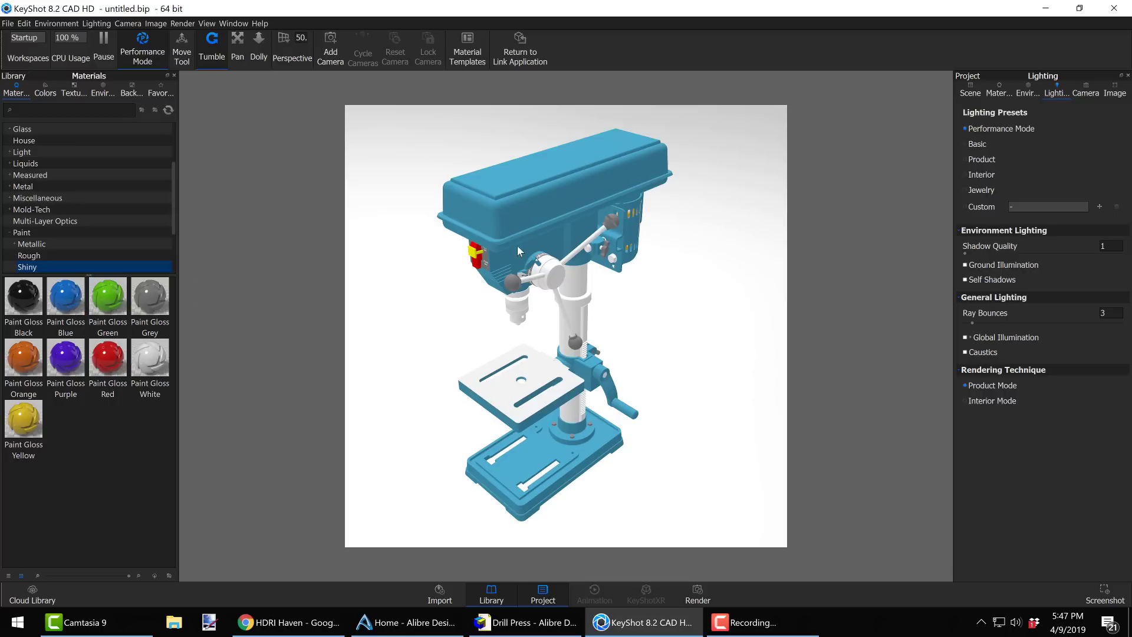
left_click_drag(519, 249, 519, 234)
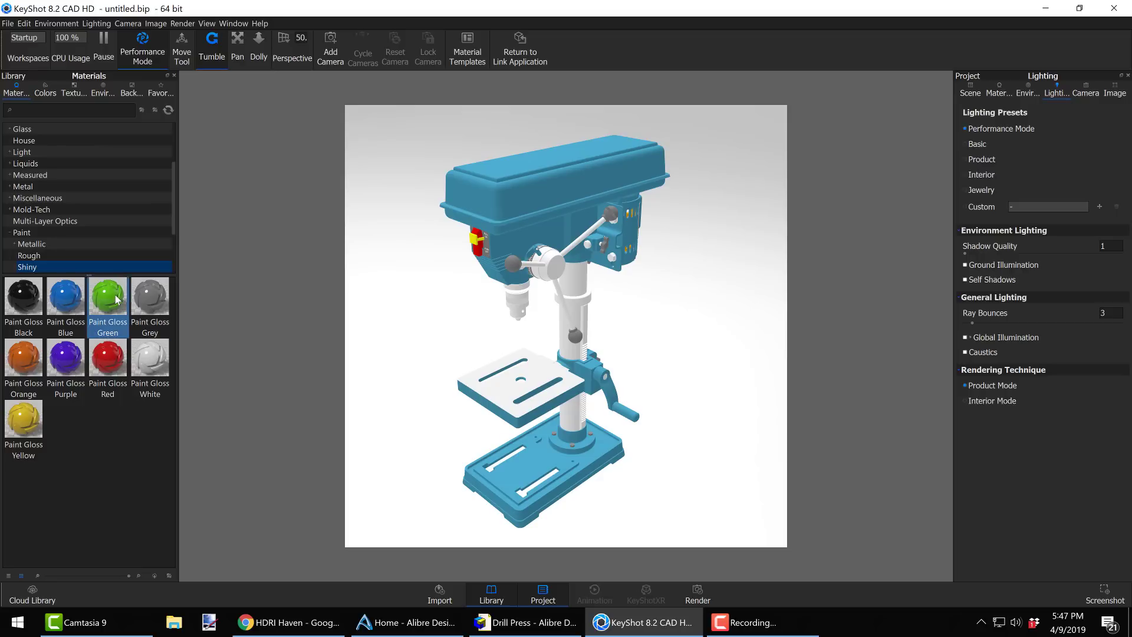
Drop Paint Gloss Green from Paint › Shiny onto the top head cover and zoom in
mouse_move(116, 299)
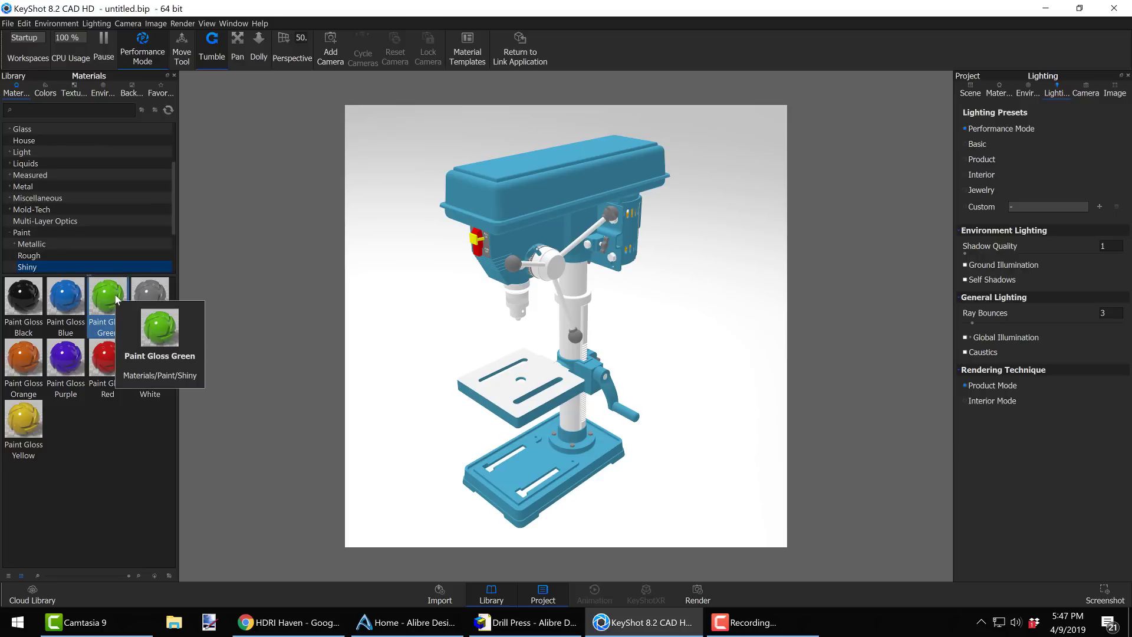
mouse_move(116, 299)
left_mouse_down()
mouse_move(559, 189)
mouse_move(483, 189)
mouse_move(522, 206)
left_mouse_up()
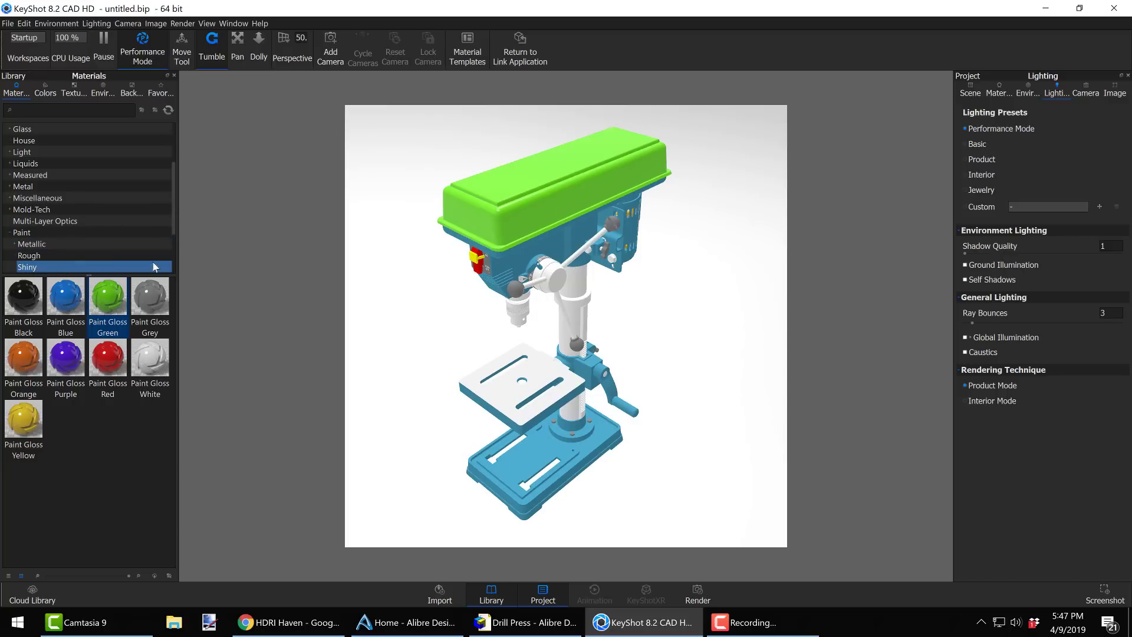
scroll(665, 268, "up", 3)
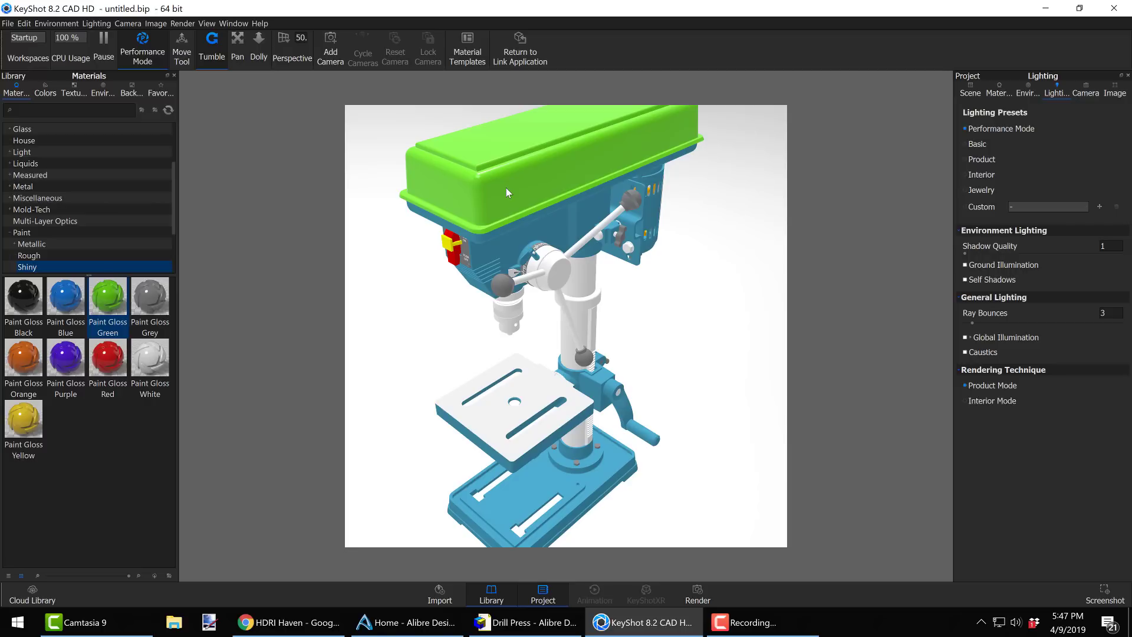
Copy the cover's Paint Gloss Green onto the front housing, then return to a three-quarter view
left_click(514, 191, "shift")
right_click(592, 206, "shift")
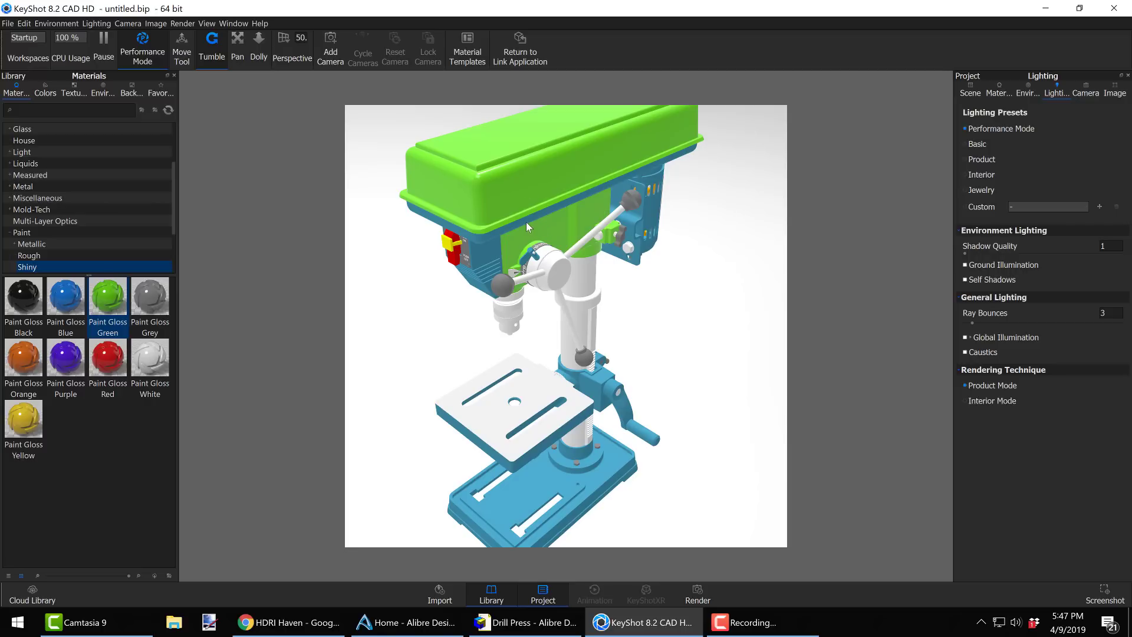
left_click_drag(472, 286, 379, 255)
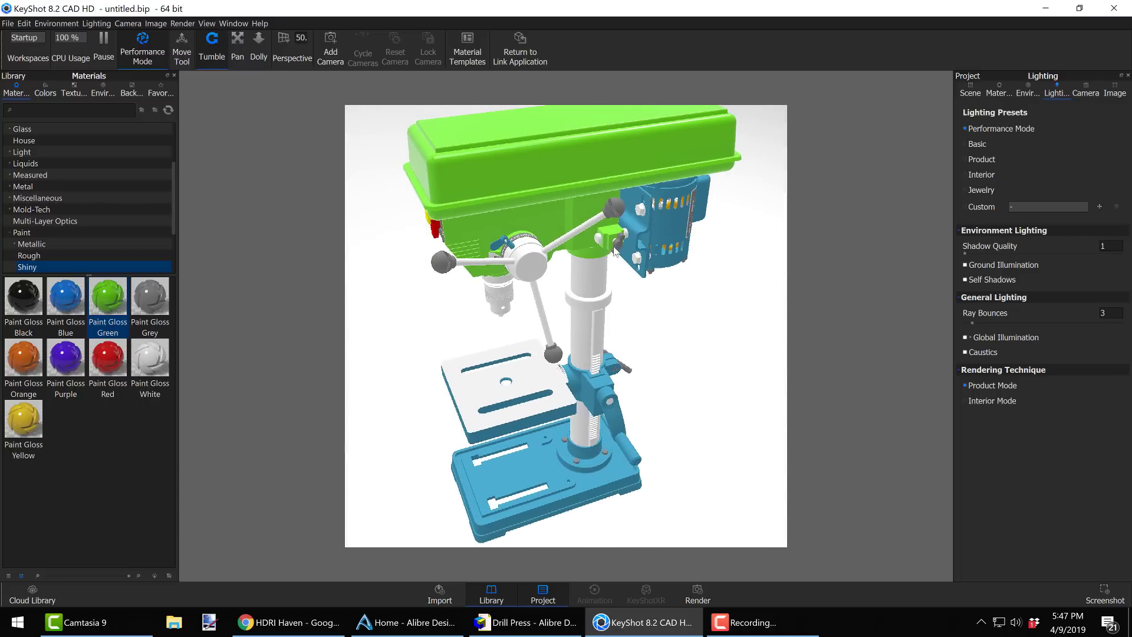
left_click_drag(611, 264, 691, 199)
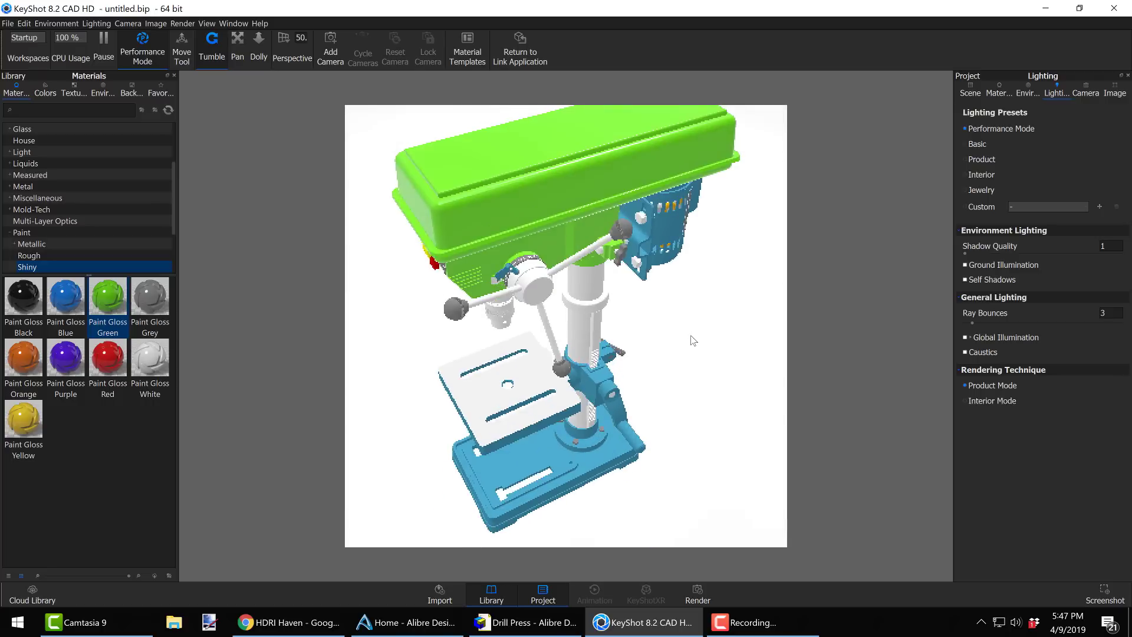
left_click_drag(693, 340, 664, 275)
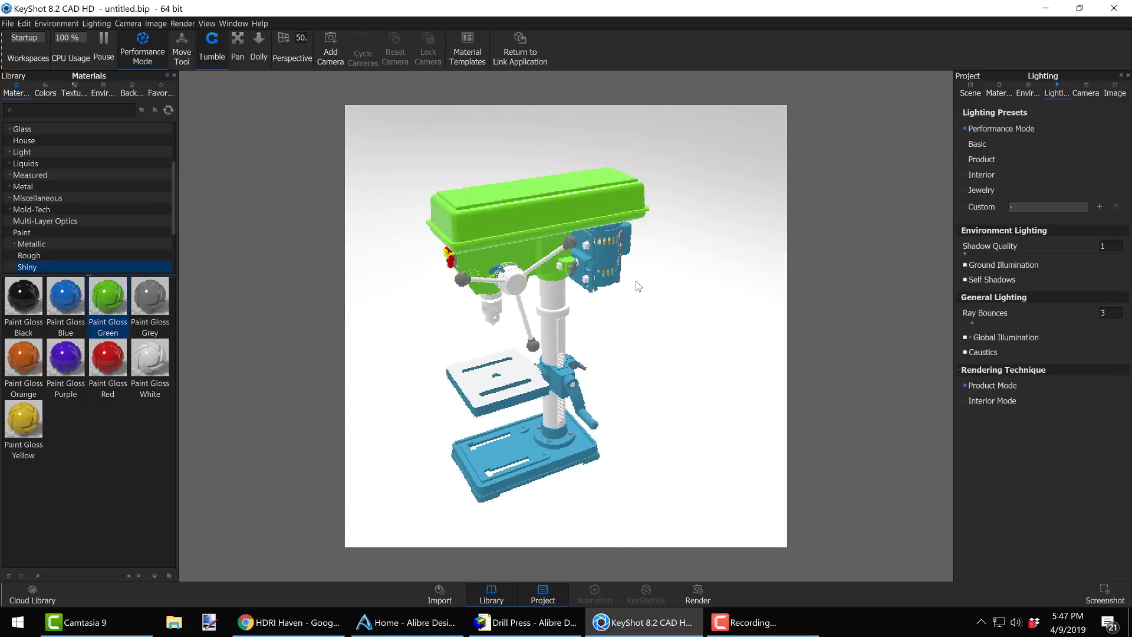
scroll(643, 284, "up", 5)
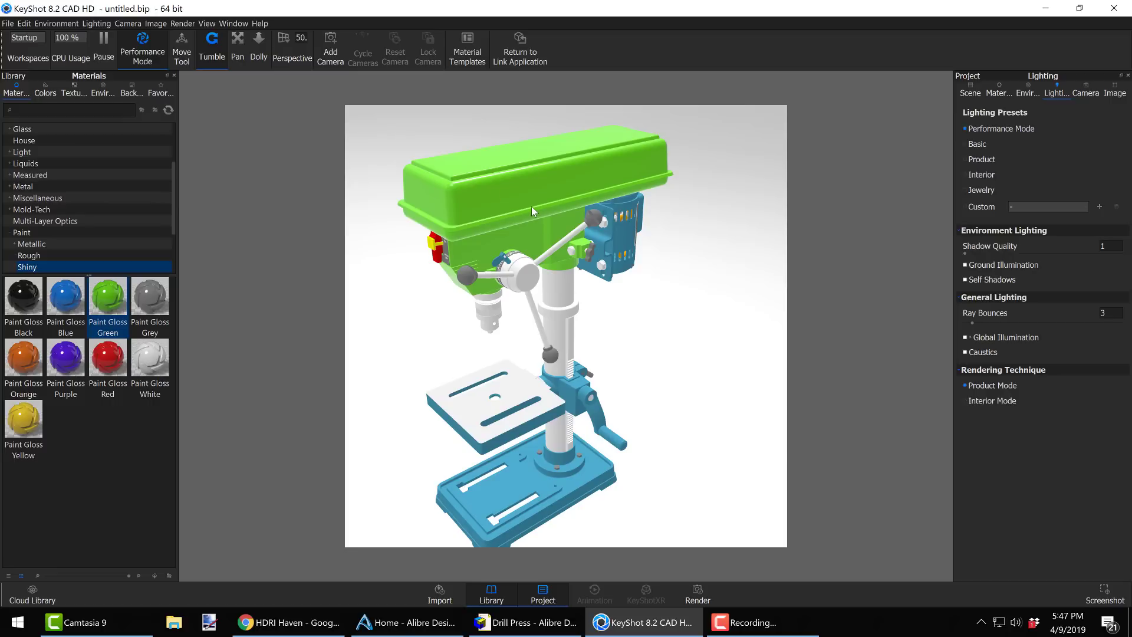
Select all Paint Gloss Green parts and hide them from the Scene tree
left_click(967, 95)
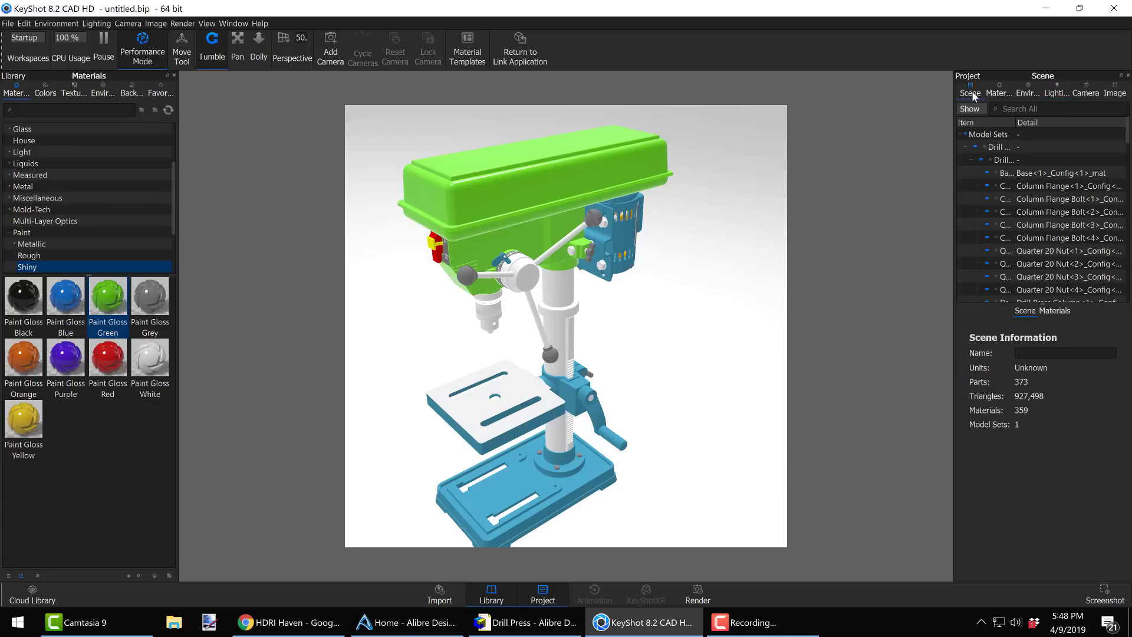
right_click(536, 177)
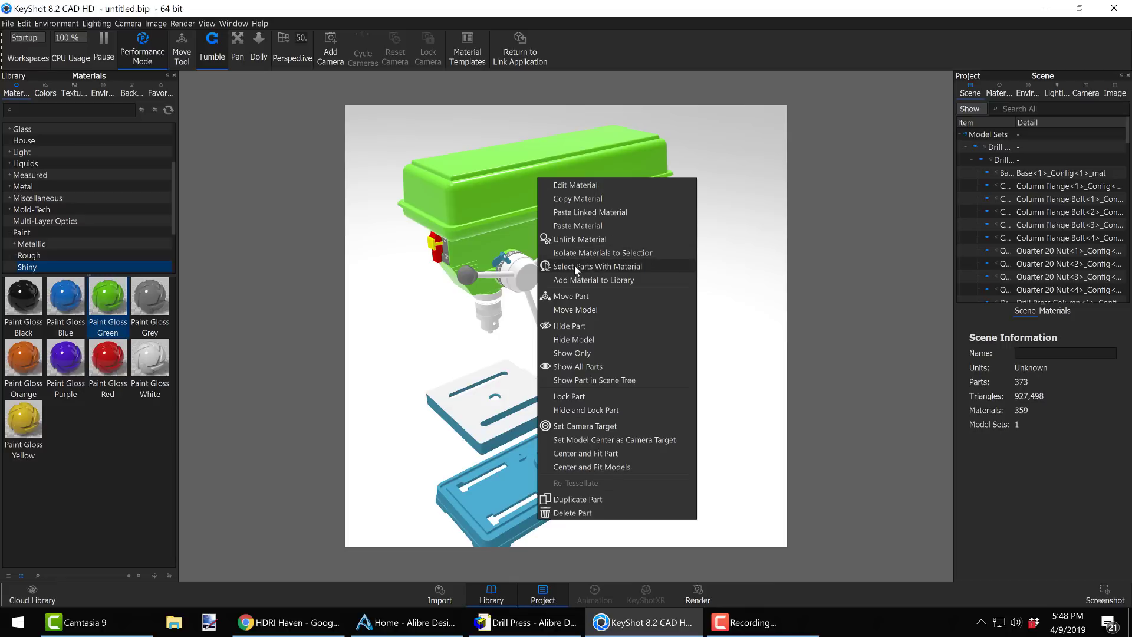
left_click(621, 266)
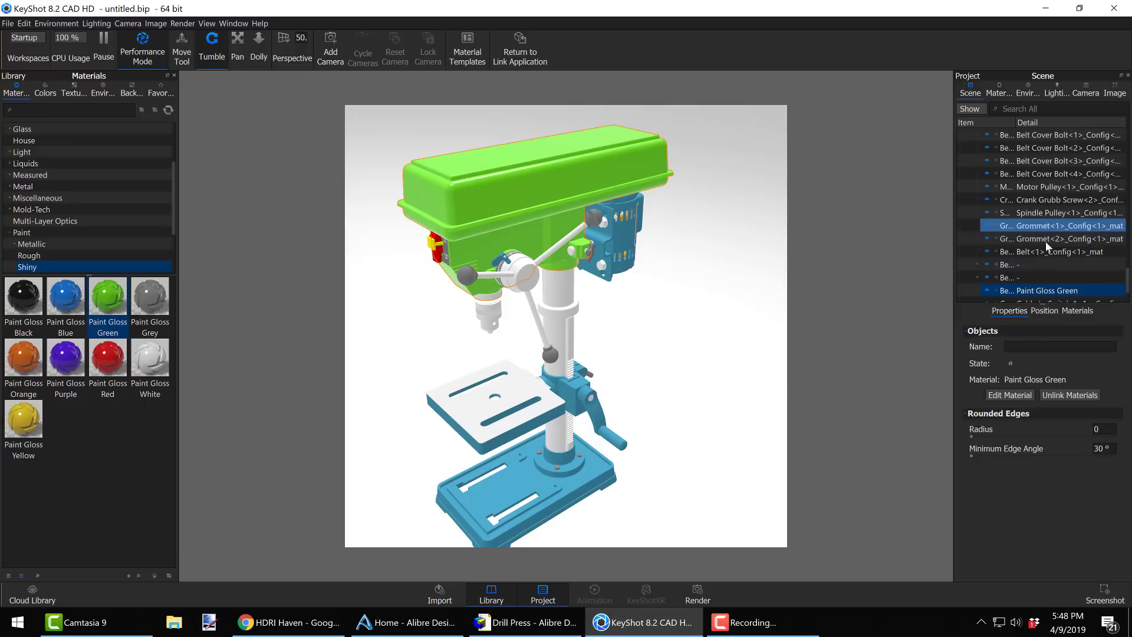
scroll(1045, 260, "down", 2)
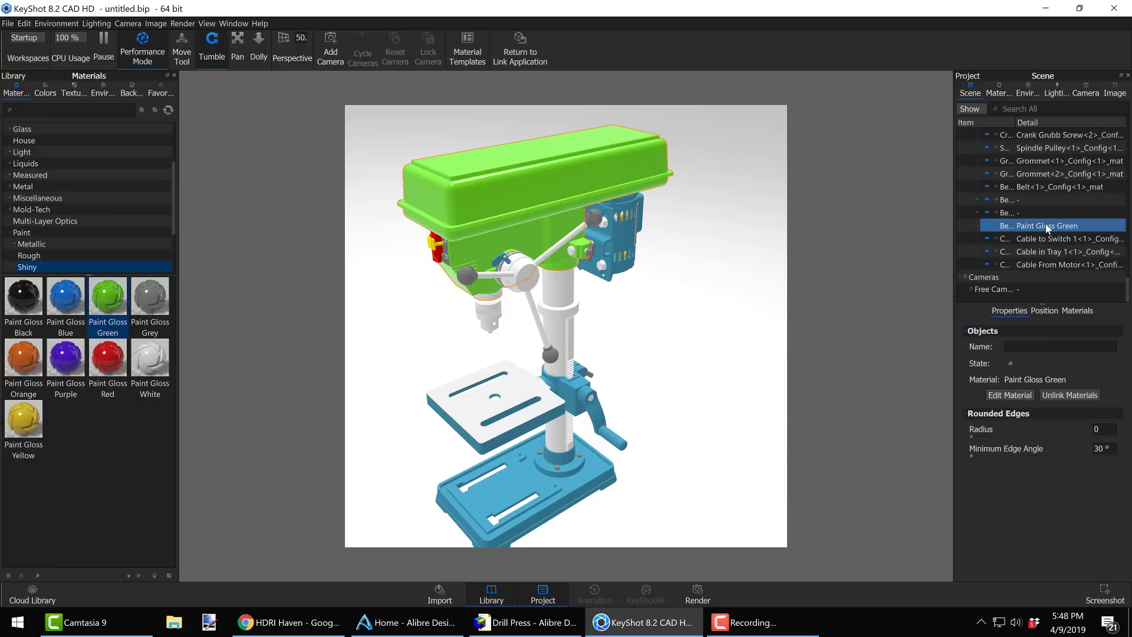
scroll(1046, 224, "up", 5)
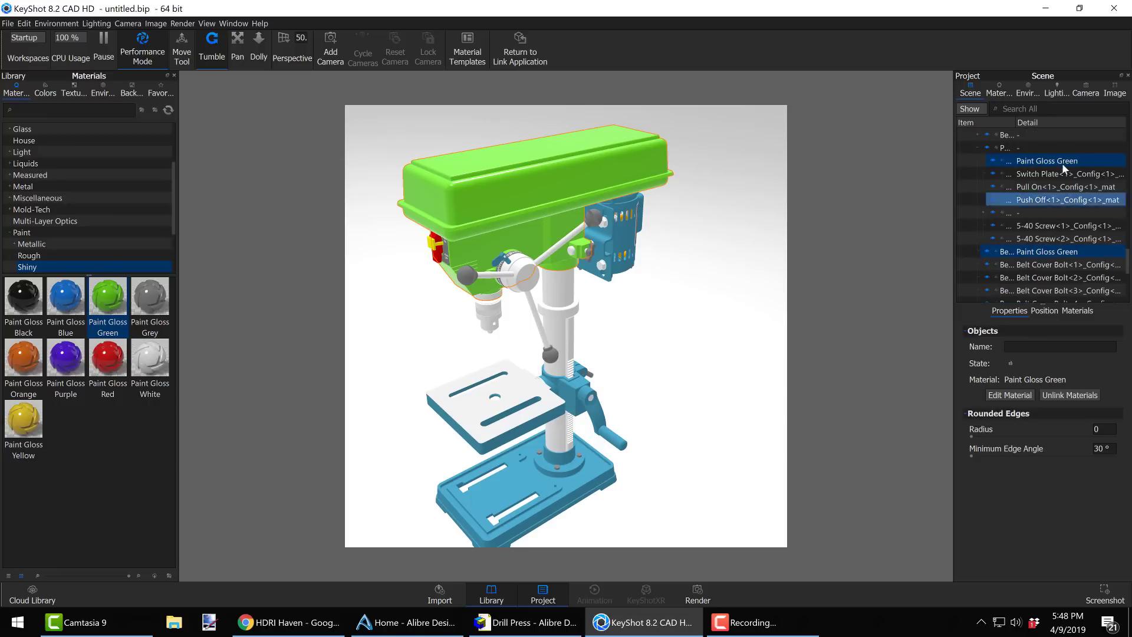
right_click(1049, 252)
mouse_move(1026, 274)
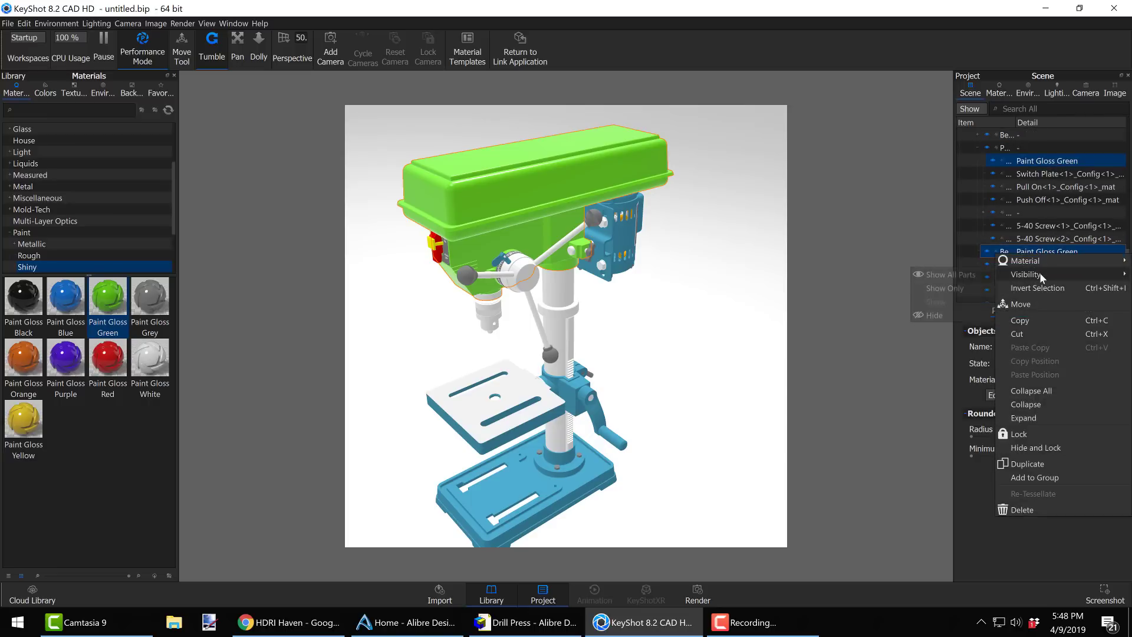
left_click(937, 315)
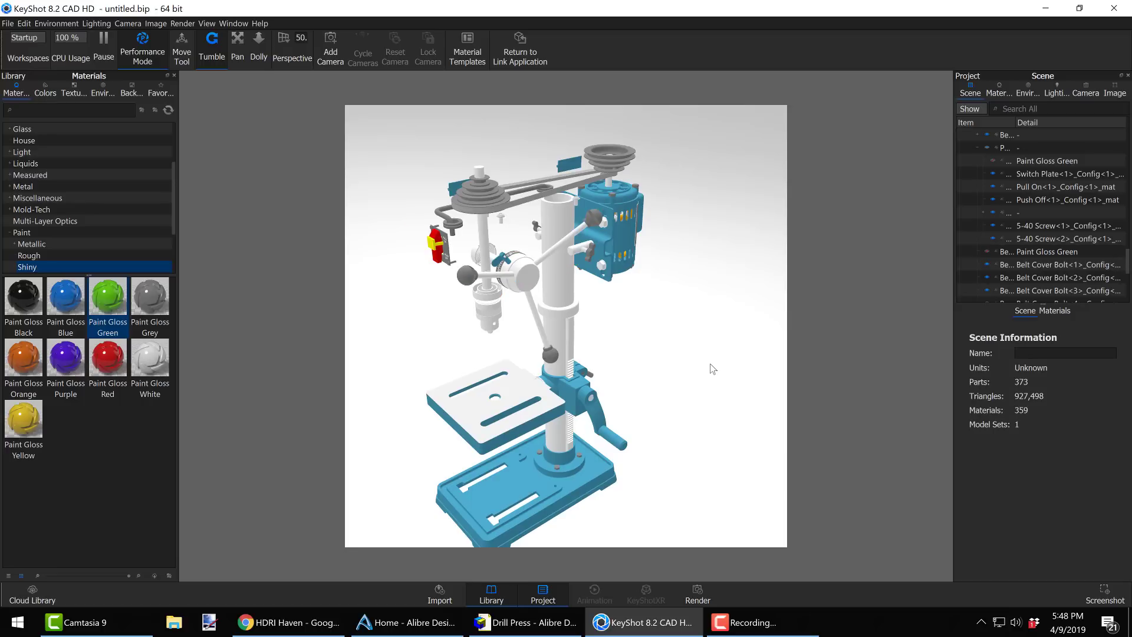
Paint the base, column flange, table edges, bracket collar, motor plate and spindle knob Paint Gloss Purple
left_click_drag(701, 357, 707, 328)
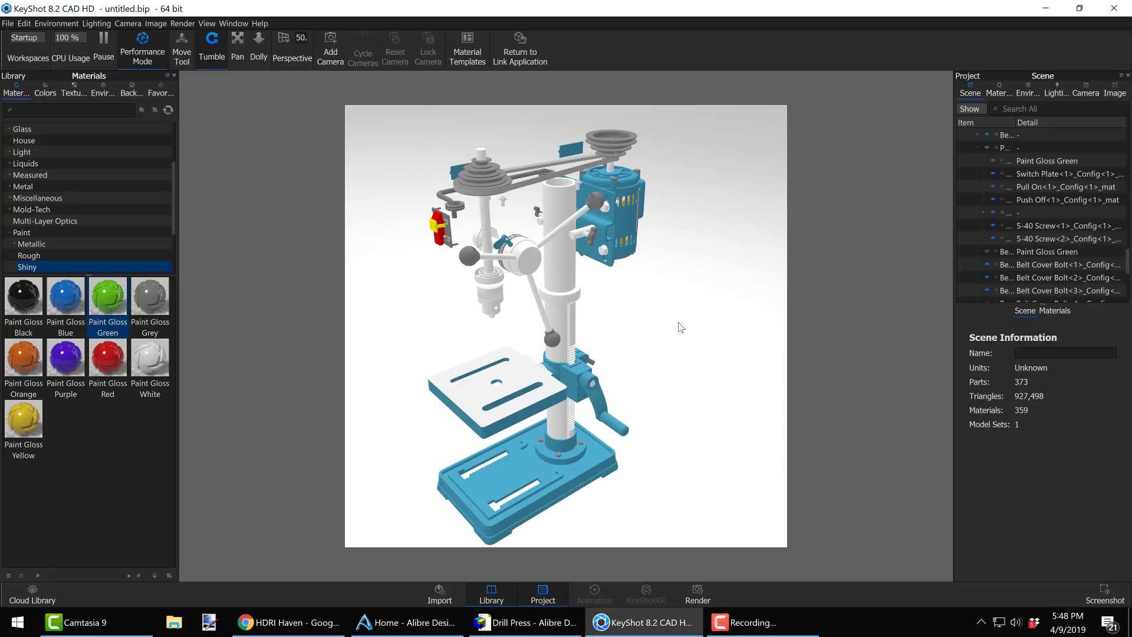
left_click_drag(677, 324, 679, 323)
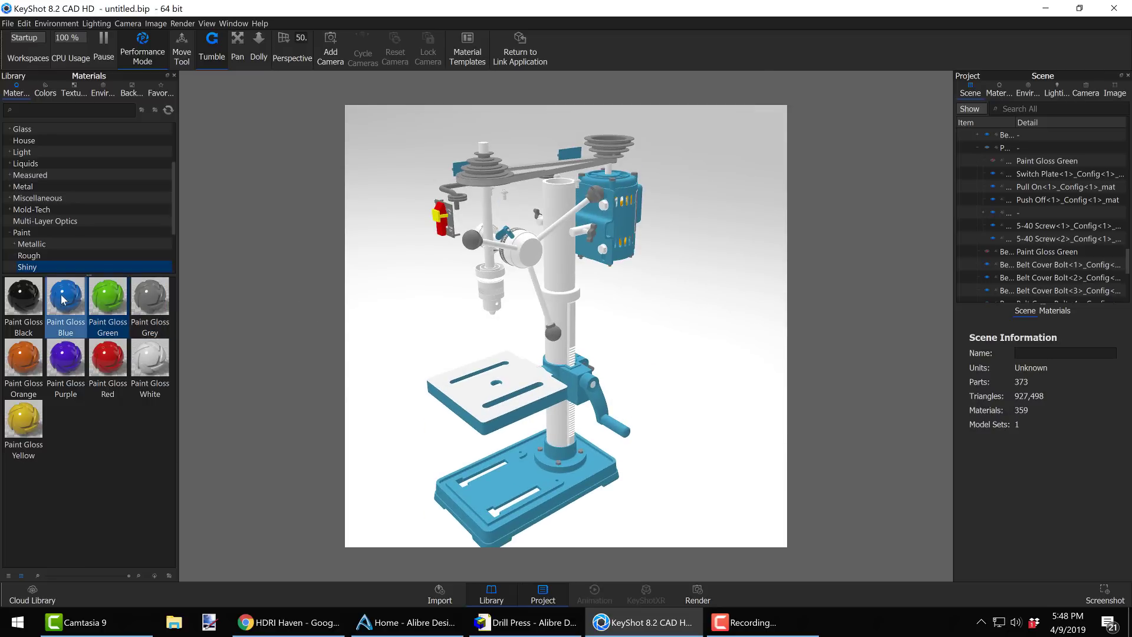
mouse_move(66, 357)
left_mouse_down()
mouse_move(480, 499)
mouse_move(572, 479)
mouse_move(515, 473)
left_mouse_up()
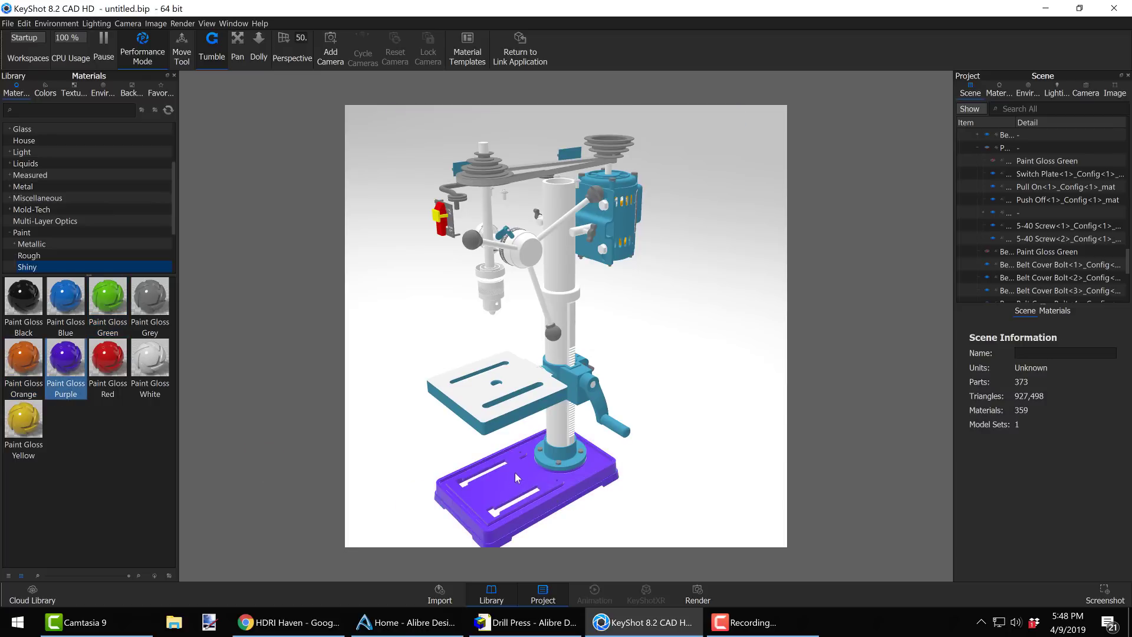
left_click(547, 461, "shift")
left_click(555, 394, "shift")
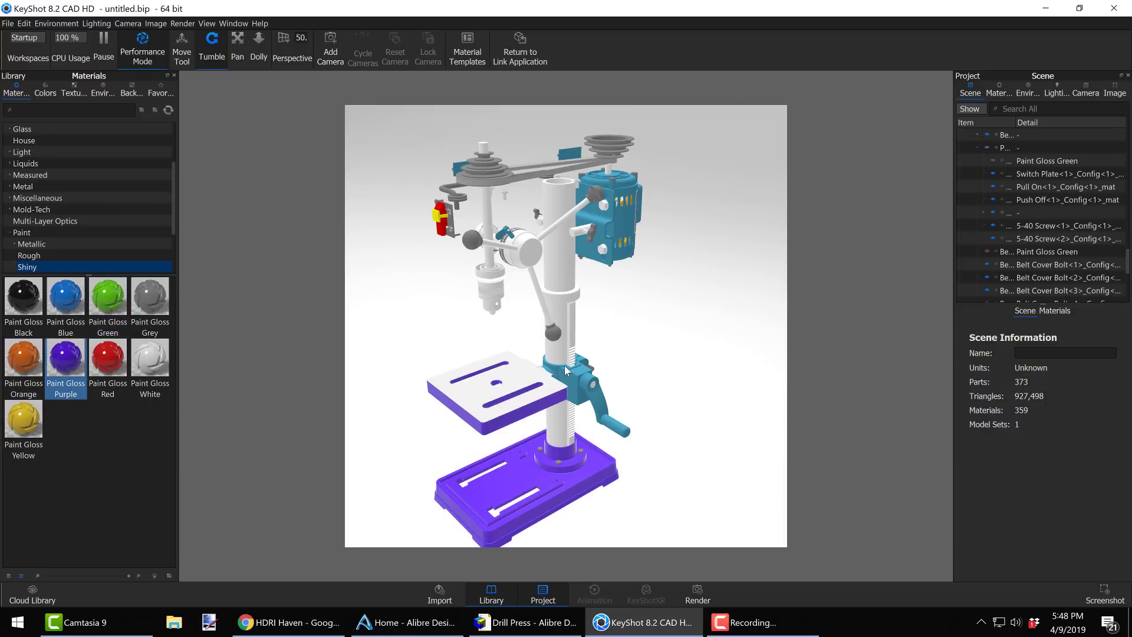
left_click(565, 366, "shift")
left_click(609, 231, "shift")
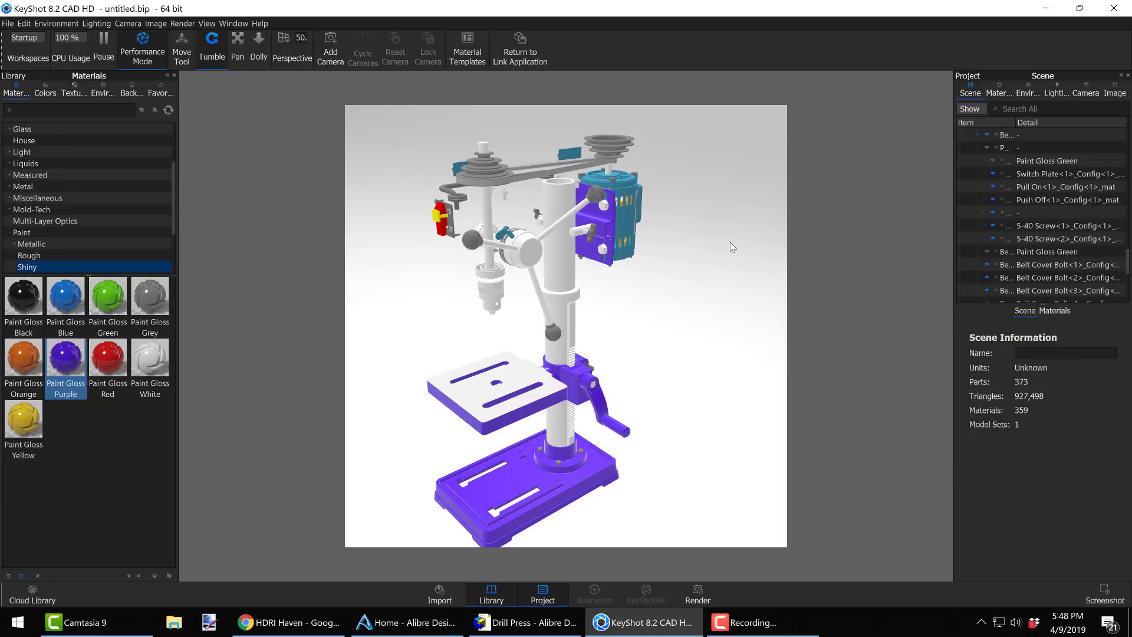
left_click(502, 236, "shift")
left_click_drag(690, 382, 605, 341)
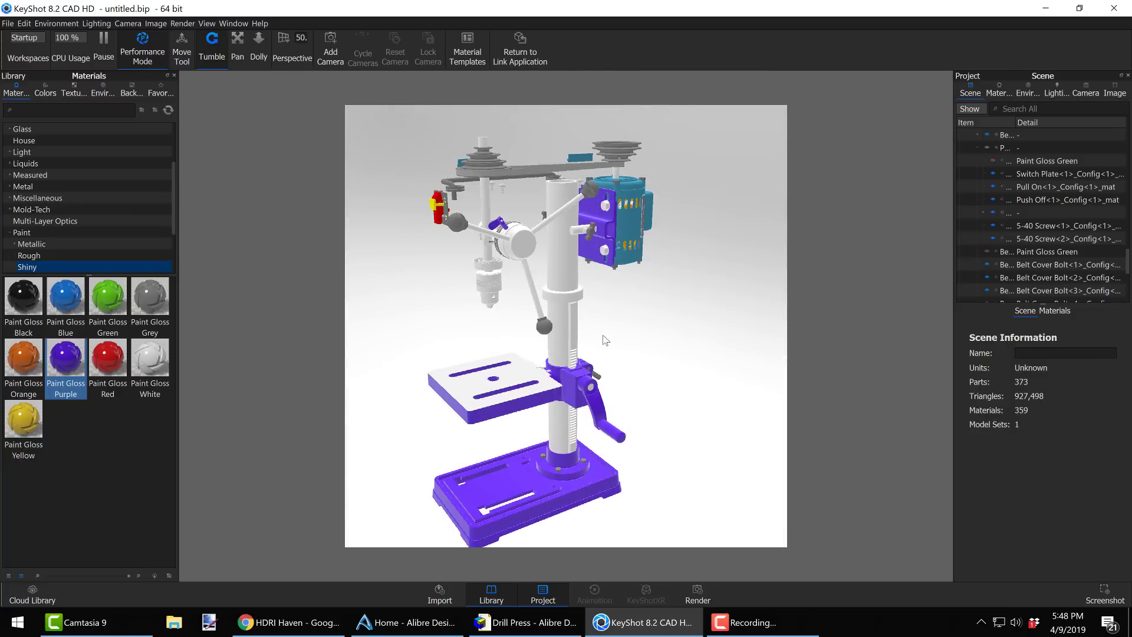
Select every Paint Gloss Purple part and hide them via the Scene tree
right_click(526, 472)
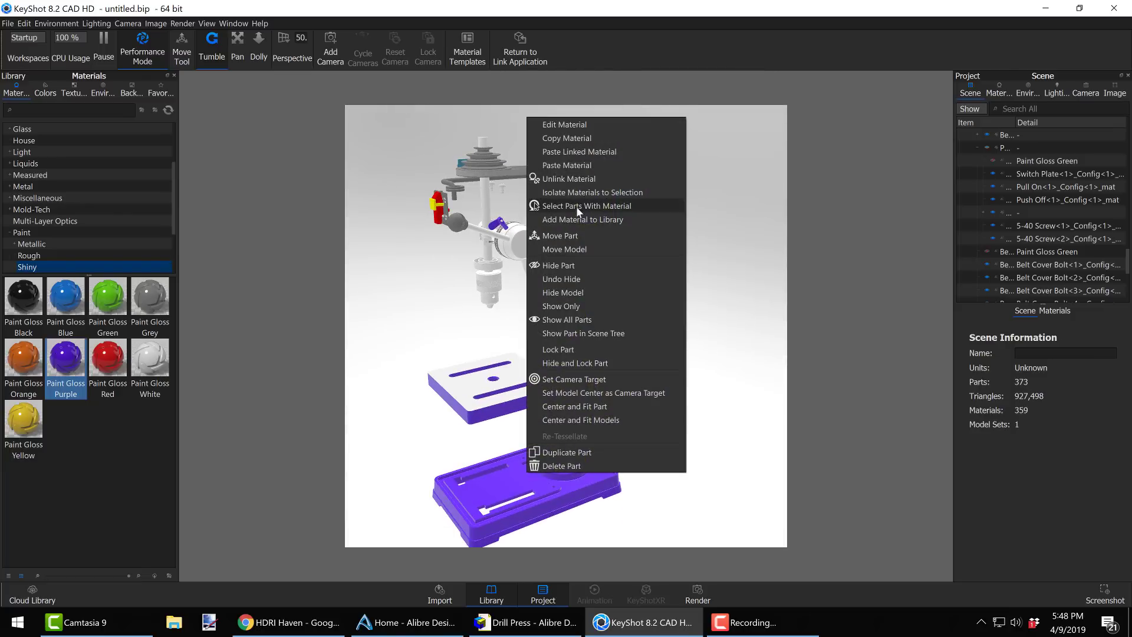
left_click(627, 207)
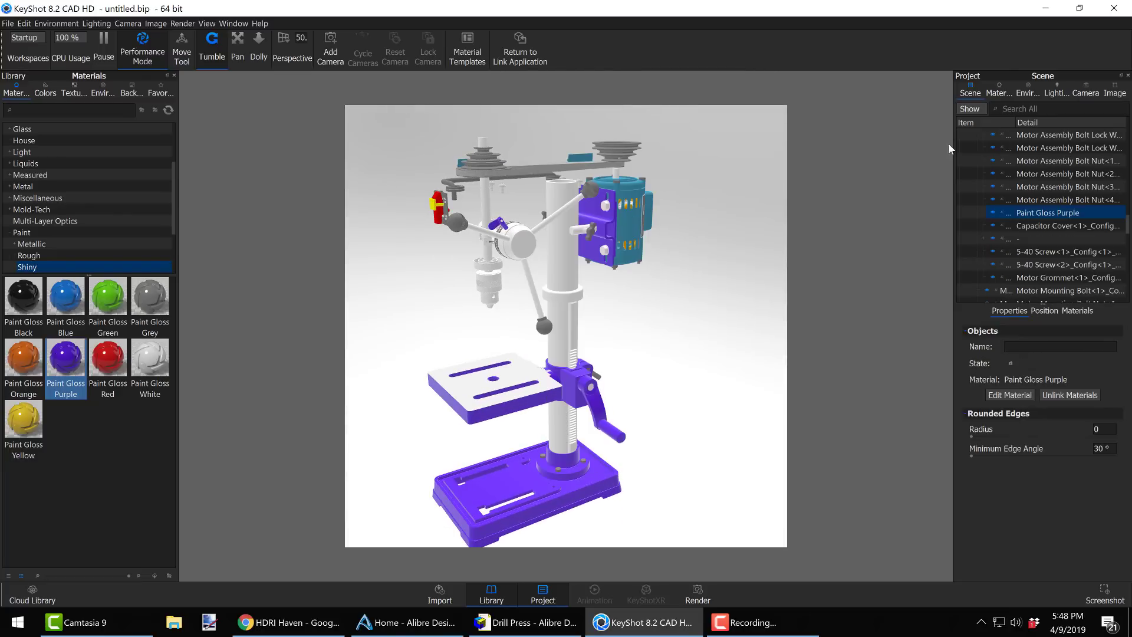
right_click(1055, 216)
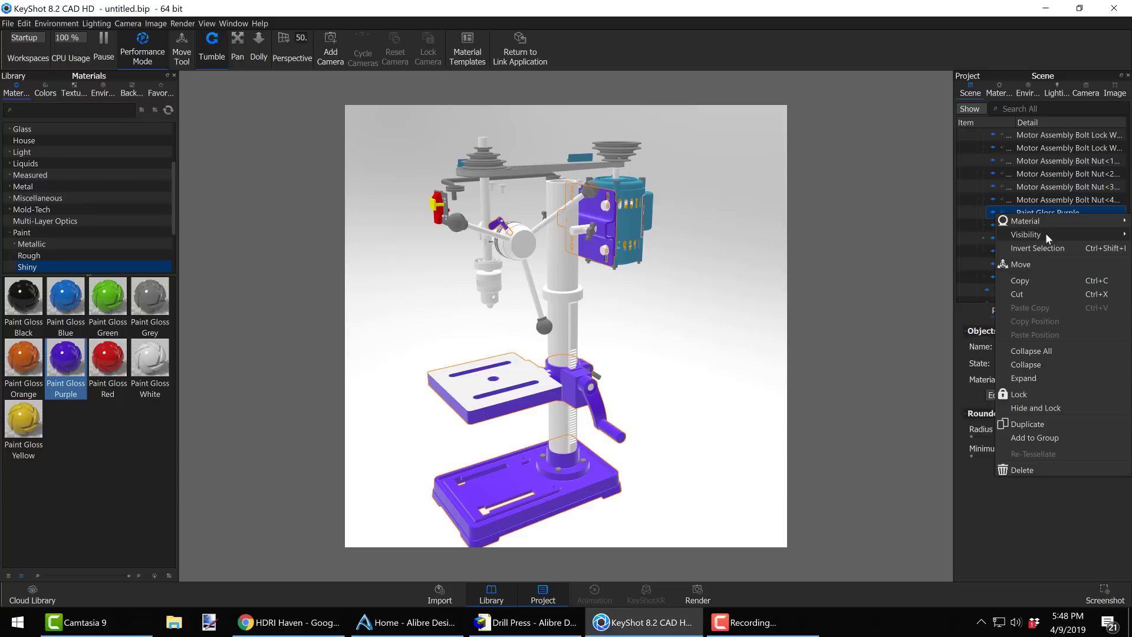
mouse_move(1046, 234)
left_click(945, 274)
left_click_drag(741, 308, 723, 374)
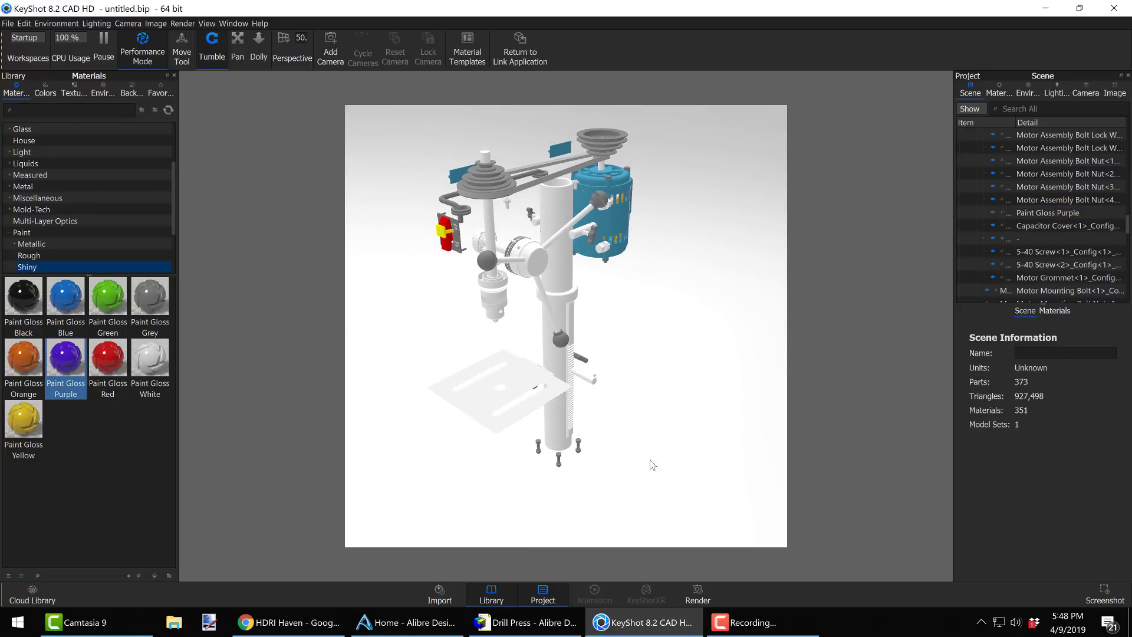
Paint the column's base bolts Paint Gloss Red from the Shiny paint library
scroll(652, 463, "up", 5)
mouse_move(672, 331)
left_mouse_down()
mouse_move(645, 472)
mouse_move(619, 353)
left_mouse_up()
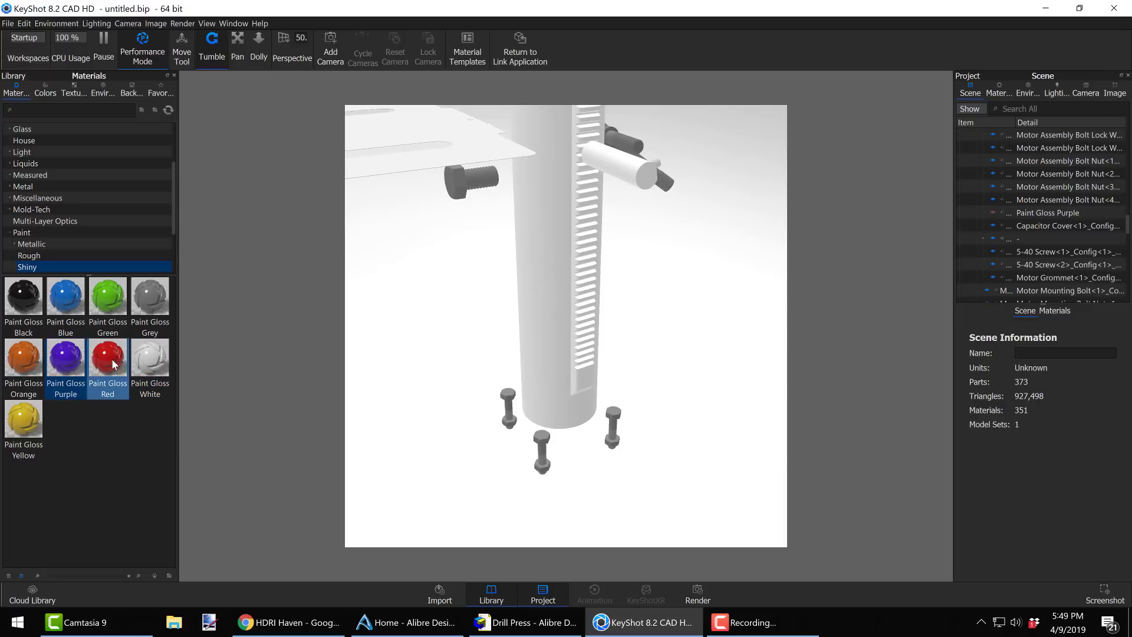
mouse_move(112, 364)
left_mouse_down()
mouse_move(253, 454)
mouse_move(566, 454)
mouse_move(546, 446)
left_mouse_up()
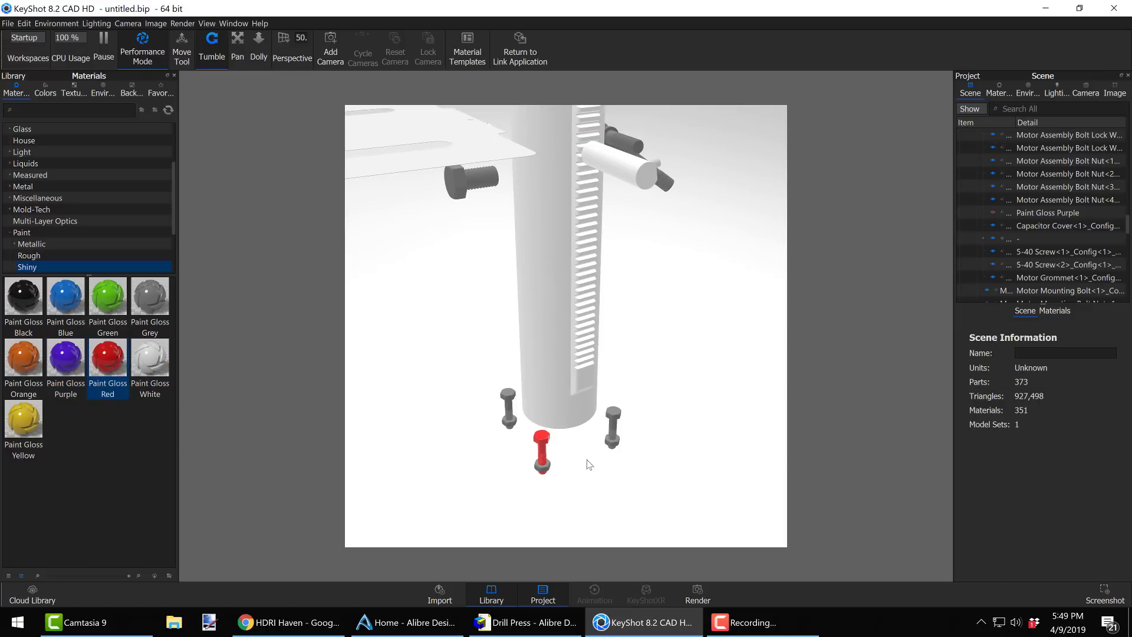
right_click(616, 433, "shift")
right_click(510, 427, "shift")
Paint the left bolt and the bolt beside the handle gloss red
scroll(702, 434, "down", 6)
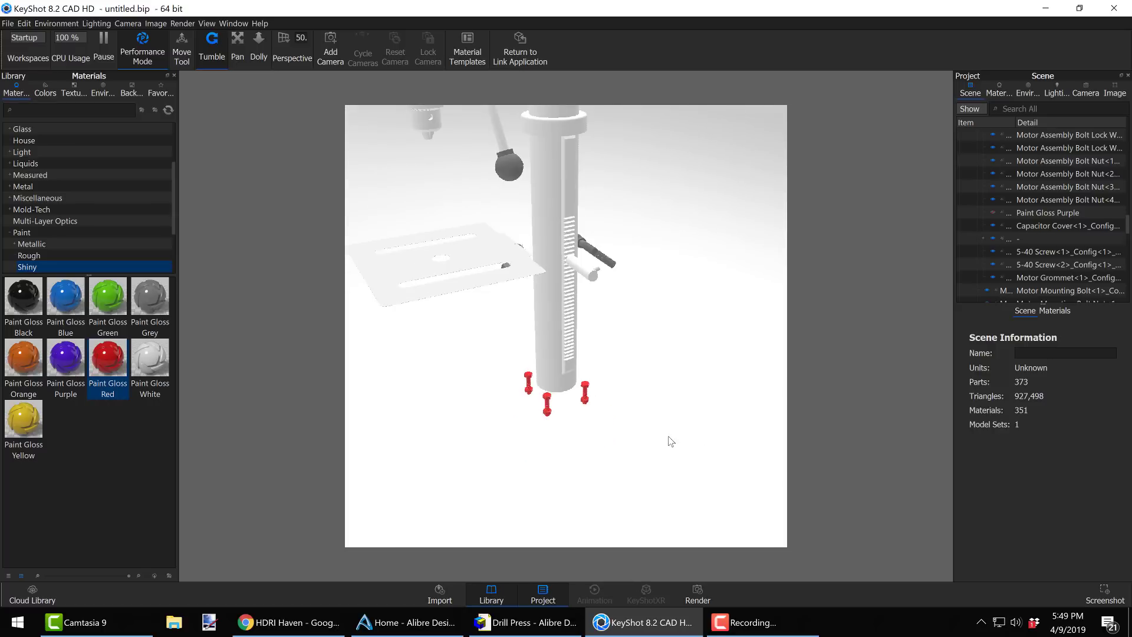
left_click_drag(648, 486, 574, 397)
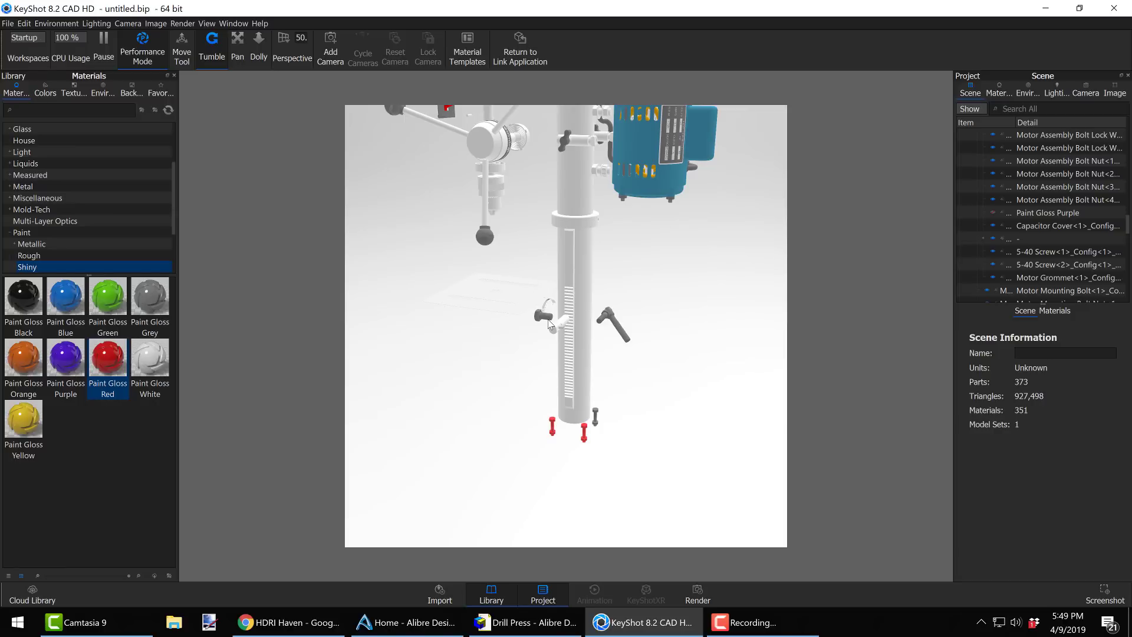
scroll(643, 448, "up", 5)
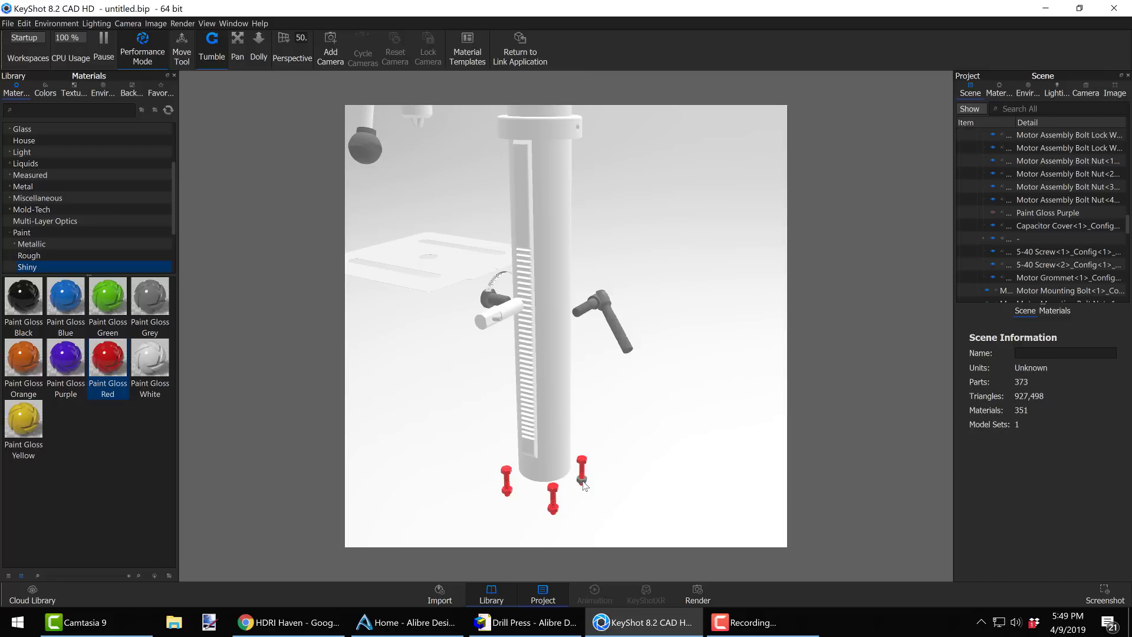
left_click_drag(627, 395, 677, 400)
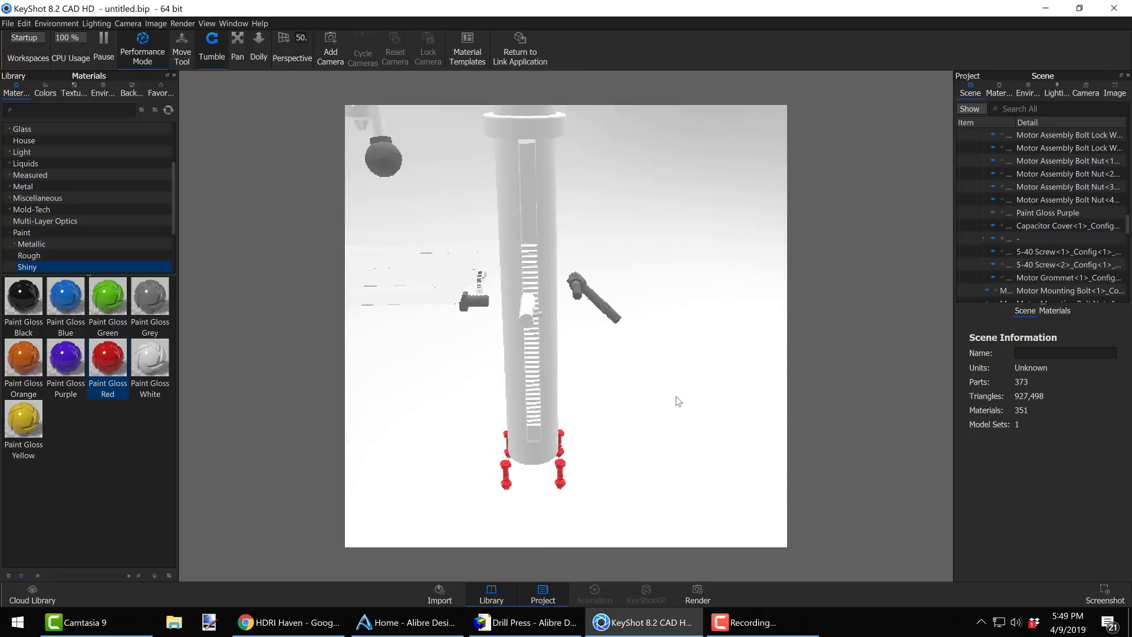
right_click(477, 302, "shift")
right_click(580, 289, "shift")
Paint the motor's mounting bolts and nuts, including the one near the tube bracket, gloss red
left_click_drag(594, 302, 650, 284)
scroll(650, 284, "up", 3)
right_click(593, 220, "shift")
right_click(686, 230, "shift")
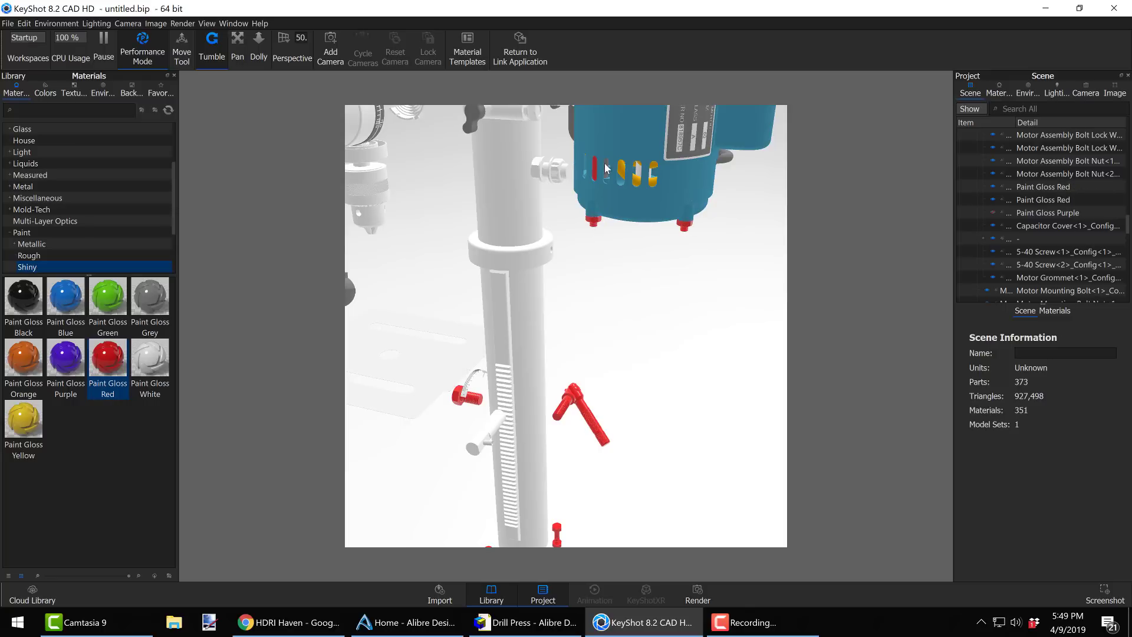
left_click_drag(687, 230, 582, 295)
right_click(582, 295, "shift")
scroll(678, 321, "down", 3)
mouse_move(678, 321)
left_mouse_down()
mouse_move(607, 229)
mouse_move(534, 215)
mouse_move(566, 268)
left_mouse_up()
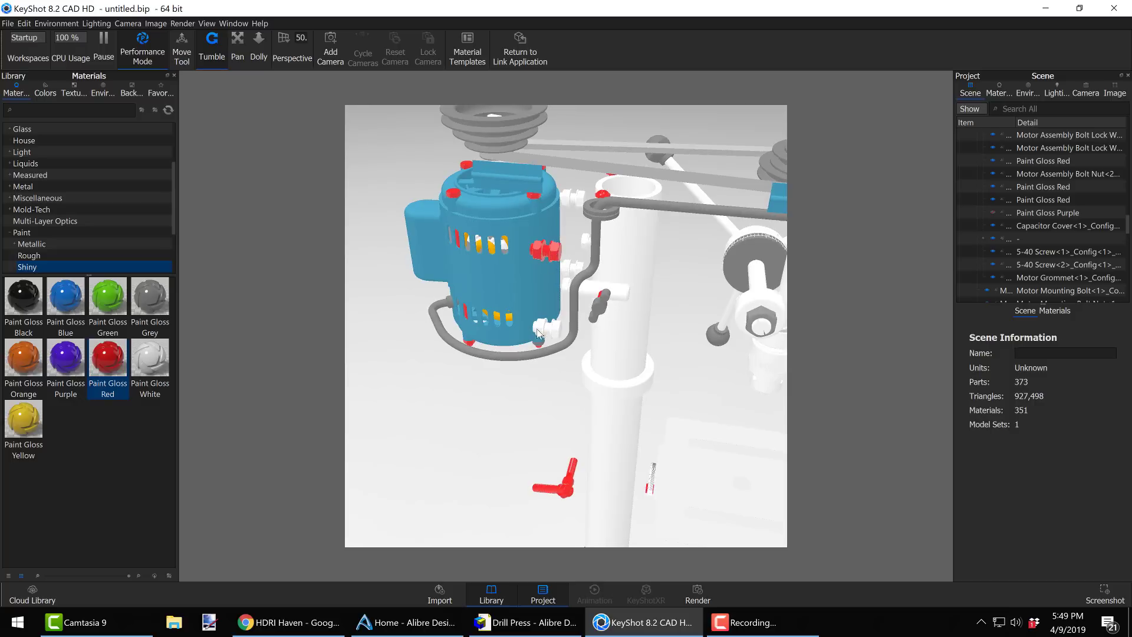
right_click(566, 268, "shift")
right_click(567, 269, "shift")
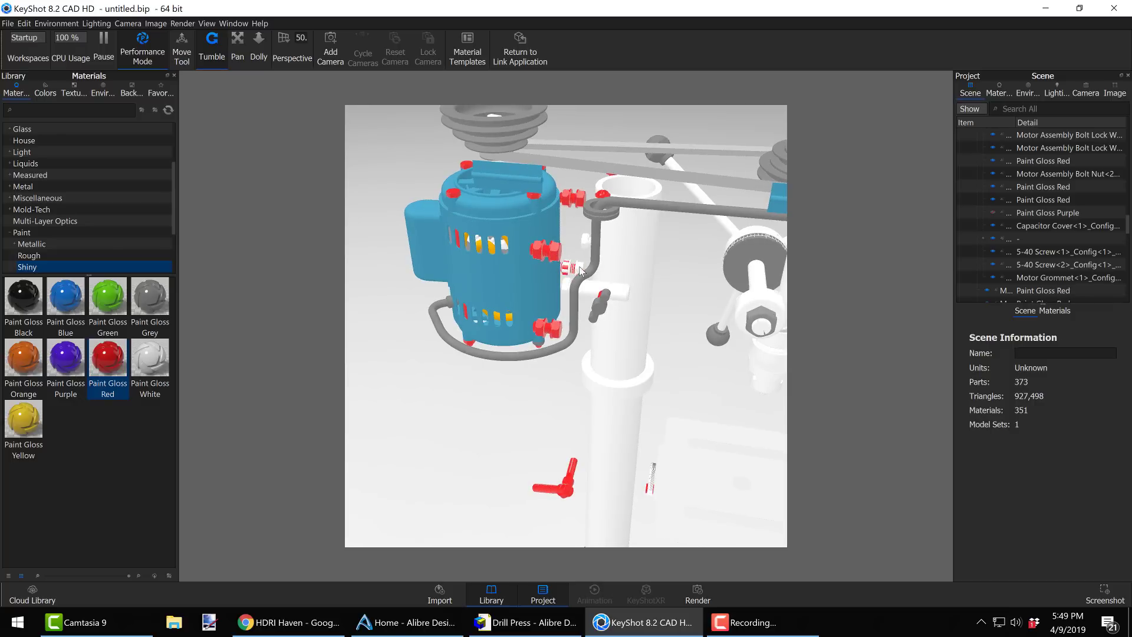
right_click(585, 241, "shift")
mouse_move(672, 308)
left_mouse_down()
mouse_move(748, 268)
mouse_move(589, 247)
left_mouse_up()
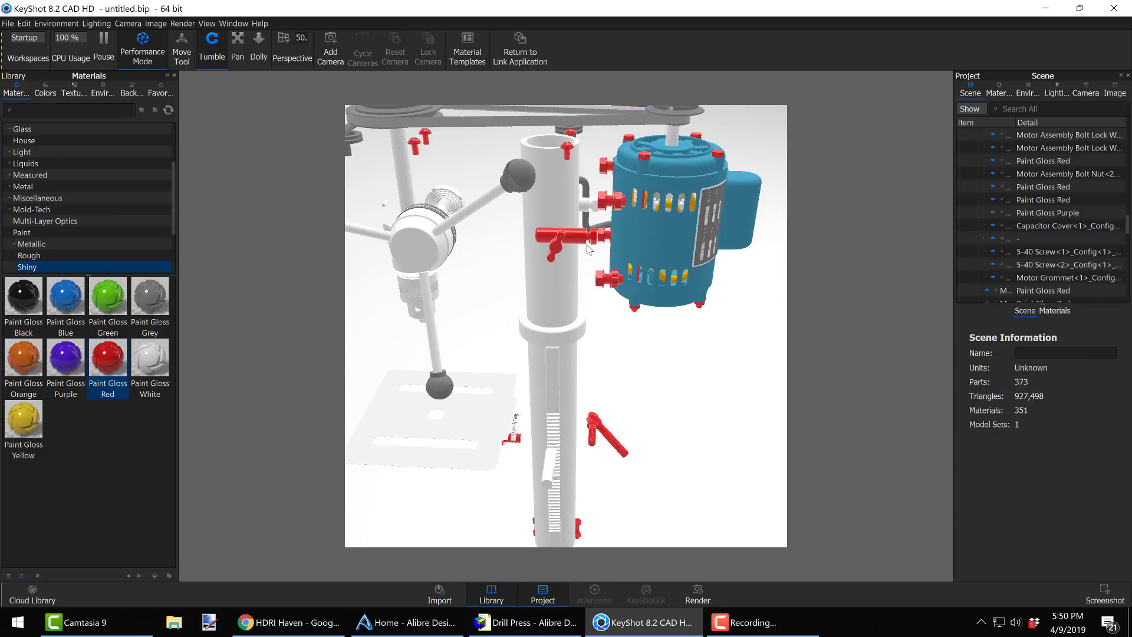
Hide all the Paint Gloss Red bolts and nuts
left_click(600, 208)
right_click(1002, 252)
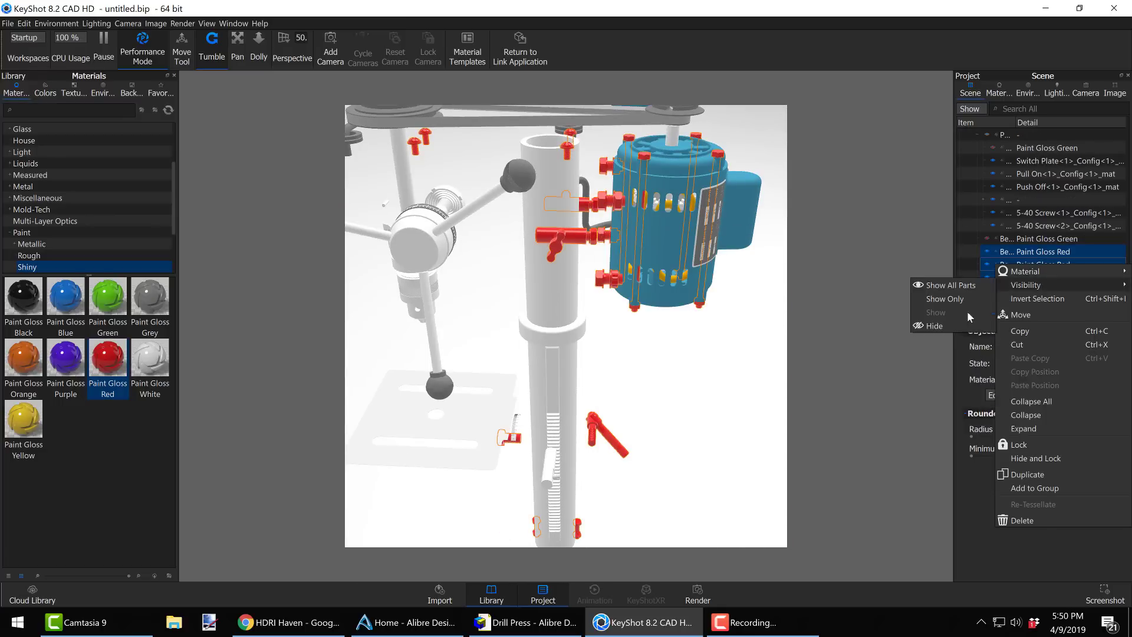
left_click(1015, 278)
Make the switch plate Paint Gloss Black and the column Paint Gloss Orange
left_click_drag(531, 266, 600, 202)
left_click_drag(23, 297, 493, 233)
mouse_move(654, 267)
left_mouse_down()
mouse_move(670, 298)
mouse_move(845, 329)
left_mouse_up()
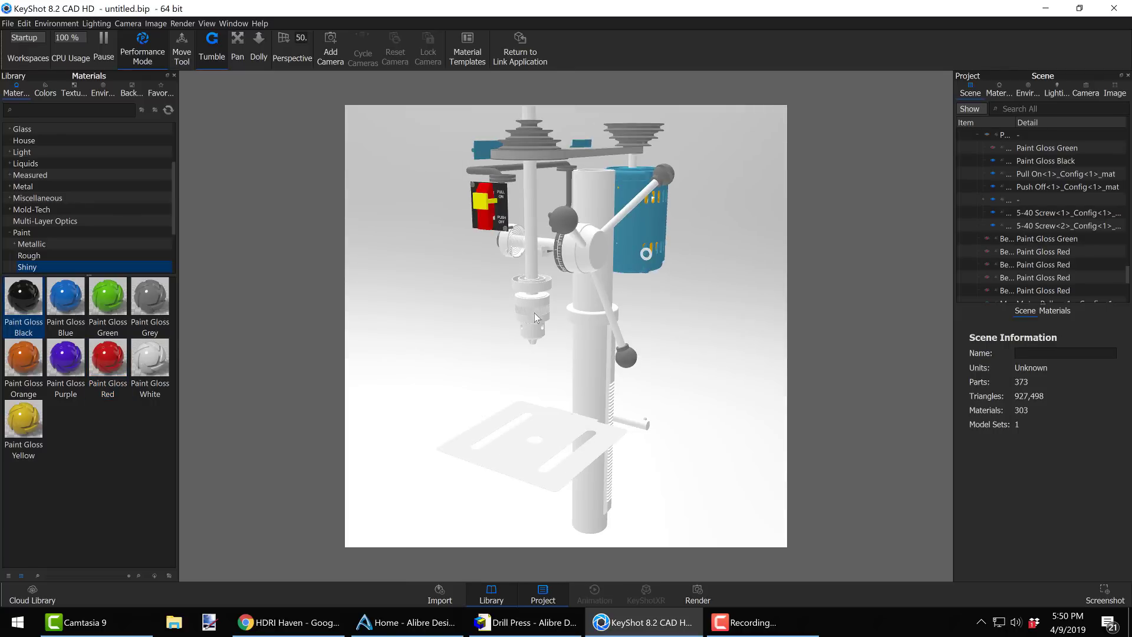
left_click(29, 255)
left_click(27, 267)
mouse_move(24, 360)
left_mouse_down()
mouse_move(588, 374)
mouse_move(608, 348)
mouse_move(583, 272)
mouse_move(671, 311)
mouse_move(681, 301)
mouse_move(655, 307)
mouse_move(619, 413)
mouse_move(566, 354)
left_mouse_up()
Apply Paint Gloss White to another part of the drill press
scroll(566, 354, "up", 5)
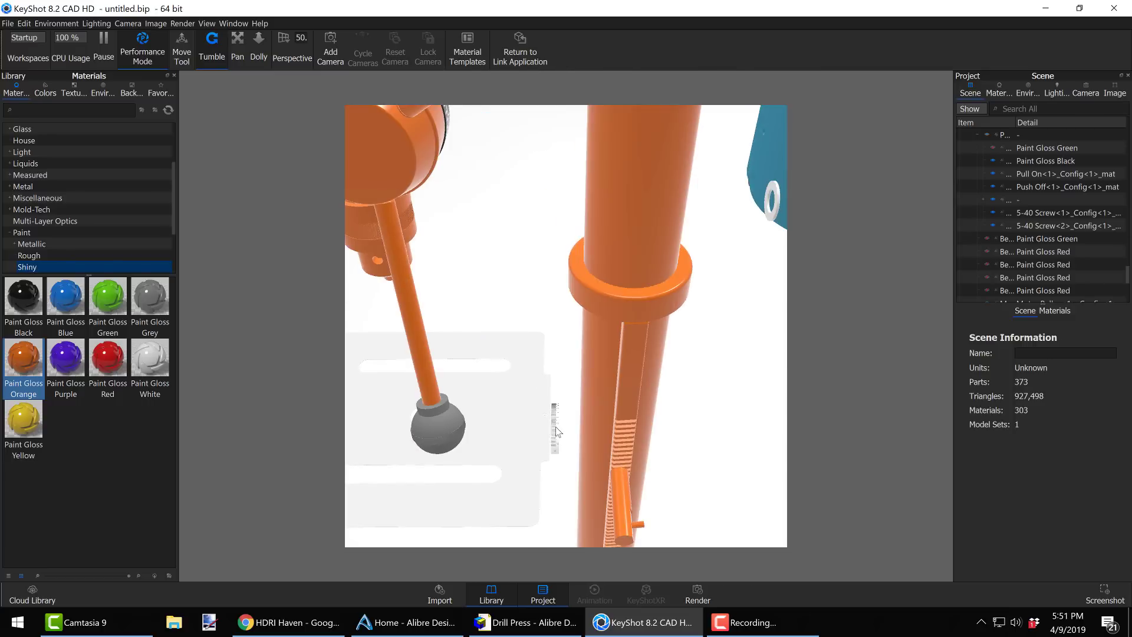
scroll(531, 354, "down", 1)
left_click_drag(161, 367, 578, 407)
scroll(678, 313, "down", 6)
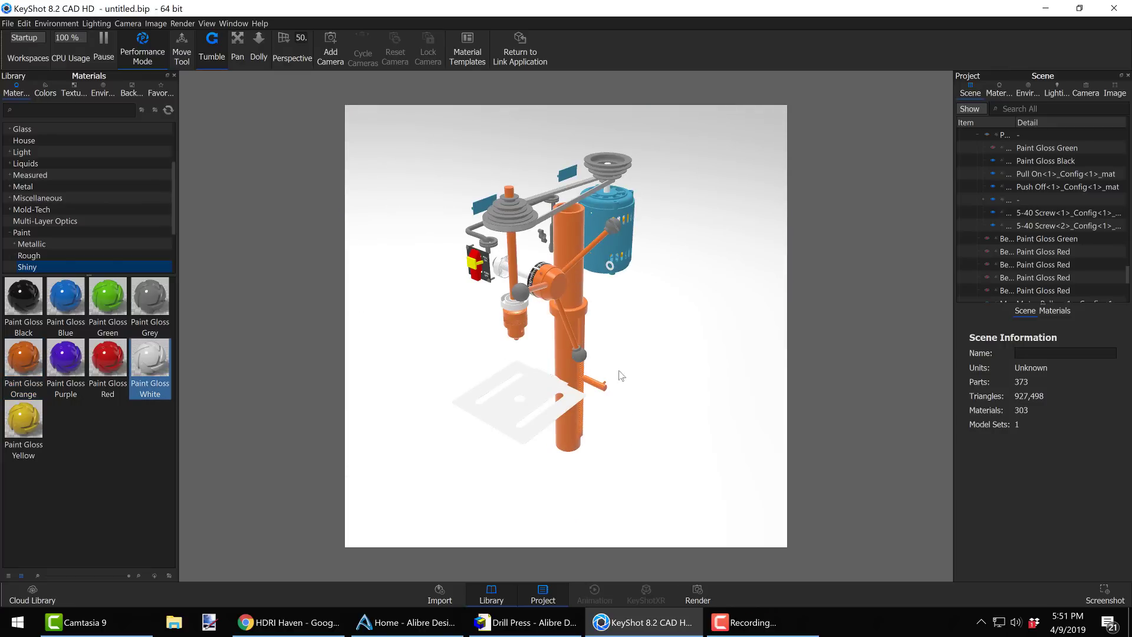
Show all hidden parts again and paint the handle knobs Paint Gloss Green
right_click(636, 284)
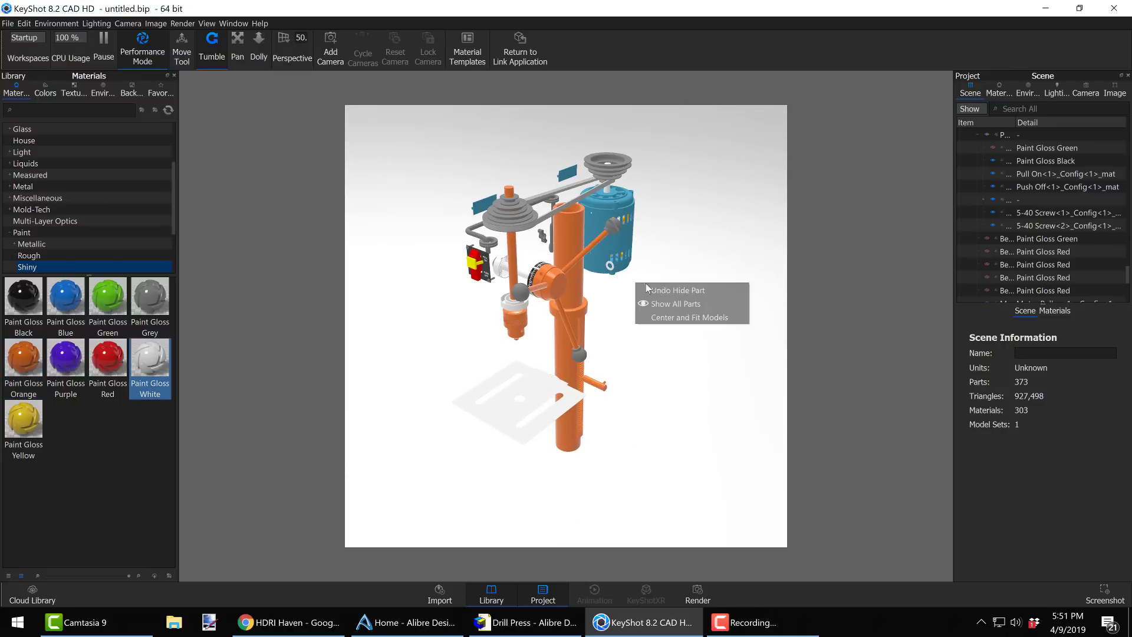
left_click(676, 304)
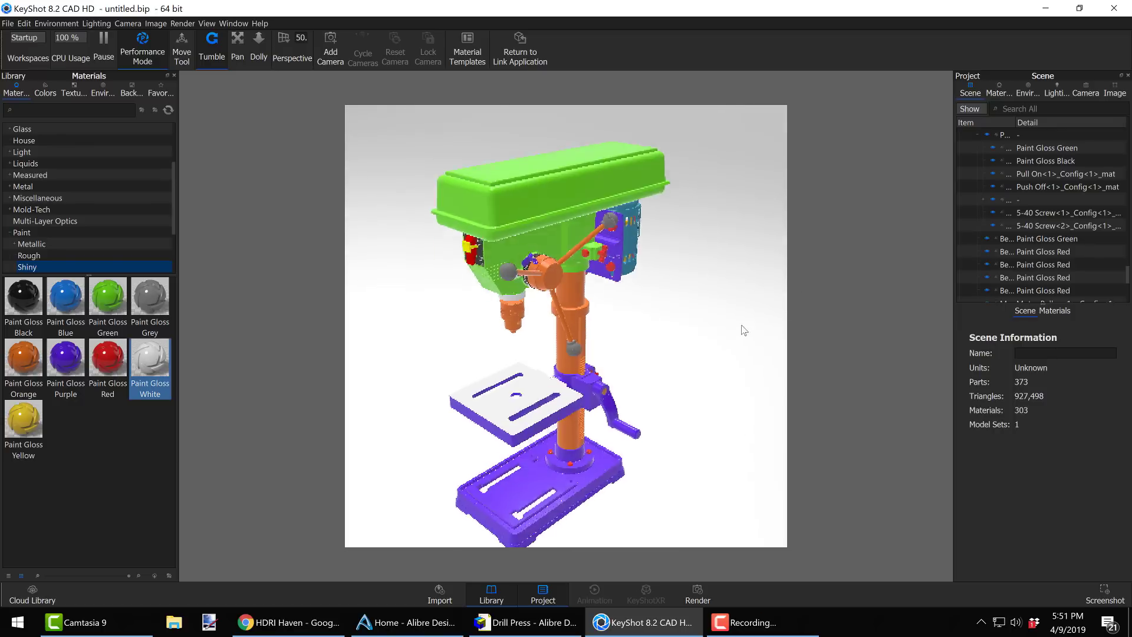
scroll(676, 338, "down", 1)
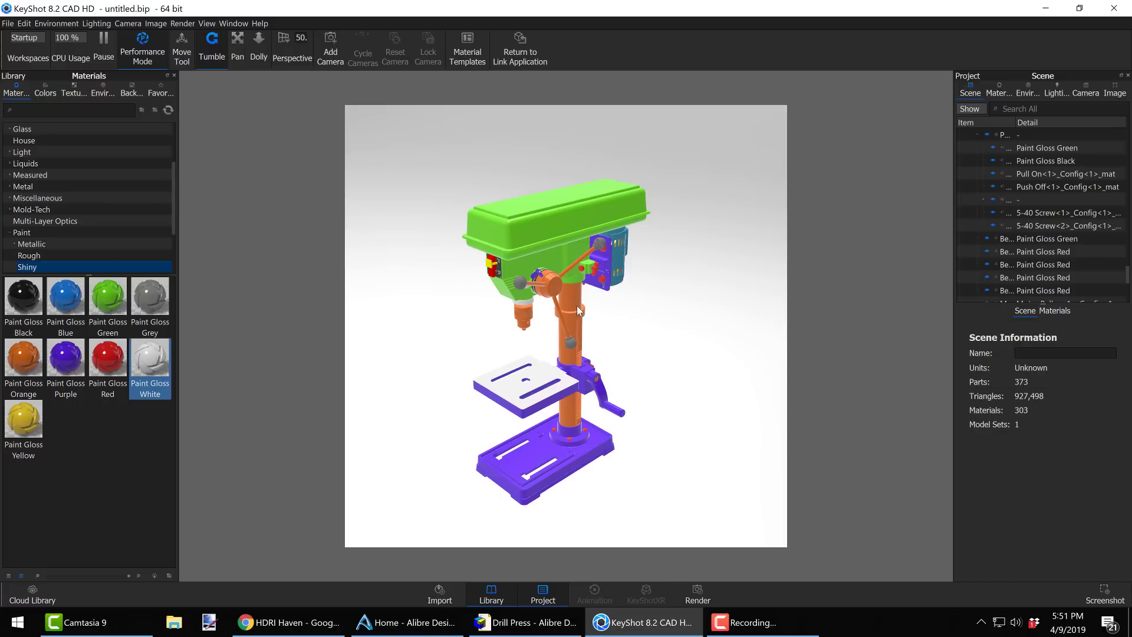
scroll(574, 310, "up", 5)
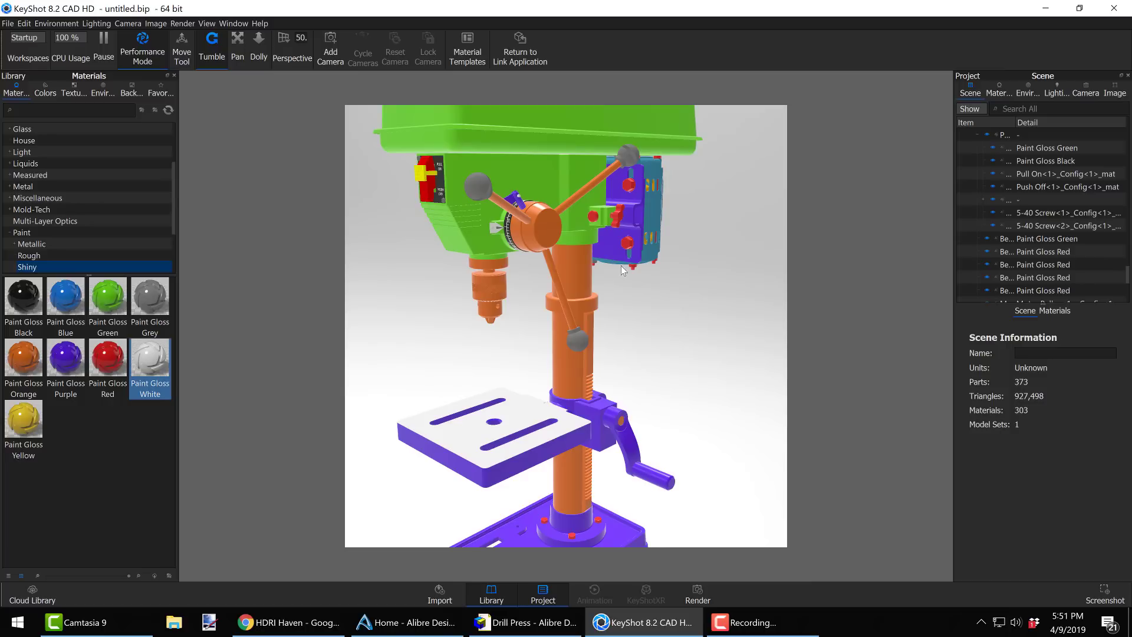
scroll(617, 306, "up", 2)
scroll(631, 324, "up", 2)
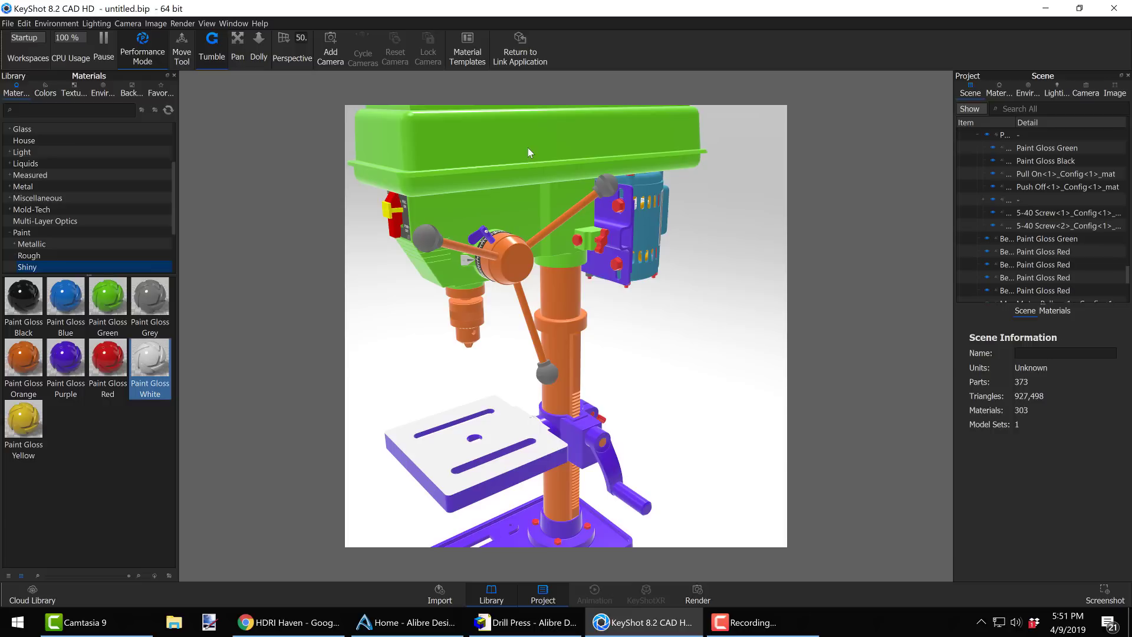
right_click(606, 189, "shift")
Paint the motor body, its lower cap and side box Paint Gloss Purple
left_click_drag(584, 322, 661, 318)
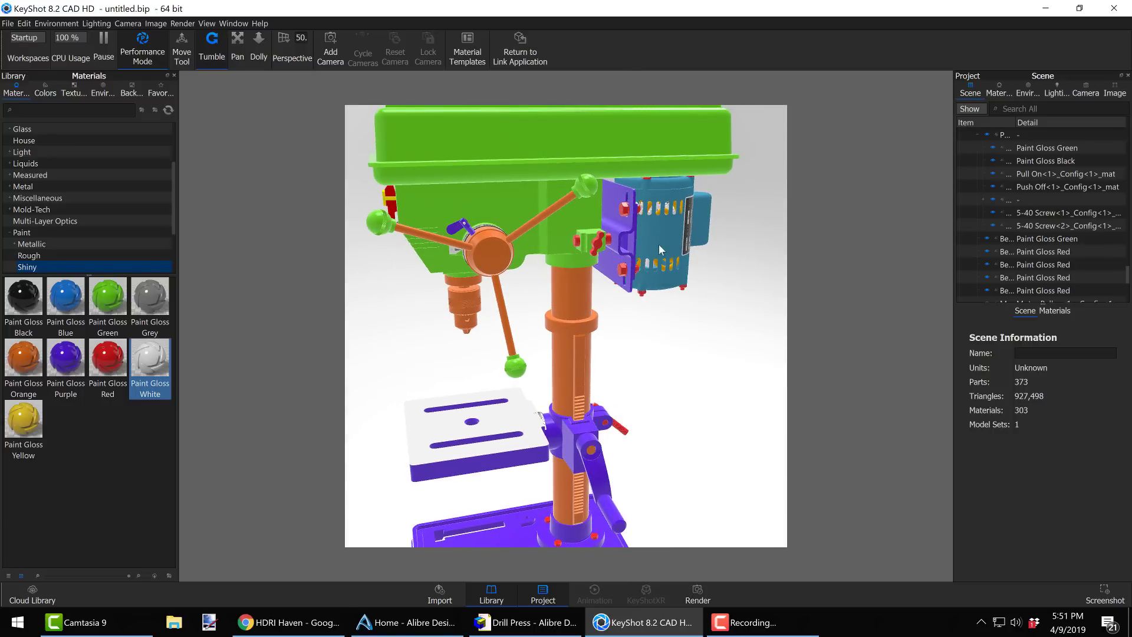
right_click(681, 188, "shift")
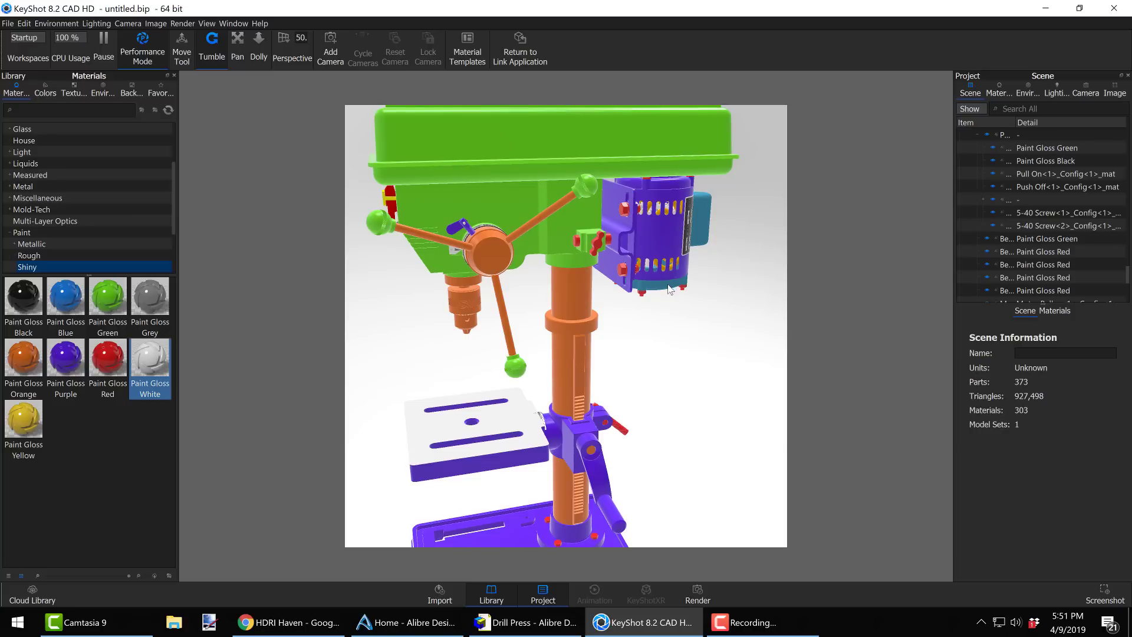
right_click(668, 285, "shift")
right_click(699, 207, "shift")
left_click_drag(602, 338, 680, 320)
scroll(660, 345, "down", 3)
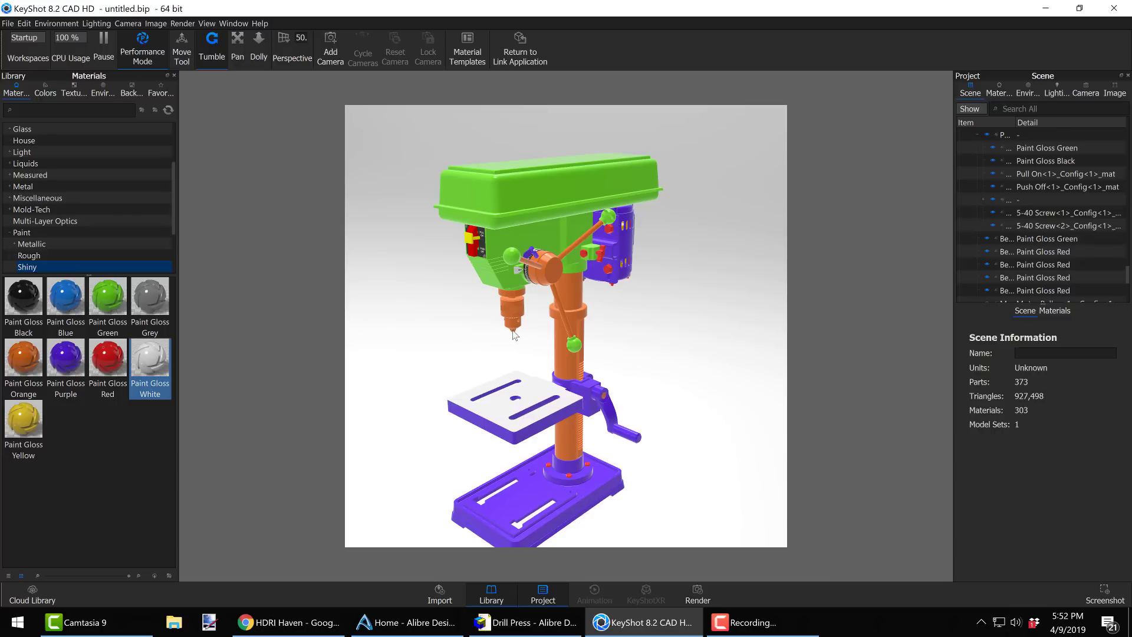
Paint the drill press head glossy red, keeping its material unlinked
middle_click_drag(474, 322, 479, 309)
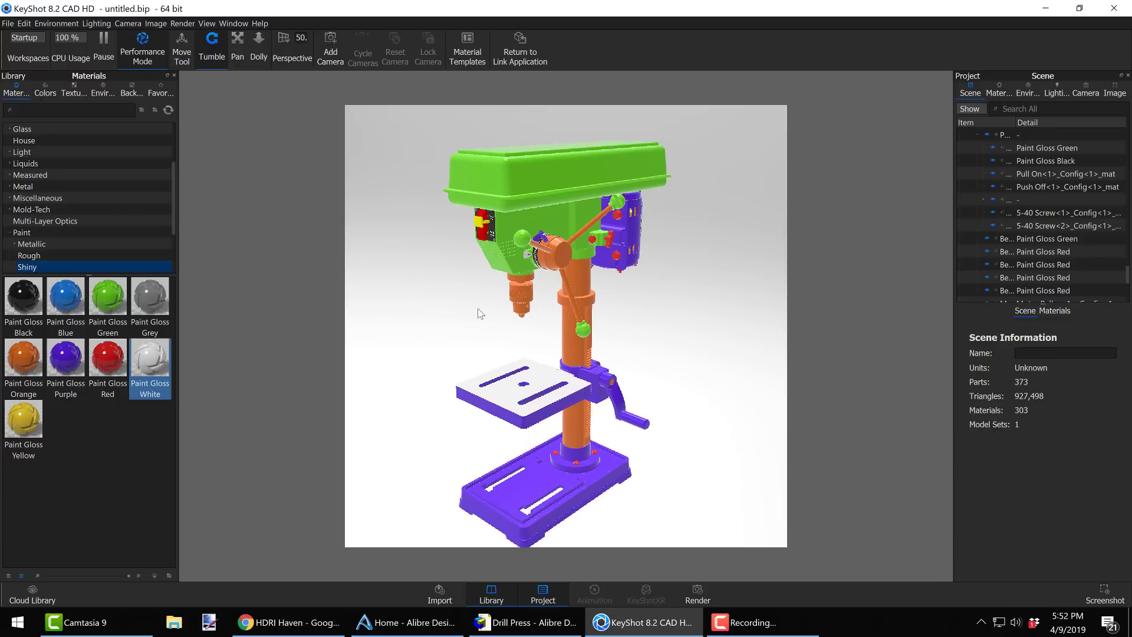
left_click_drag(451, 295, 472, 305)
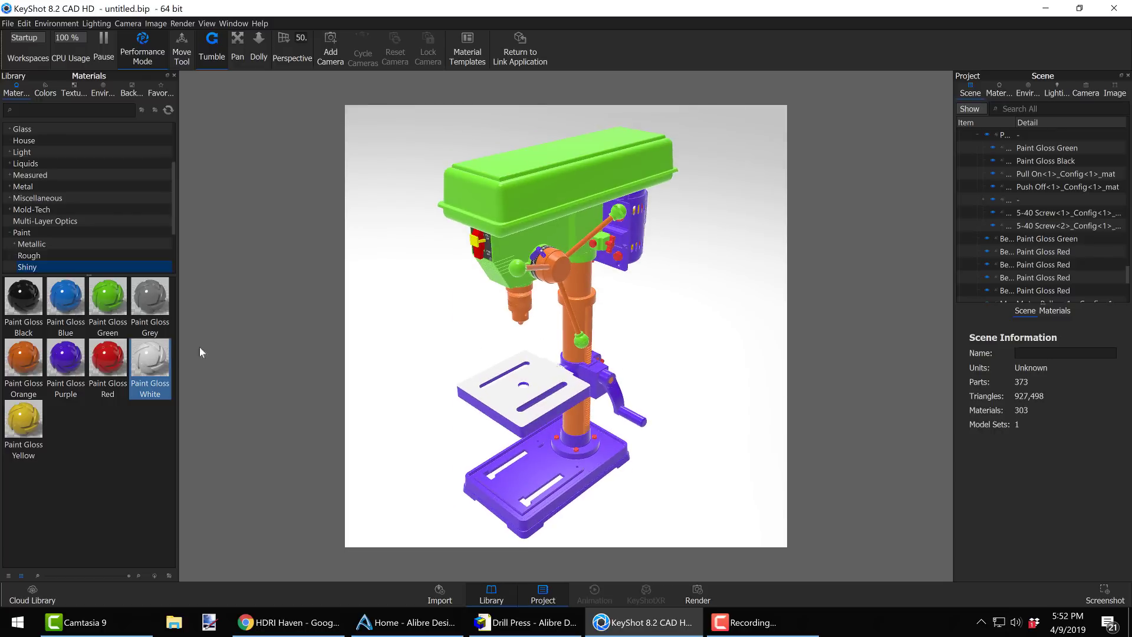
mouse_move(108, 357)
left_mouse_down()
mouse_move(174, 315)
mouse_move(392, 225)
mouse_move(481, 196)
mouse_move(594, 193)
mouse_move(581, 189)
left_mouse_up()
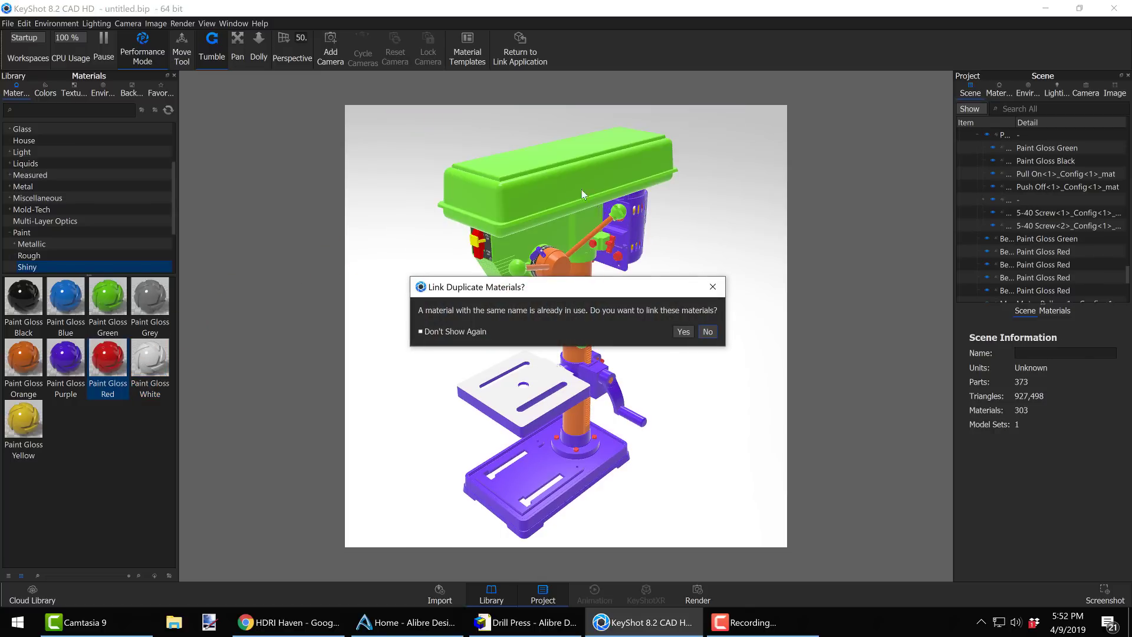
left_click(708, 331)
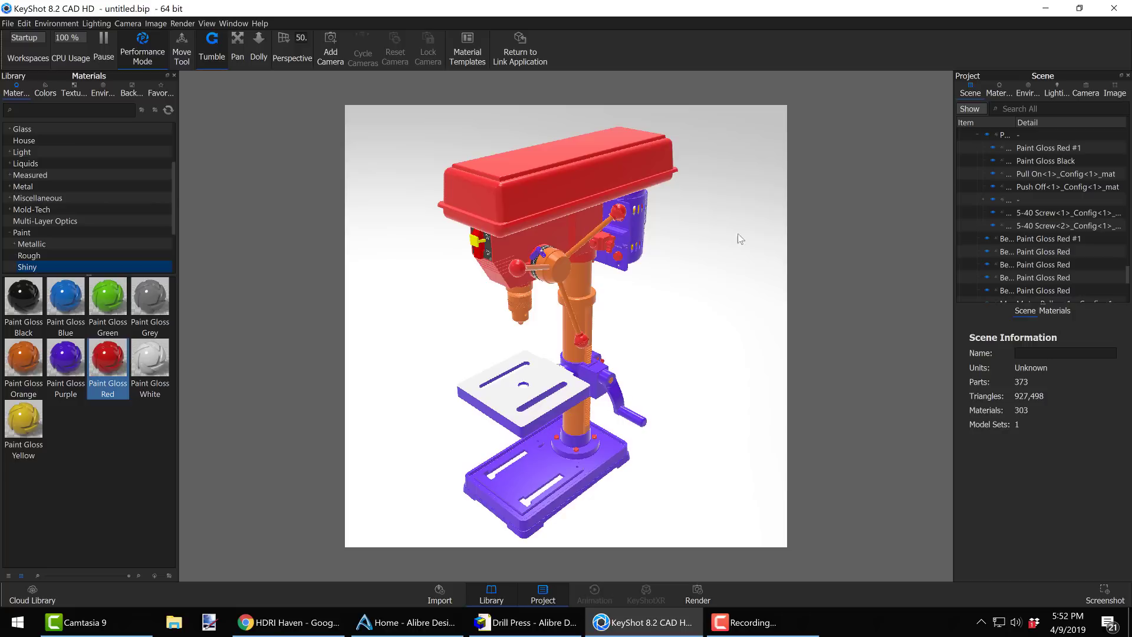
Apply blue Anodized Aluminum from Metal > Anodized to the purple base and motor
left_click_drag(795, 260, 718, 276)
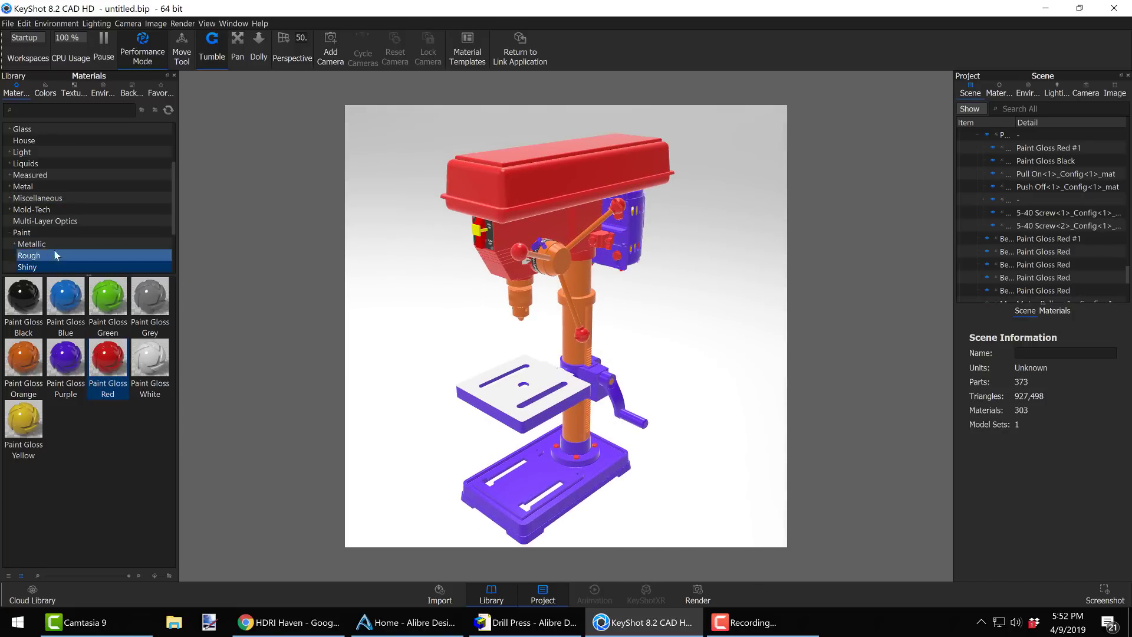
scroll(51, 171, "down", 1)
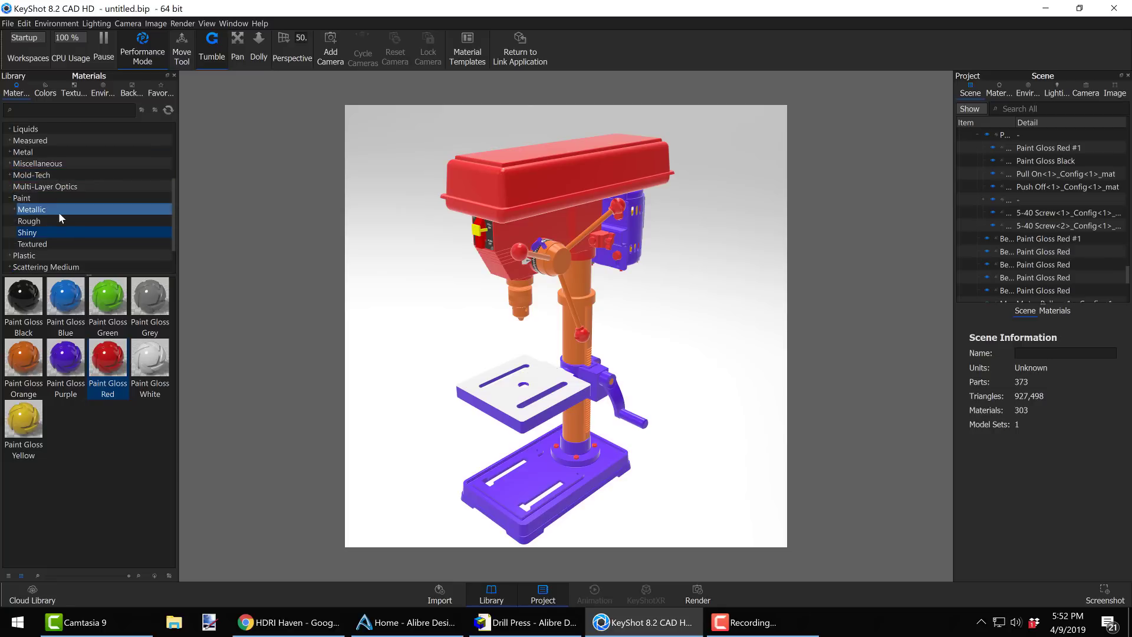
scroll(60, 200, "up", 3)
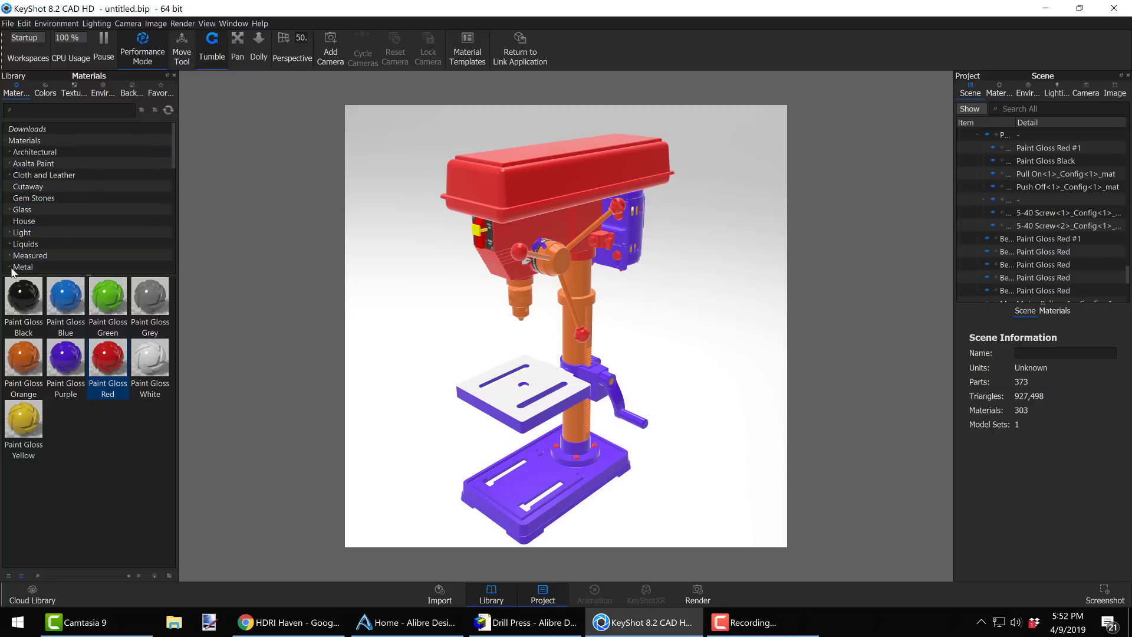
double_click(39, 267)
left_click(49, 255)
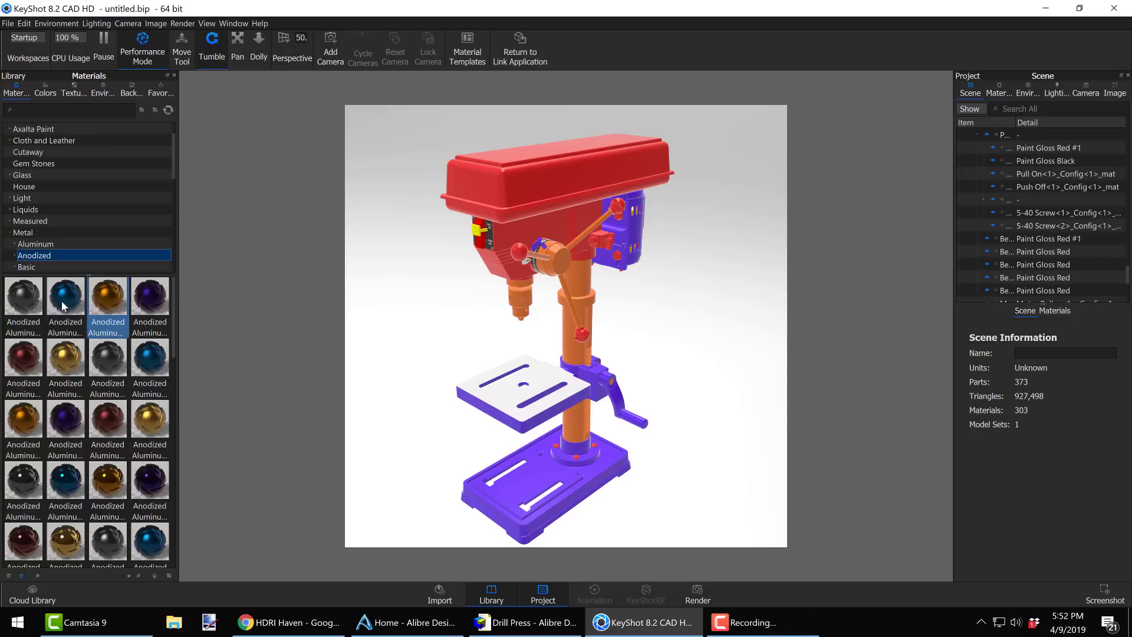
left_click_drag(66, 297, 503, 503)
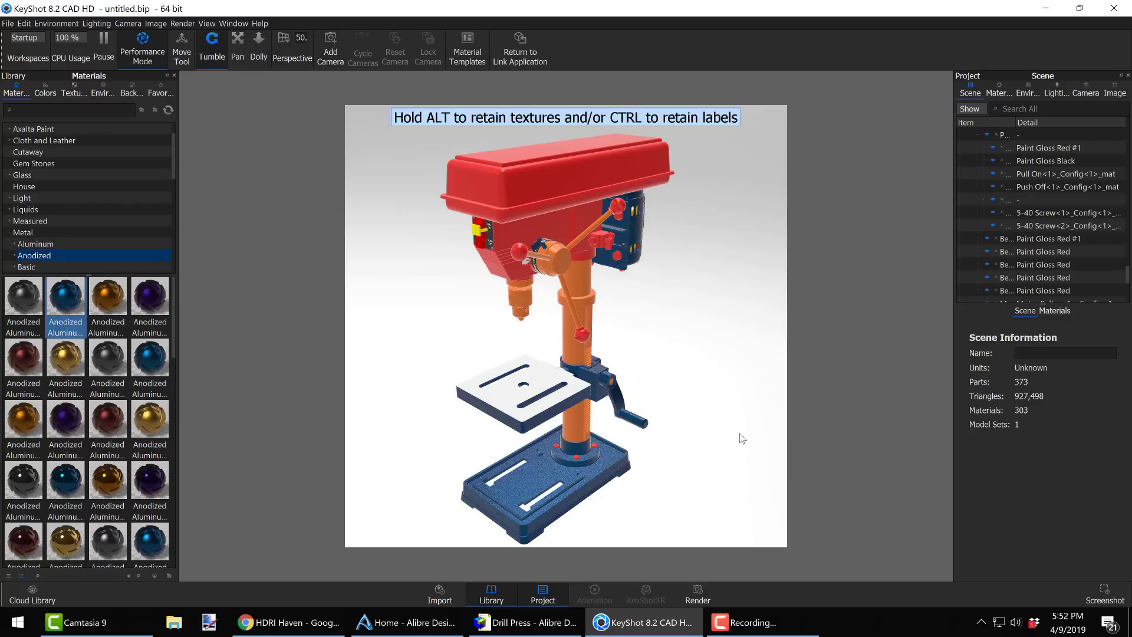
left_click_drag(720, 352, 544, 382)
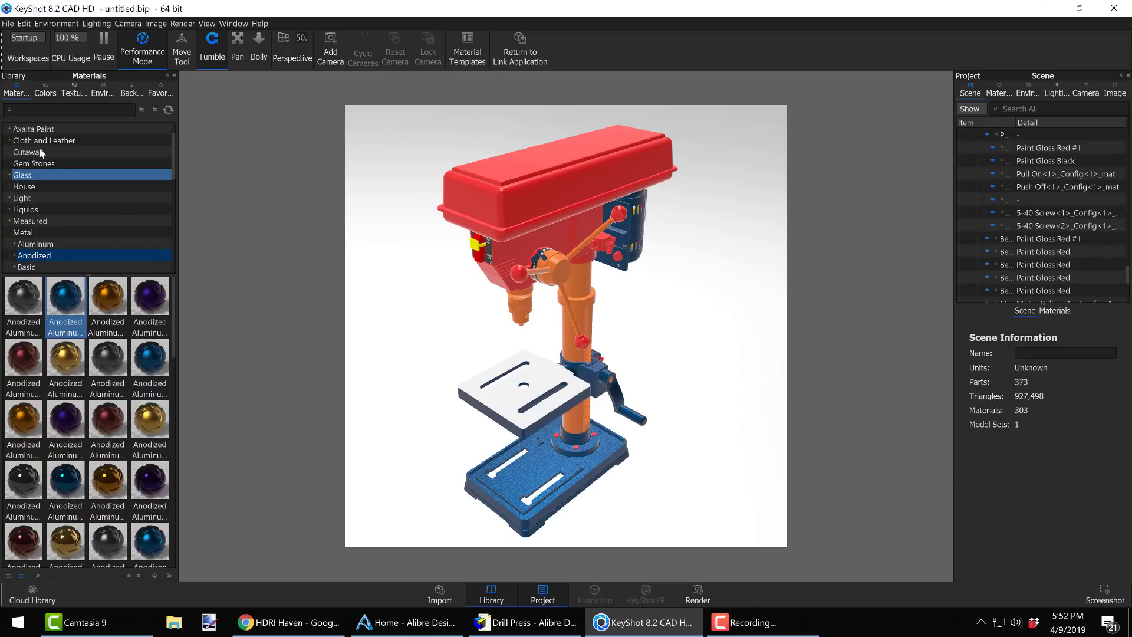
left_click(43, 111)
Search 'brushe' and apply Aluminum Brushed to the drill press table
type("brushed")
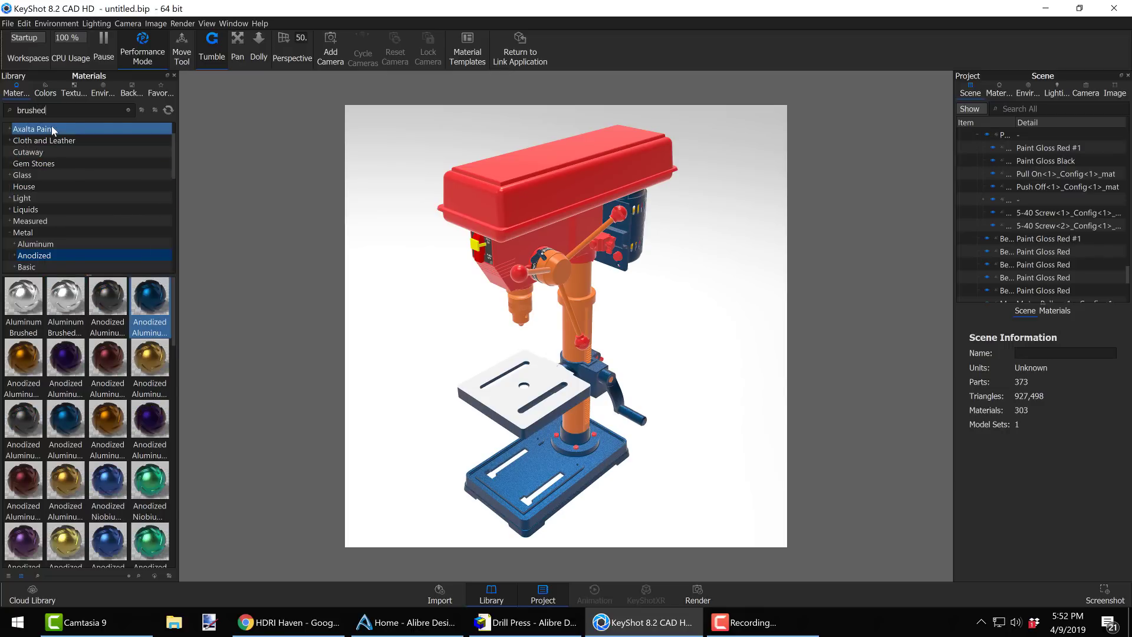
left_click(59, 140)
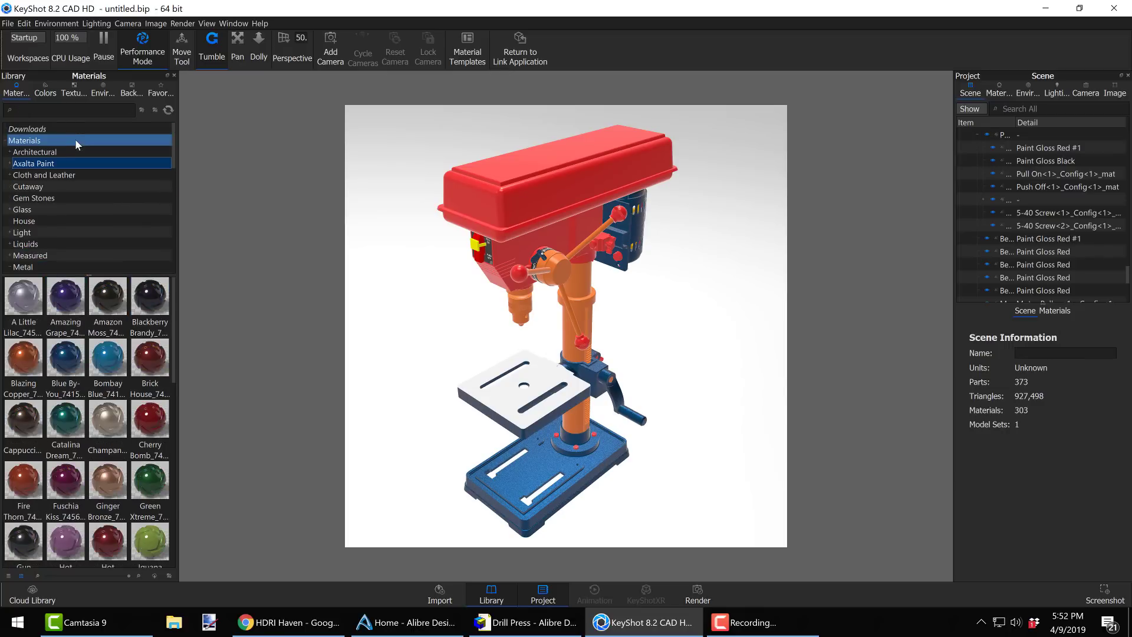
left_click(54, 111)
type("brushed")
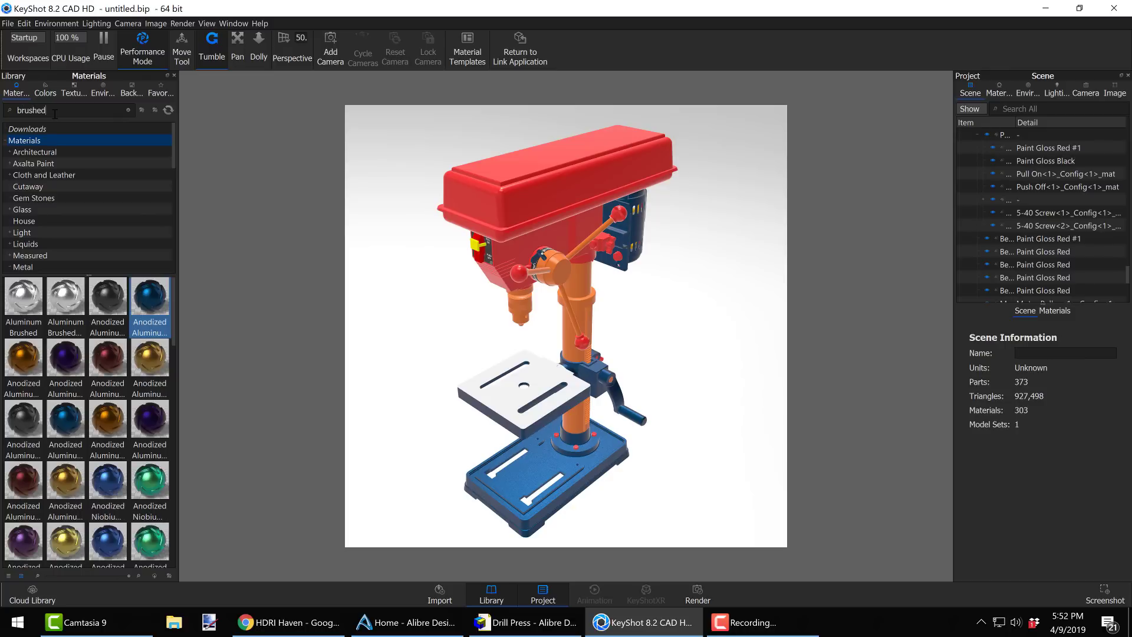
left_click(21, 287)
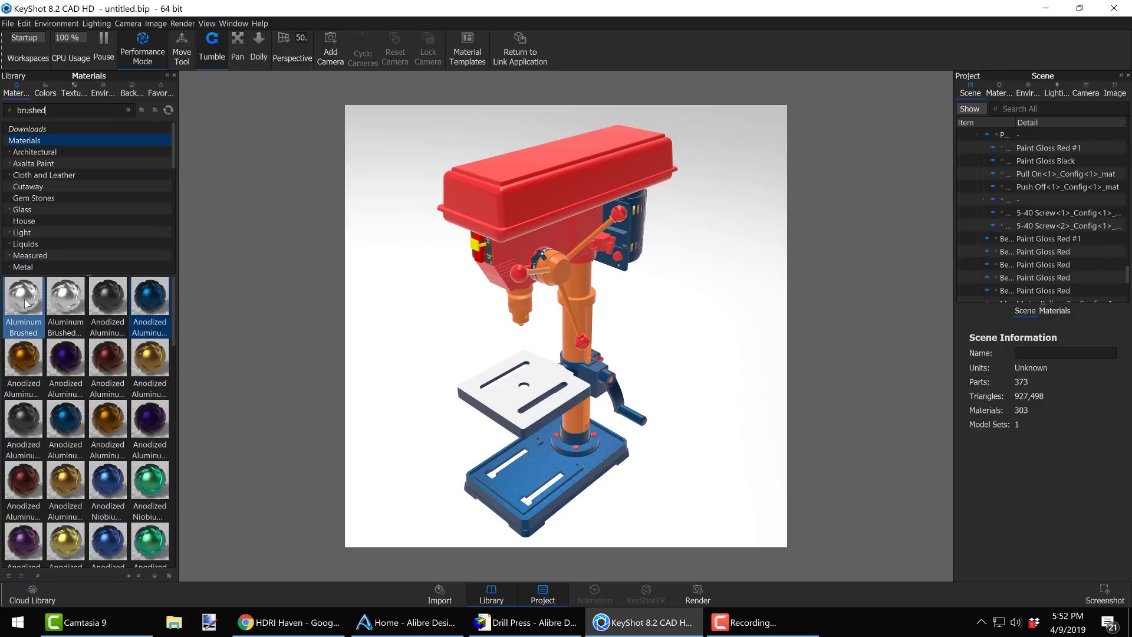
mouse_move(27, 303)
left_mouse_down()
mouse_move(513, 413)
mouse_move(578, 401)
left_mouse_up()
left_click_drag(642, 345, 584, 292)
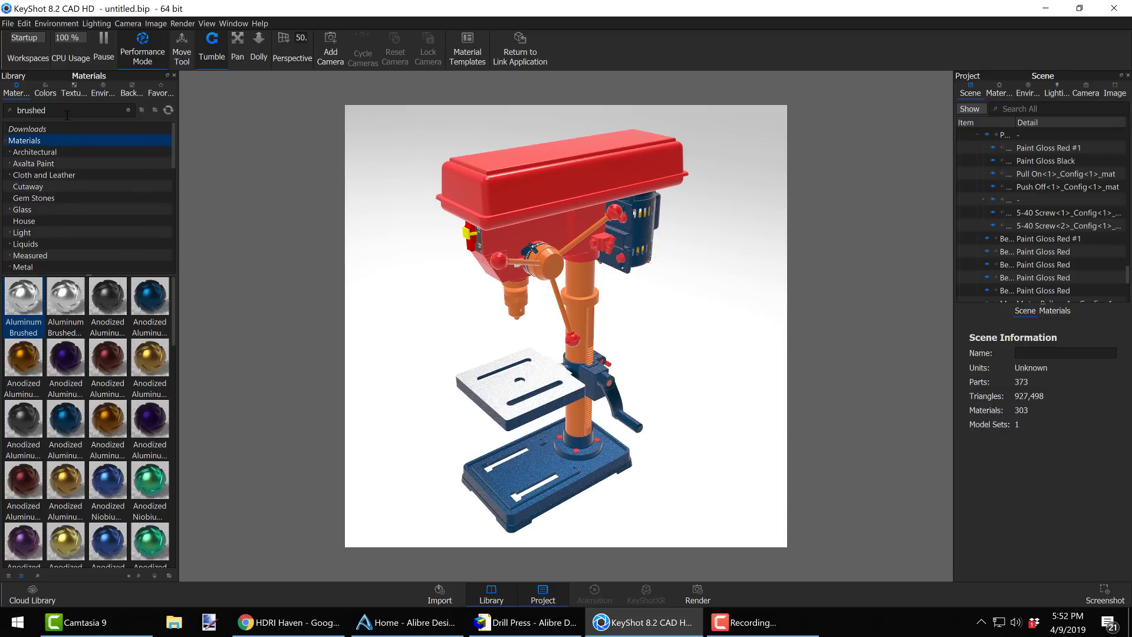
Search 'alu' and apply Aluminum Rough to the column and feed lever
double_click(31, 110)
type("alum")
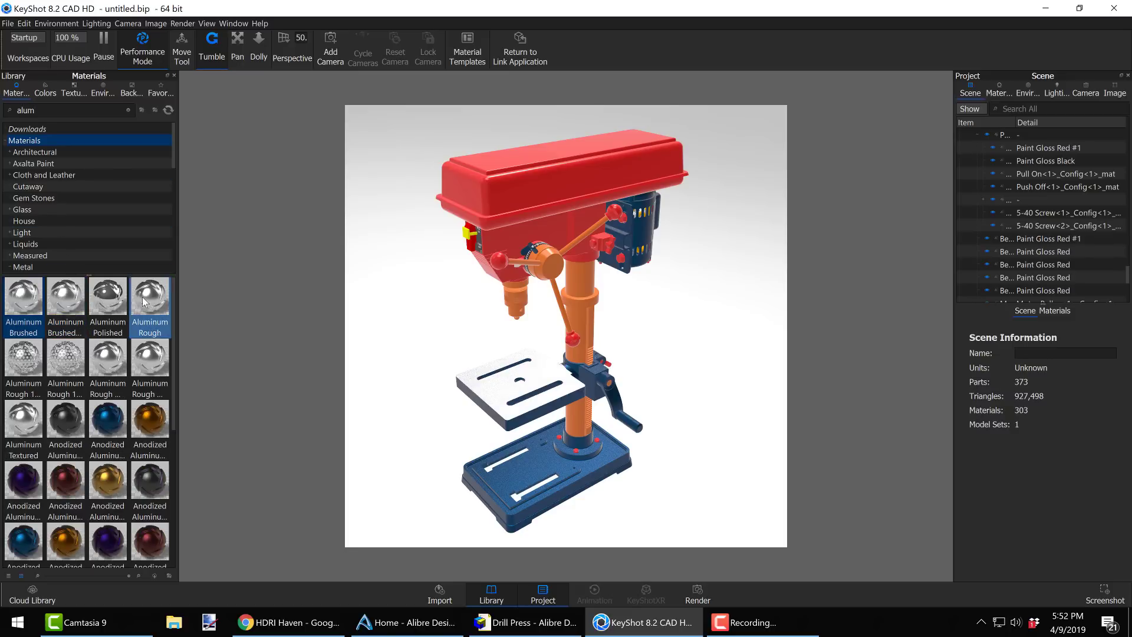
left_click_drag(144, 302, 613, 277)
scroll(614, 277, "up", 10)
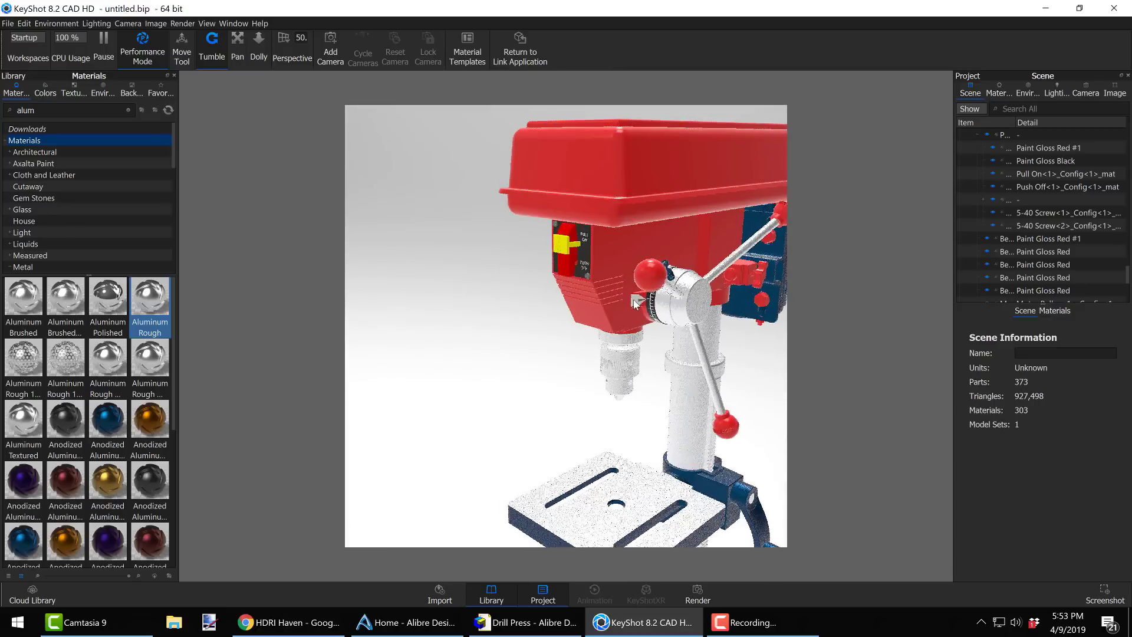
left_click_drag(598, 320, 588, 280)
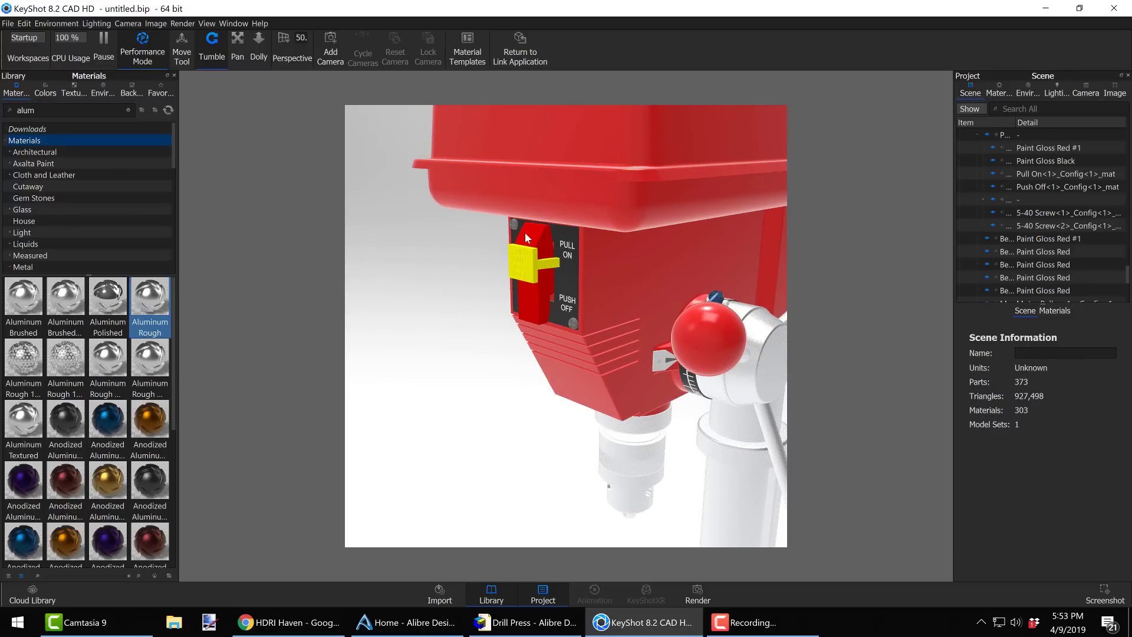
left_click_drag(632, 280, 491, 268)
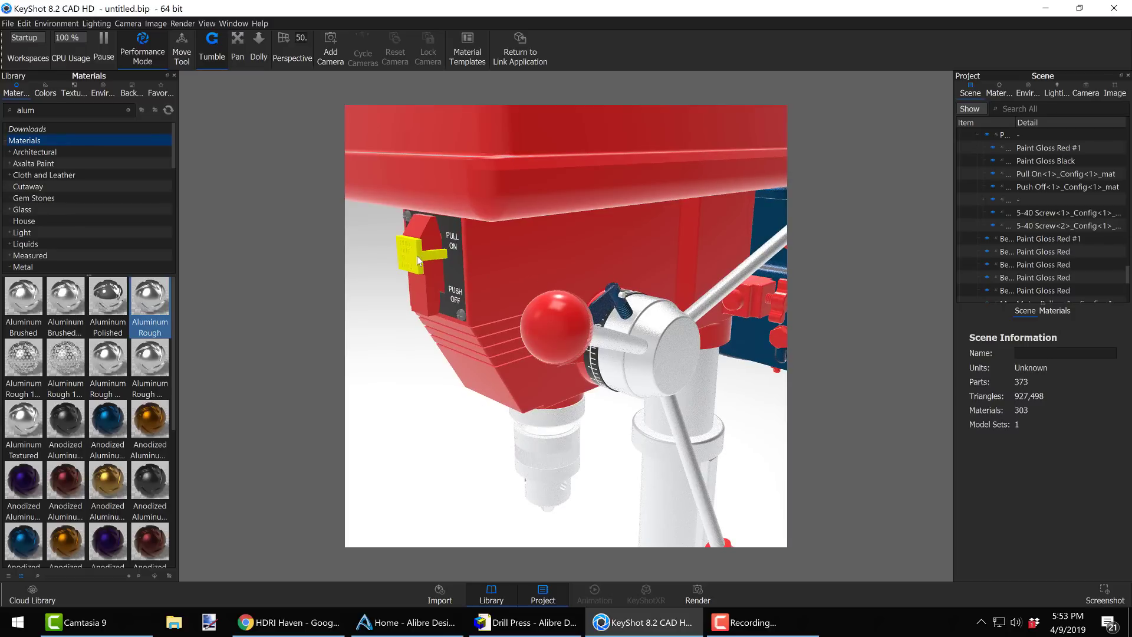
scroll(55, 245, "down", 2)
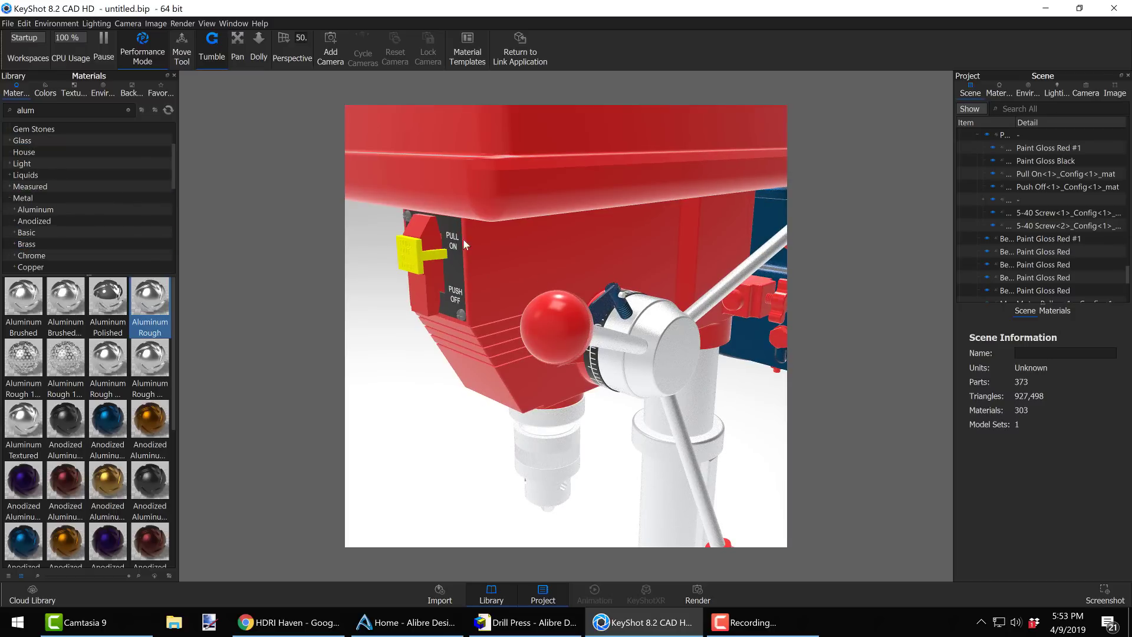
Set the yellow safety lock's material Type to Paint
left_click(417, 253)
double_click(416, 253)
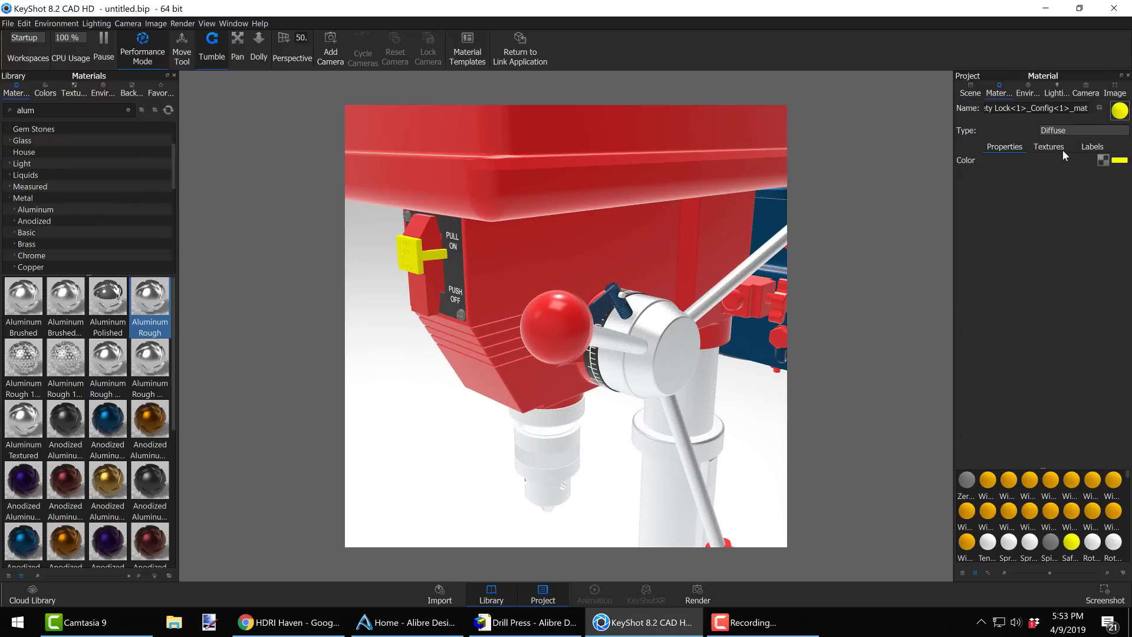
left_click(1094, 133)
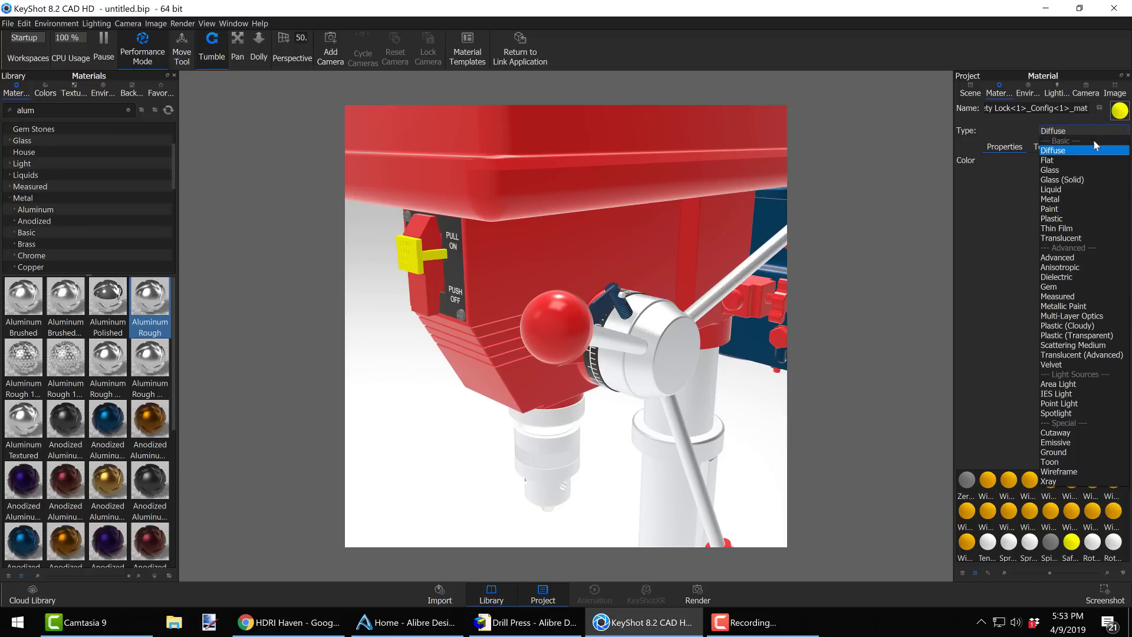
key("Escape")
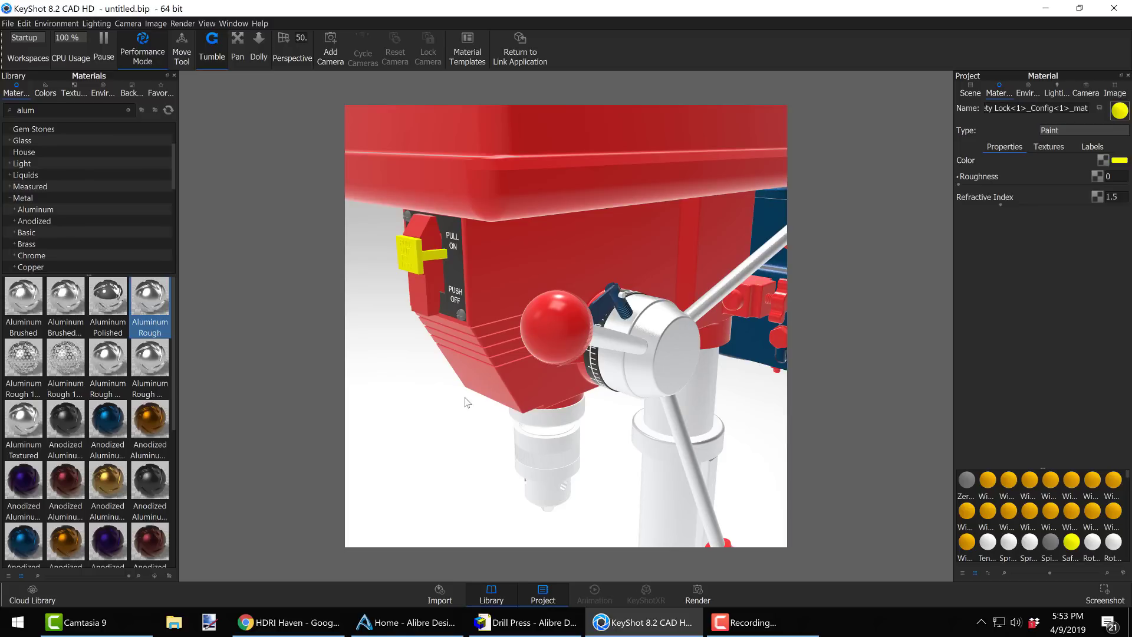
scroll(448, 372, "down", 5)
left_click_drag(460, 369, 639, 341)
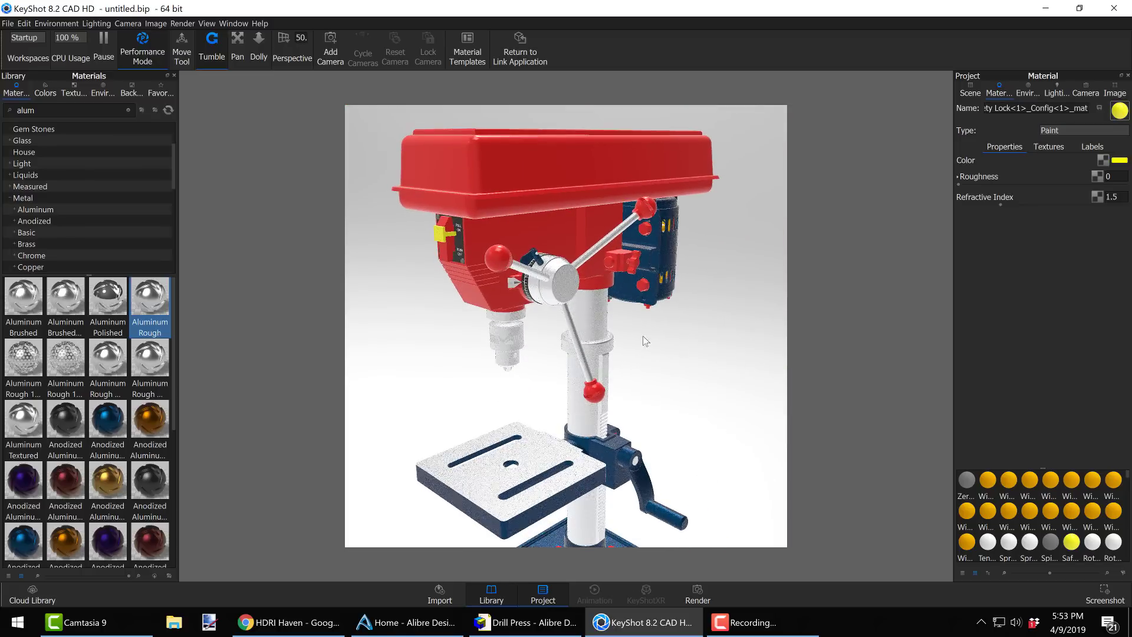
scroll(642, 336, "down", 4)
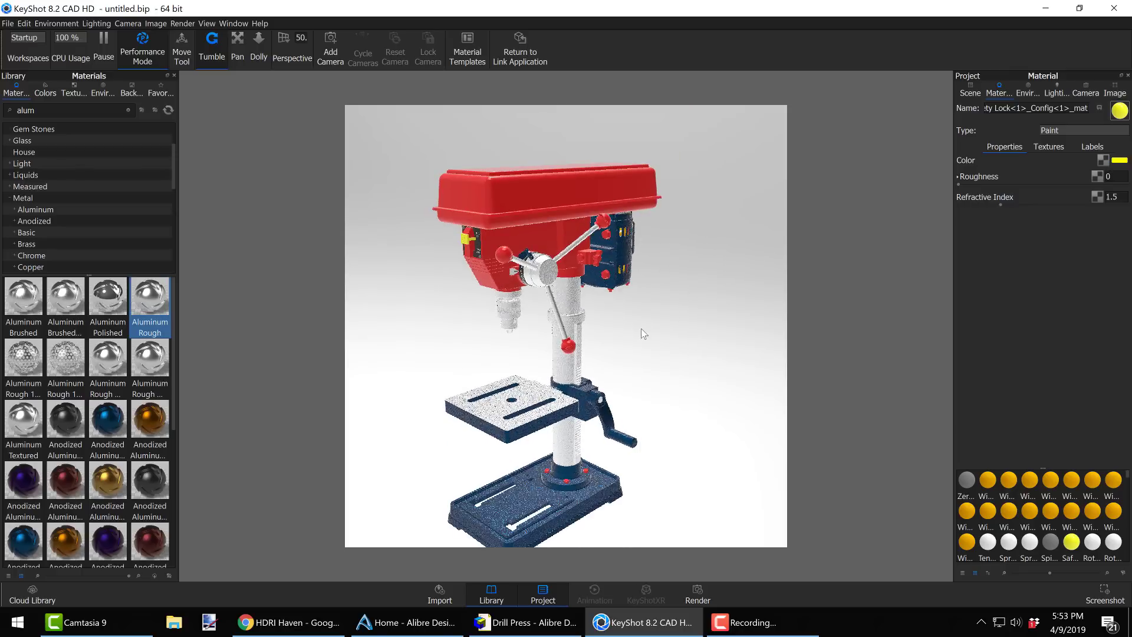
left_click_drag(630, 354, 494, 468)
Search 'iron' and apply Iron Rough to the drill press column and base
left_click(12, 110)
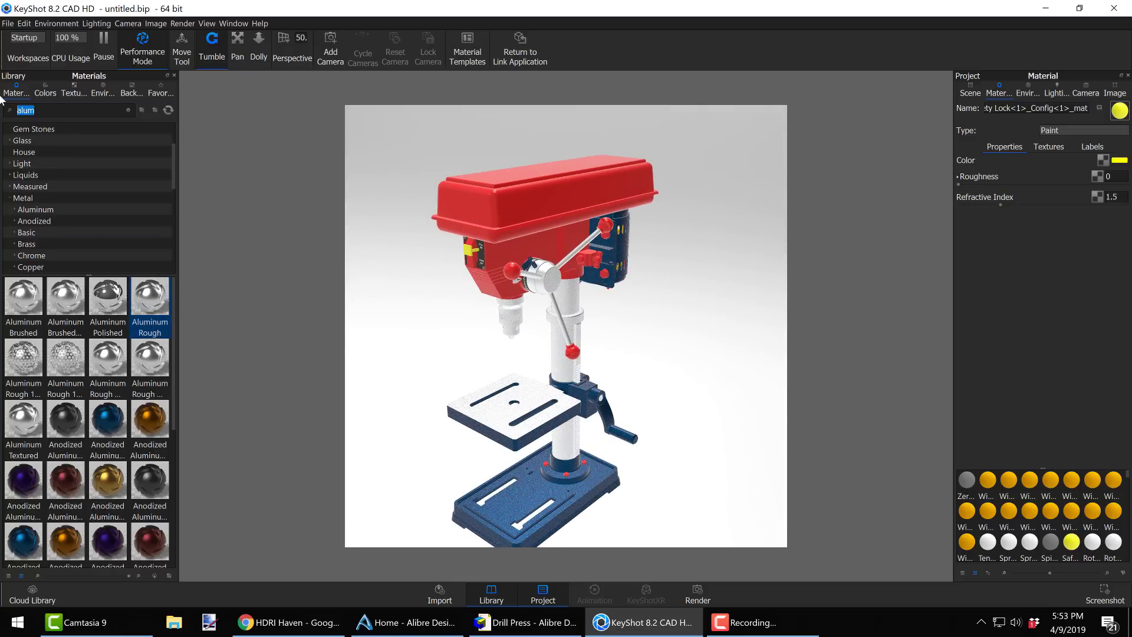
type("iron")
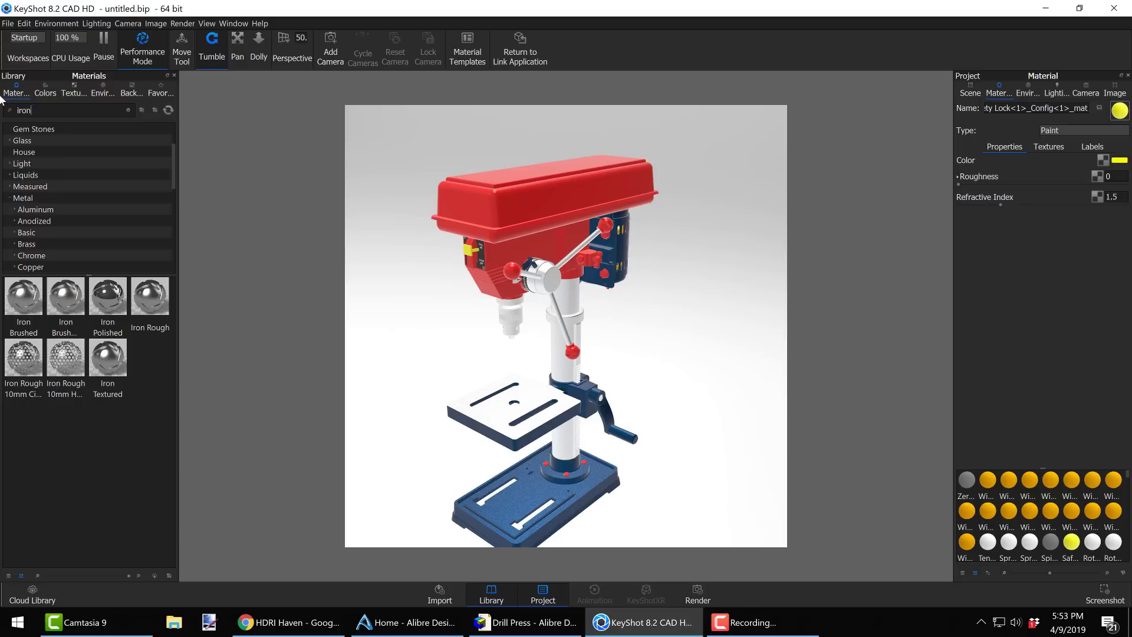
left_click(34, 294)
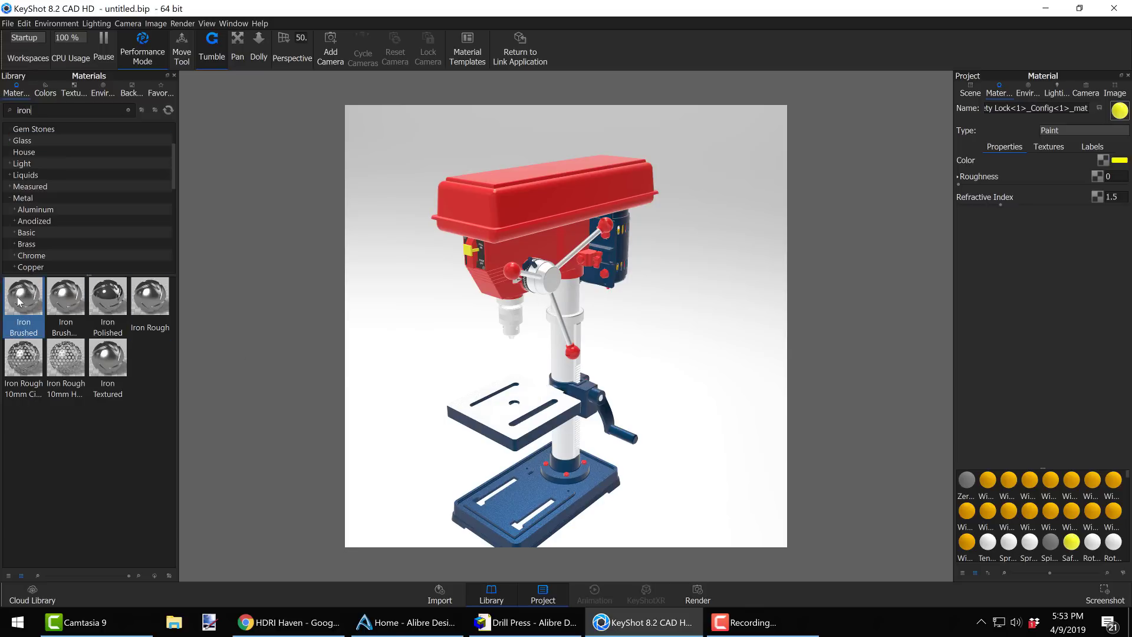
left_click_drag(149, 298, 569, 478)
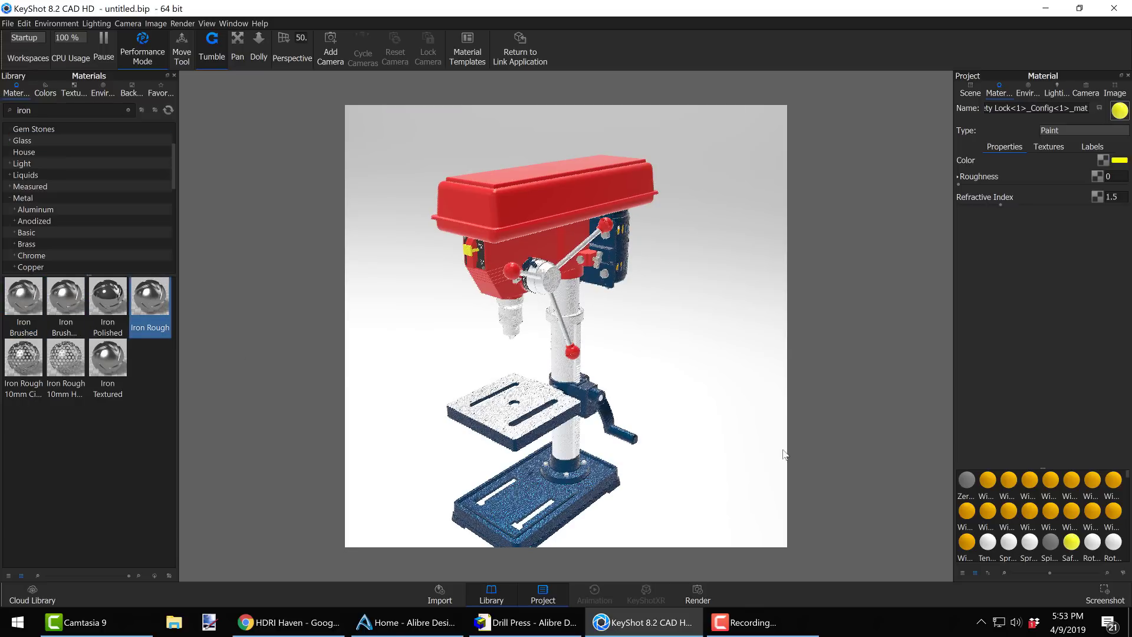
left_click_drag(706, 338, 650, 331)
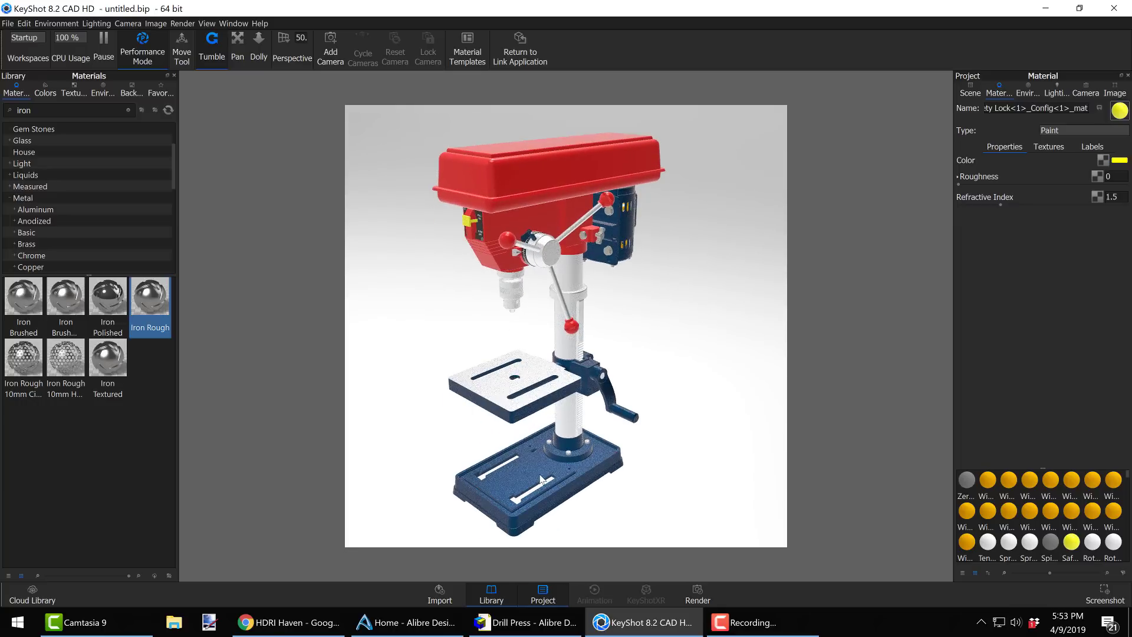
left_click_drag(165, 295, 506, 498)
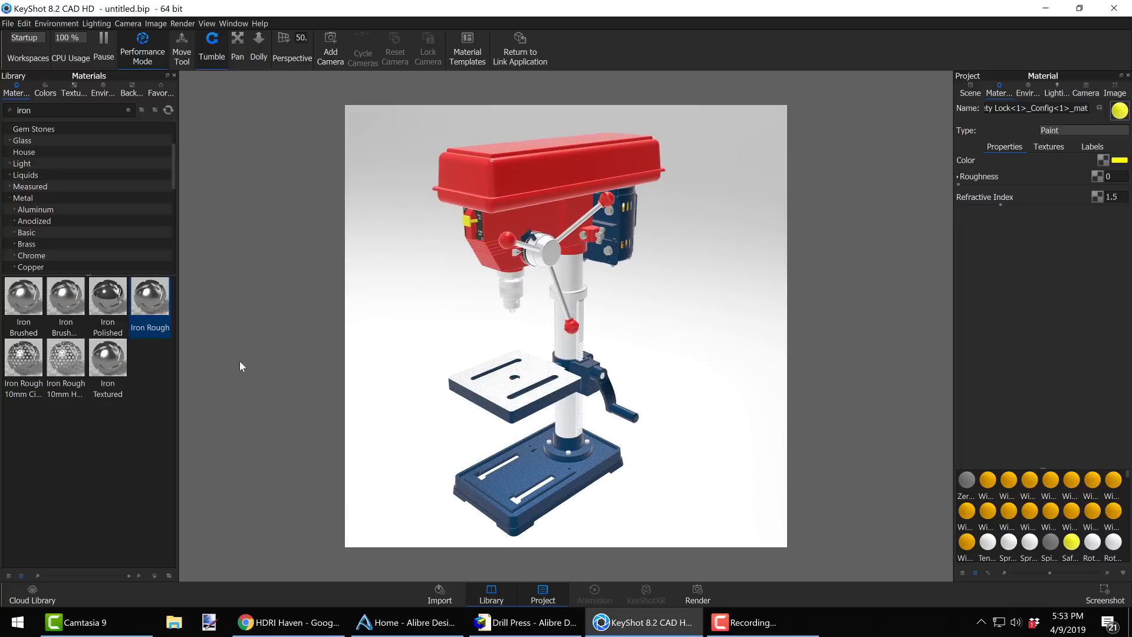
Try recoloring the base's metal a deeper, more saturated plain blue
double_click(540, 495)
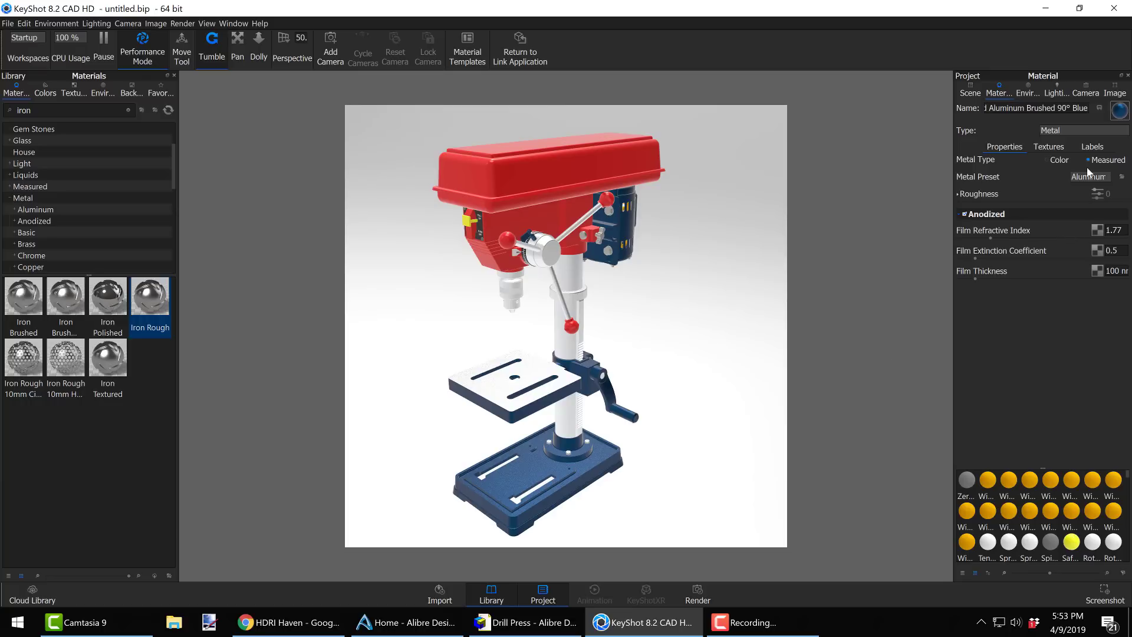
left_click(1055, 160)
left_click(1118, 175)
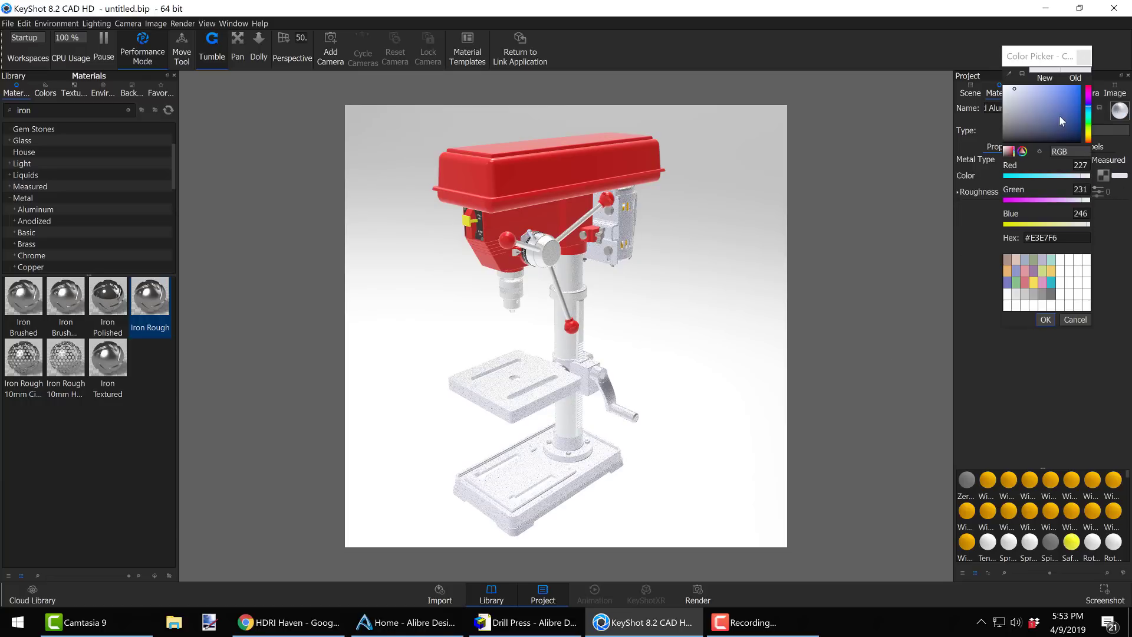
left_click(1073, 123)
mouse_move(1073, 123)
left_mouse_down()
mouse_move(1087, 124)
mouse_move(1080, 148)
left_mouse_up()
Discard the colour change, restore the anodized setting, and turn the drill press's right side forward
left_click(1075, 319)
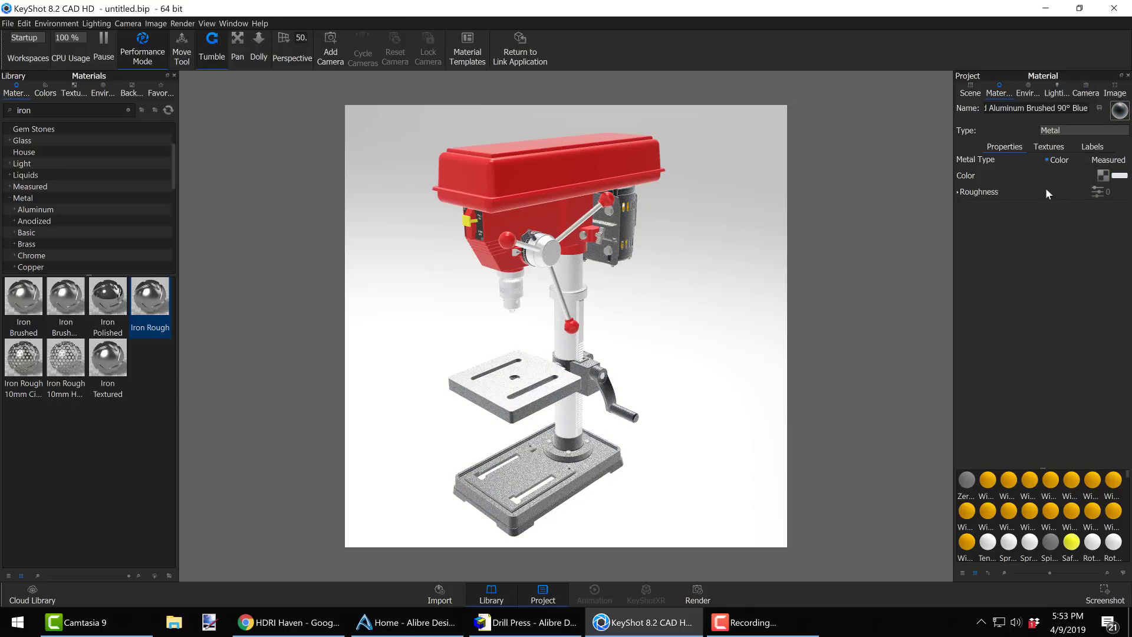
left_click(1089, 159)
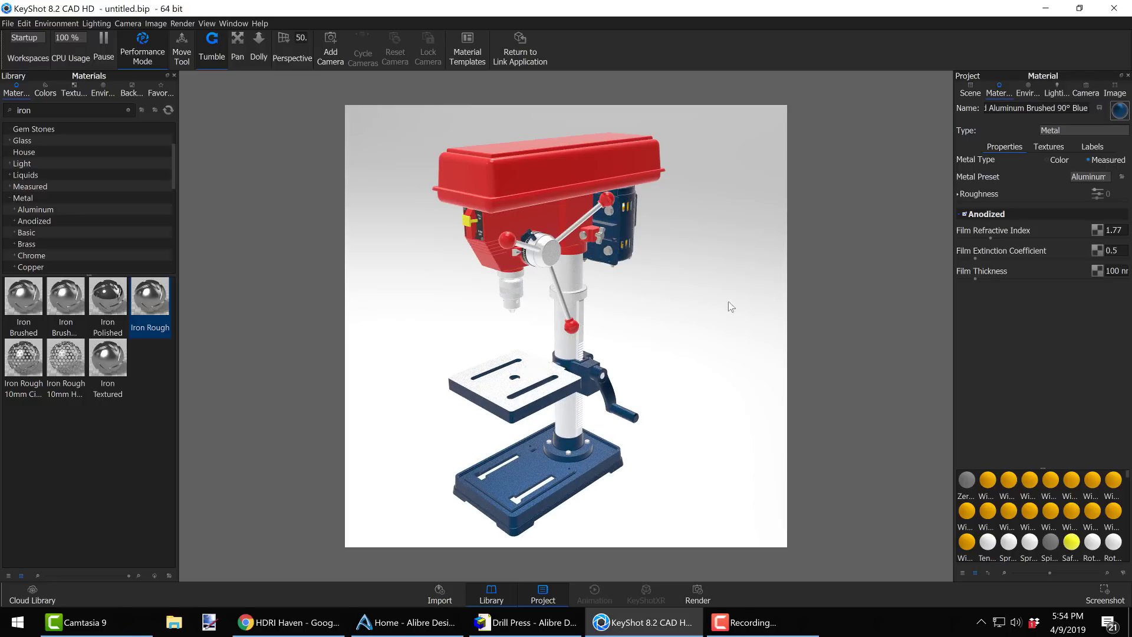
left_click_drag(728, 302, 504, 288)
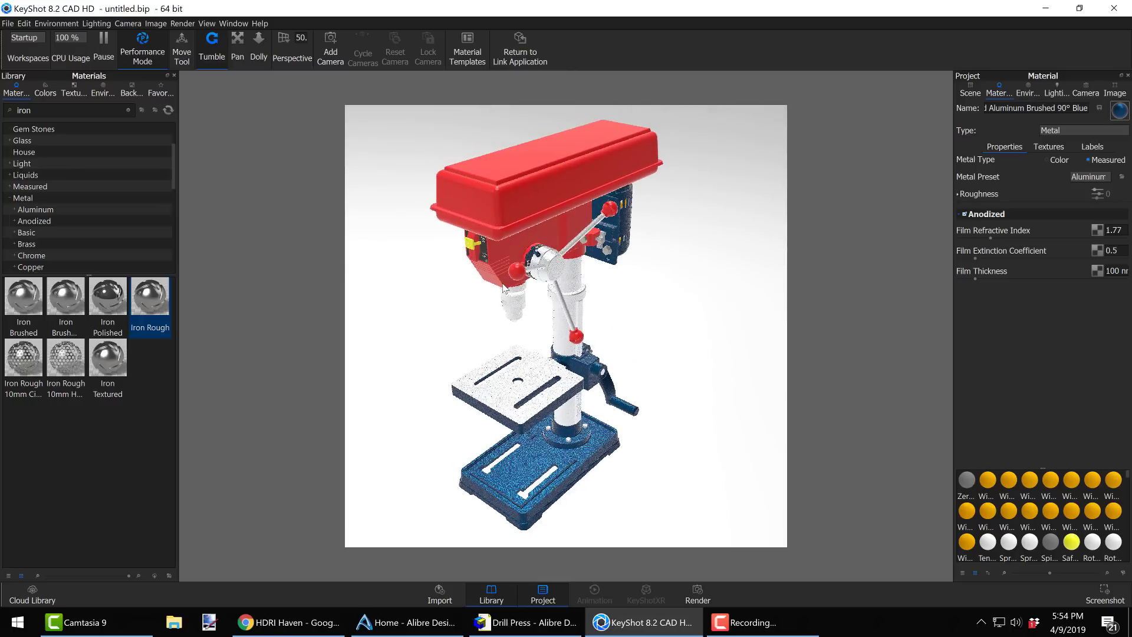
left_click_drag(631, 309, 607, 253)
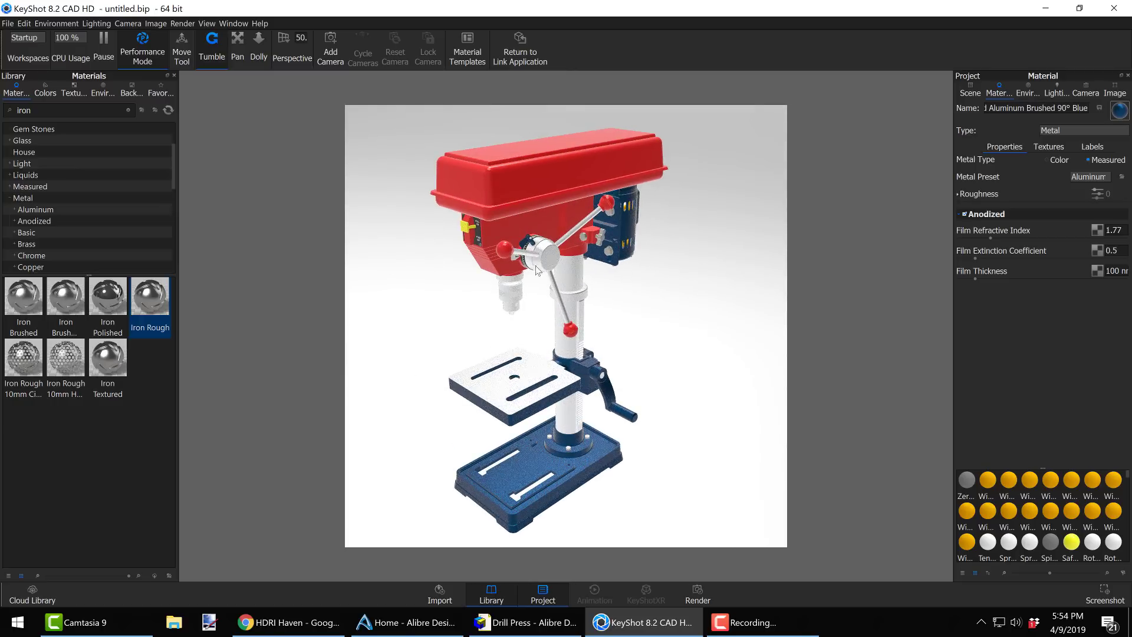
Switch the project lighting to the Basic preset
left_click(1057, 88)
left_click(974, 145)
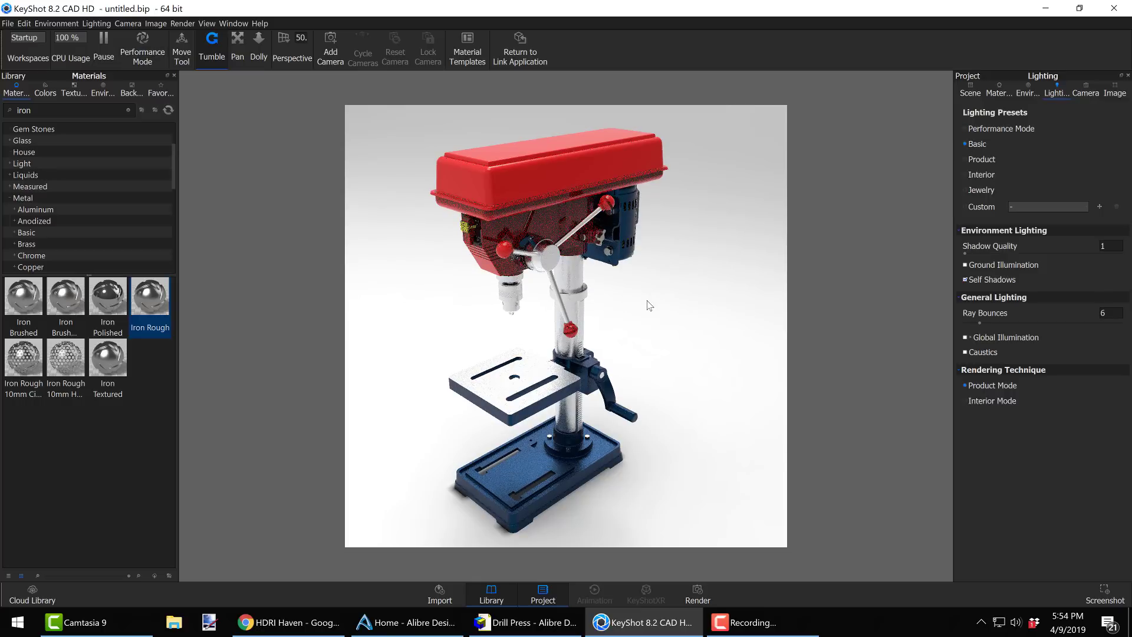
mouse_move(648, 308)
left_mouse_down()
mouse_move(667, 288)
mouse_move(673, 306)
mouse_move(649, 299)
left_mouse_up()
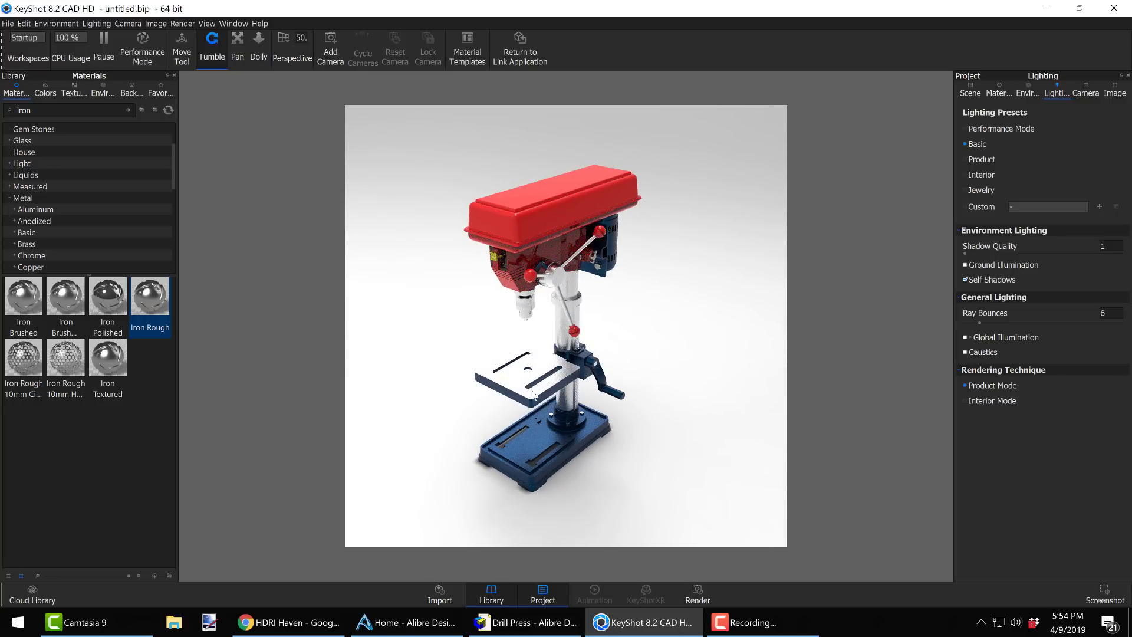
Apply the 3 Panels Tilted 4K studio environment to the scene
left_click(104, 92)
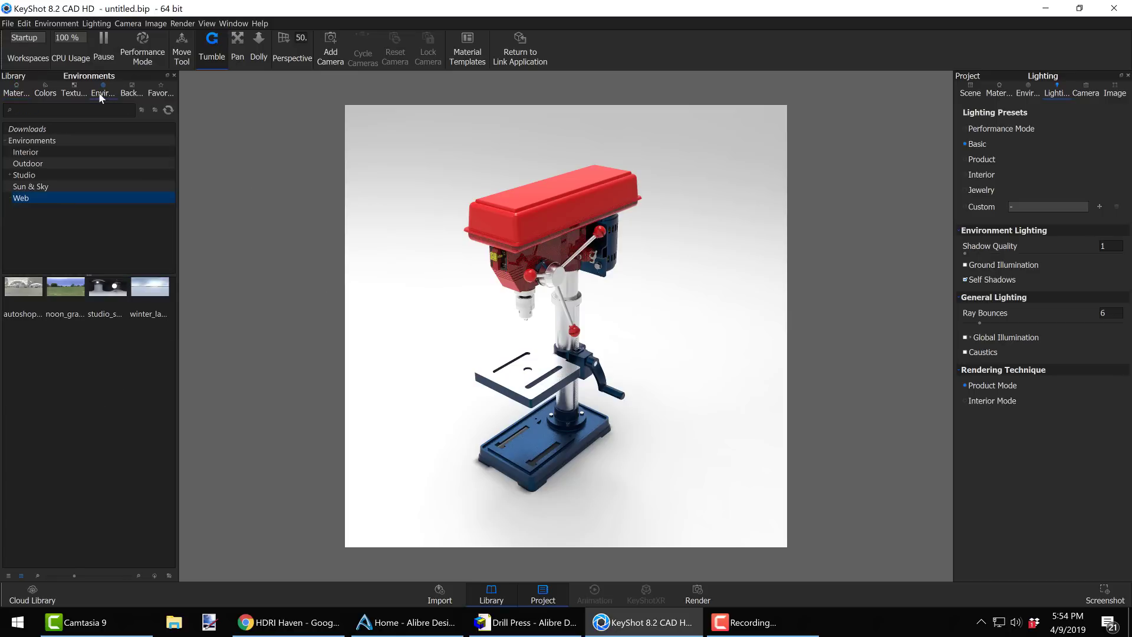
left_click(38, 152)
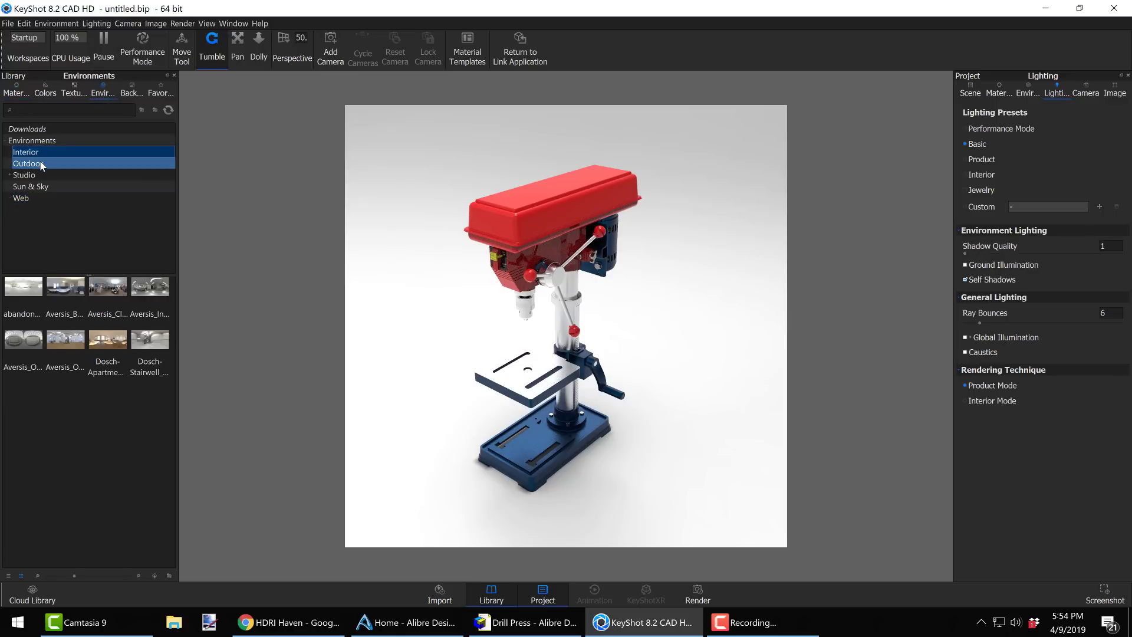
left_click(41, 163)
left_click(43, 174)
left_click(45, 186)
left_click(43, 175)
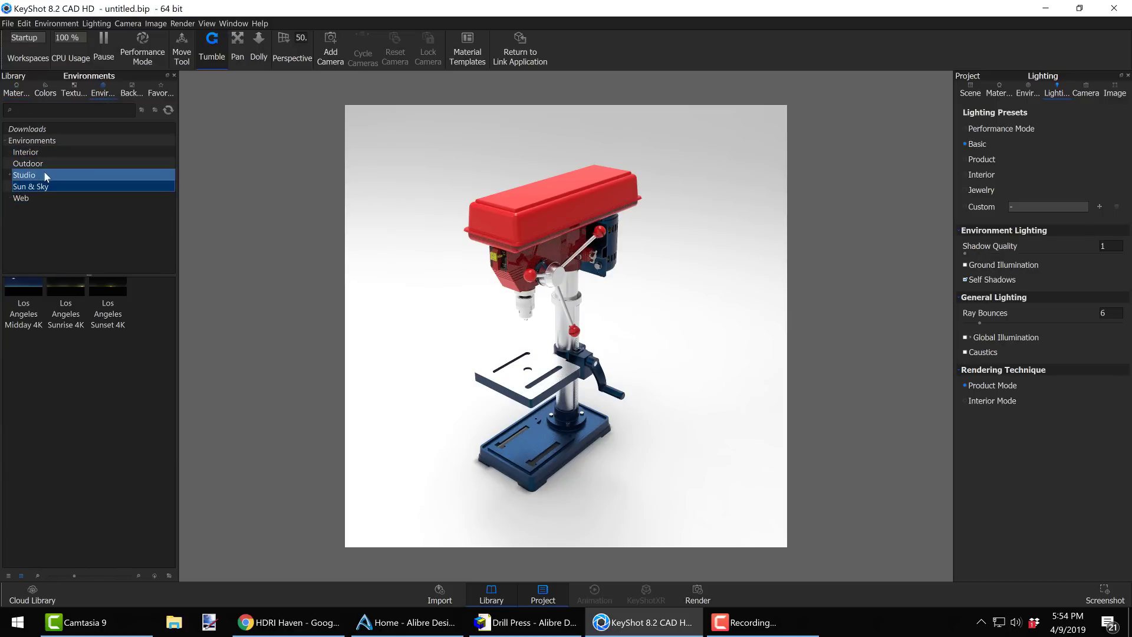
left_click_drag(149, 287, 411, 296)
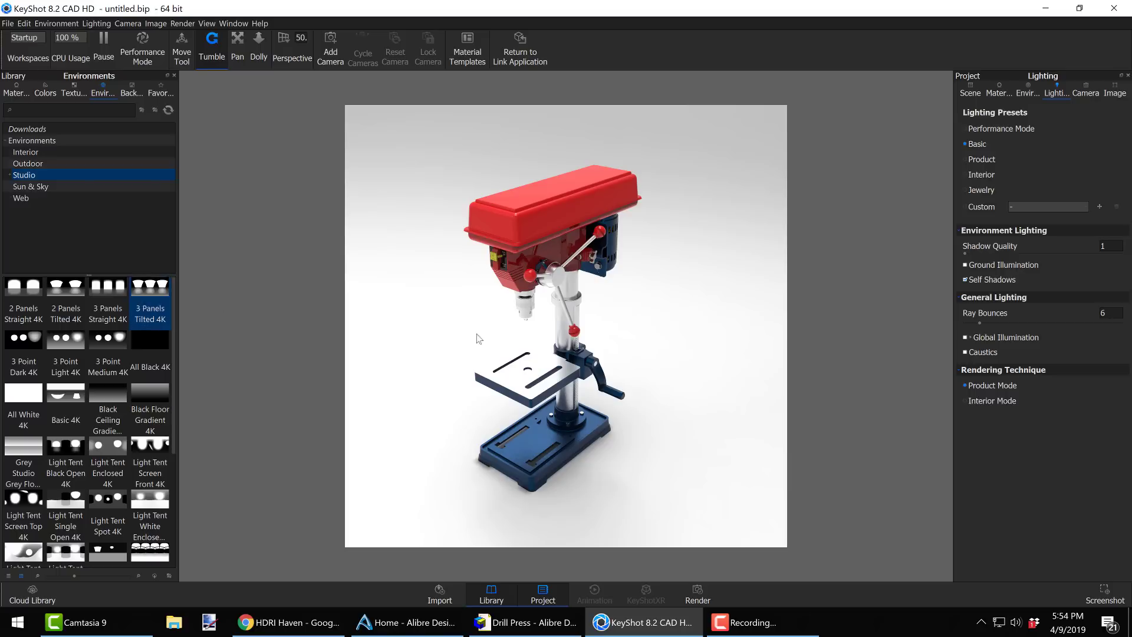
left_click_drag(475, 334, 555, 190)
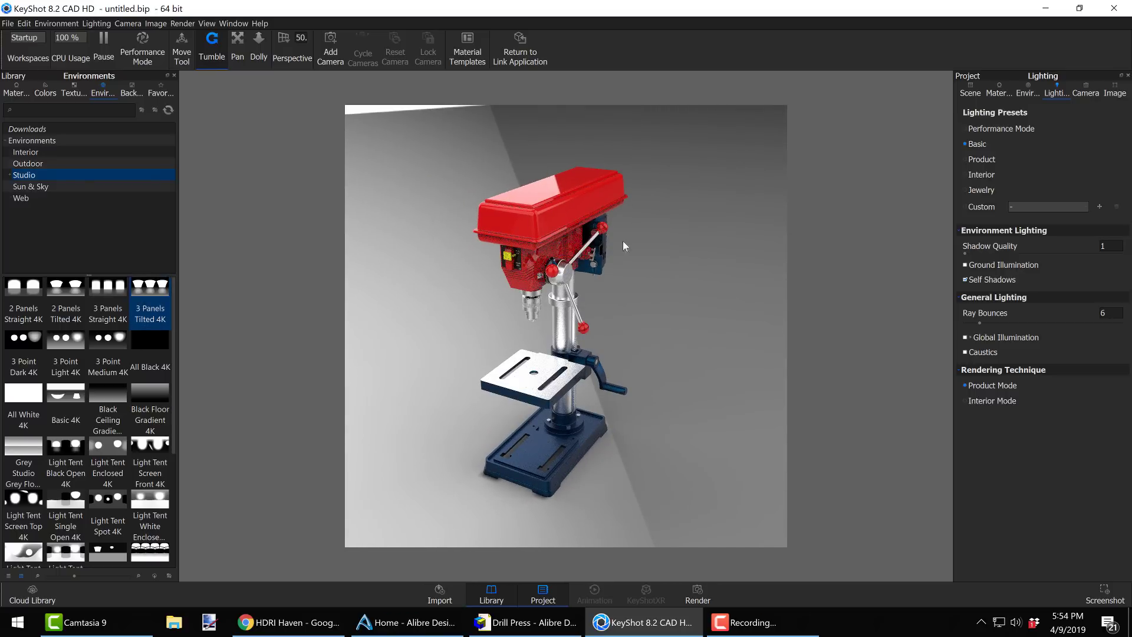
left_click_drag(621, 267, 631, 236)
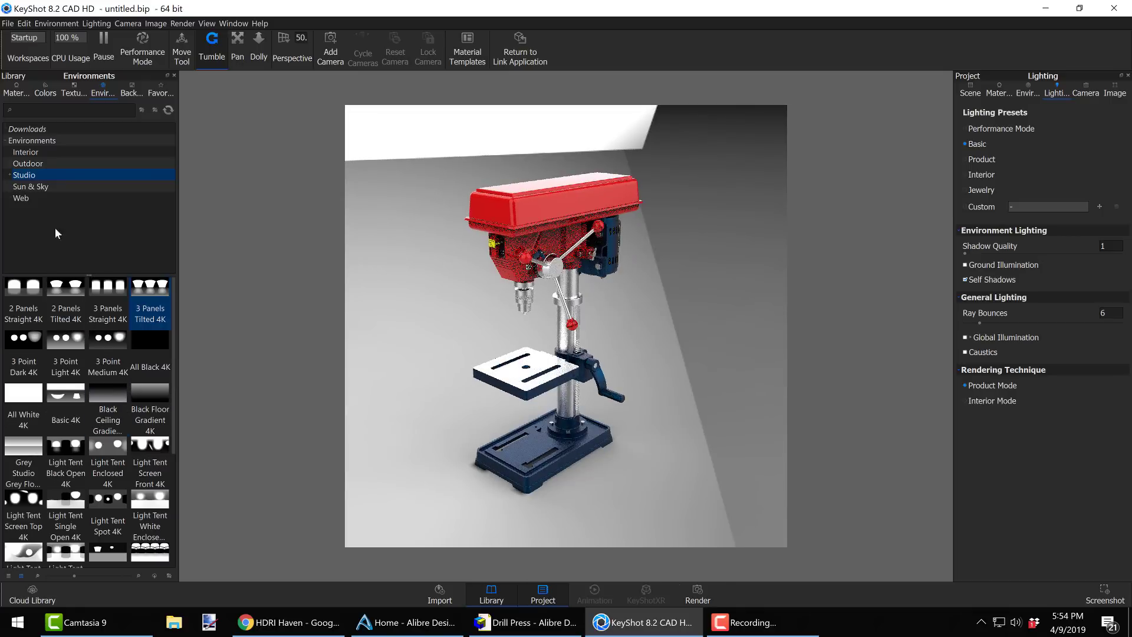
Place the scene in an outdoor paved-courtyard environment and pause rendering
left_click(36, 165)
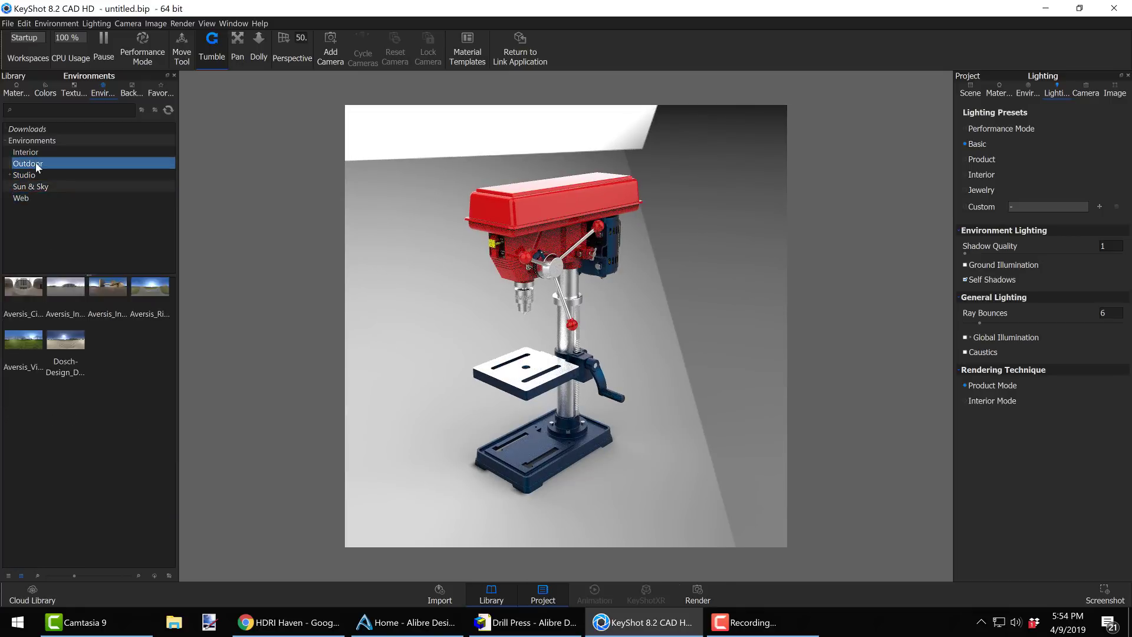
left_click_drag(66, 287, 580, 317)
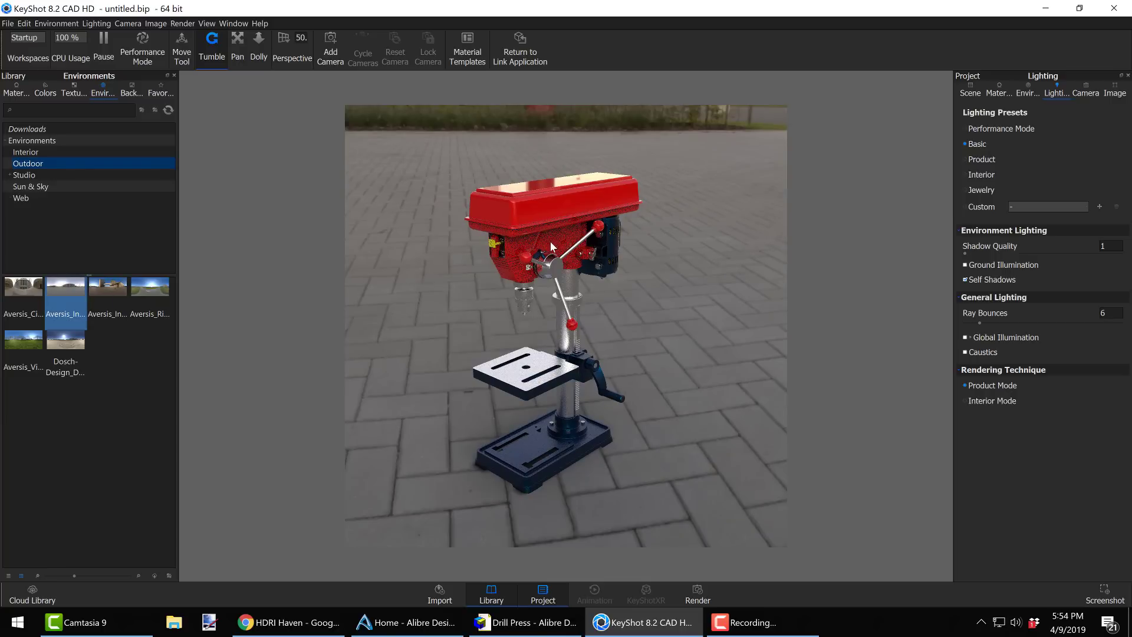
key("shift+p")
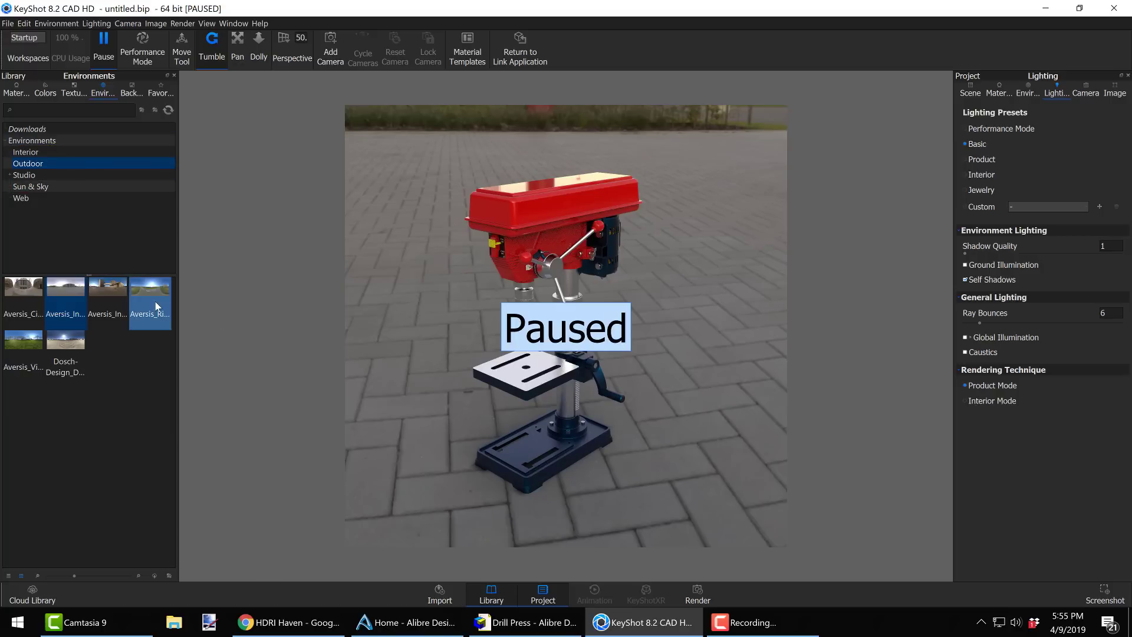
Switch to the HDRI Haven website and open its HDRIs catalogue
left_click(289, 622)
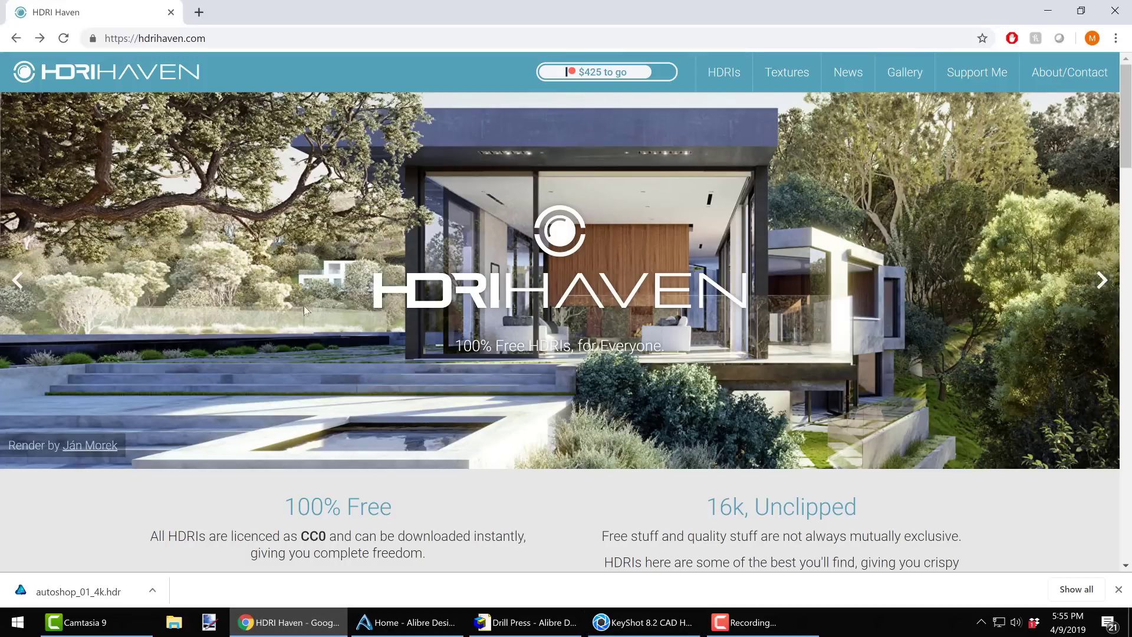
left_click_drag(139, 39, 212, 38)
left_click(240, 38)
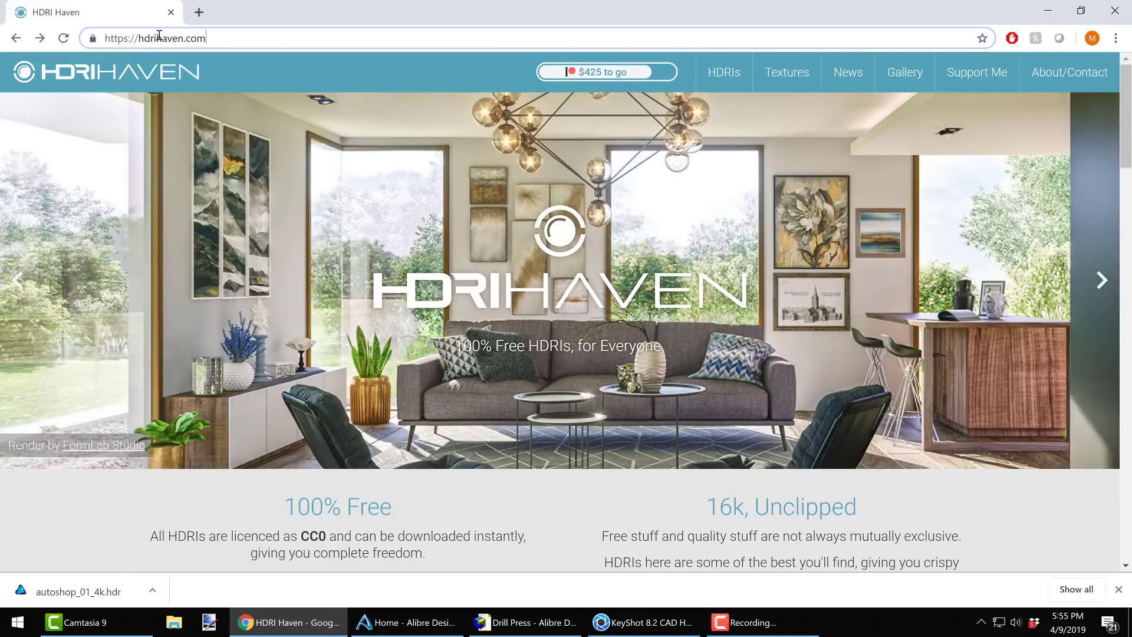
scroll(442, 126, "down", 4)
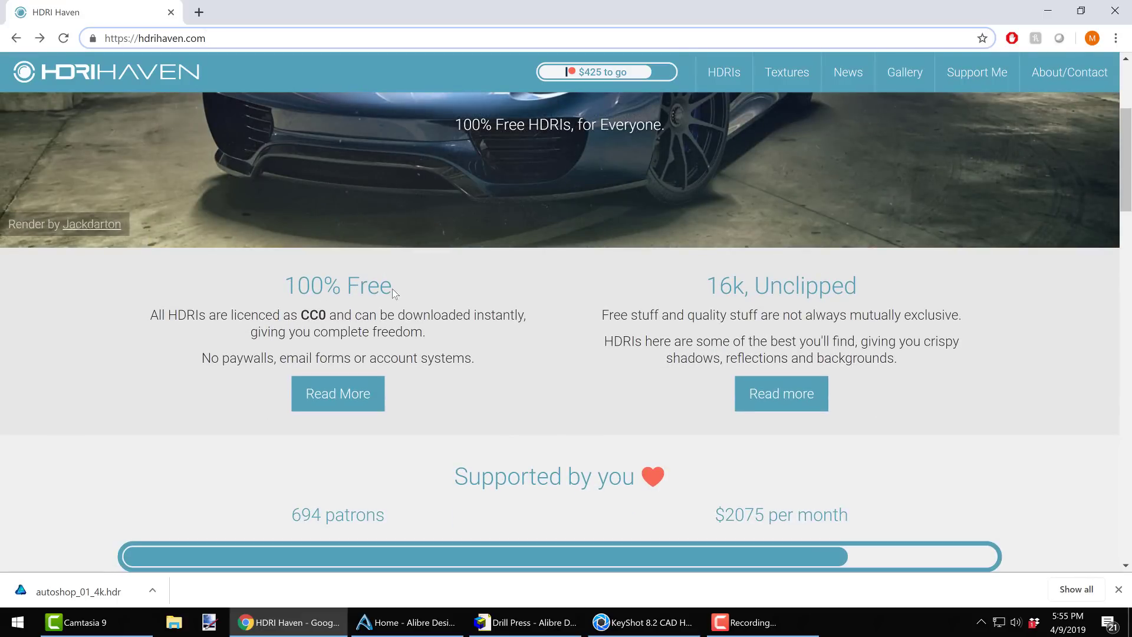
scroll(486, 302, "up", 4)
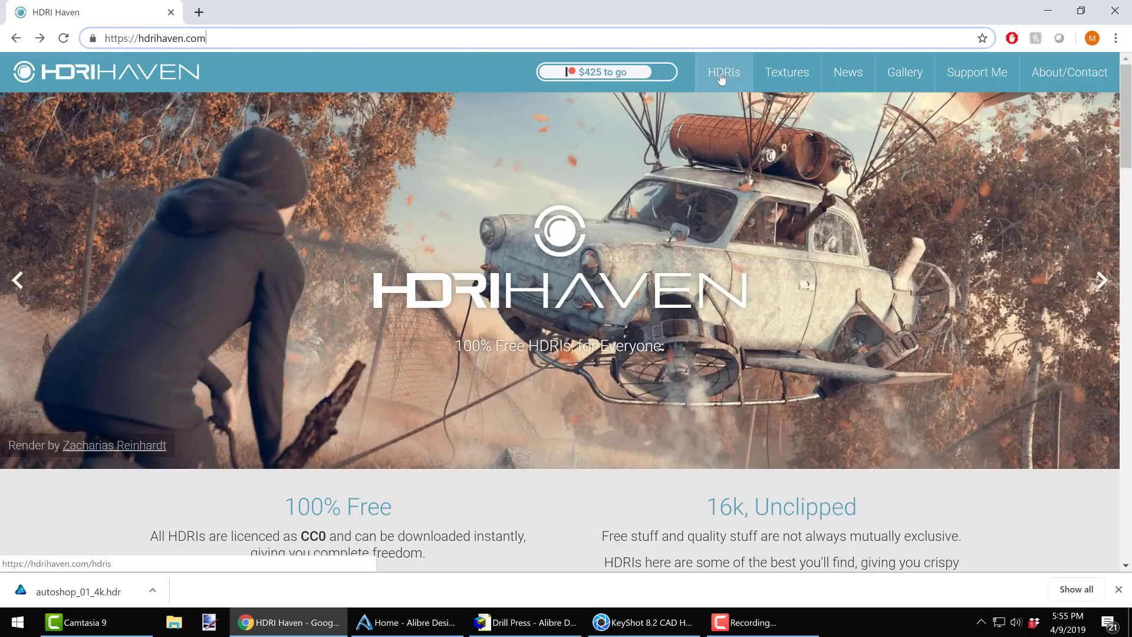
left_click(721, 79)
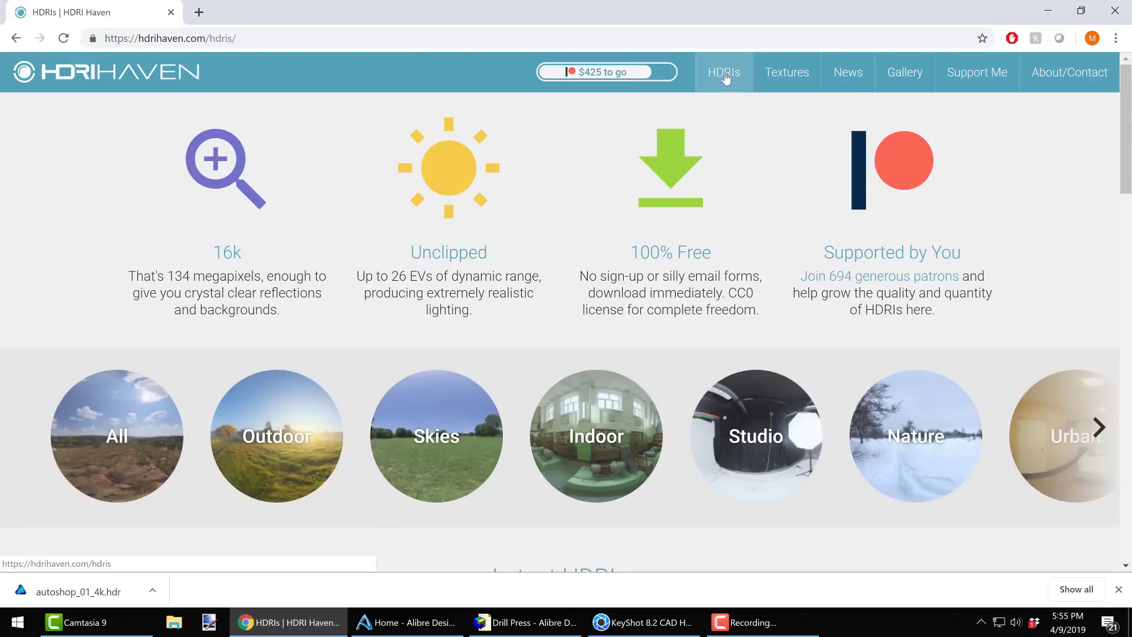
scroll(726, 79, "down", 5)
scroll(541, 246, "up", 2)
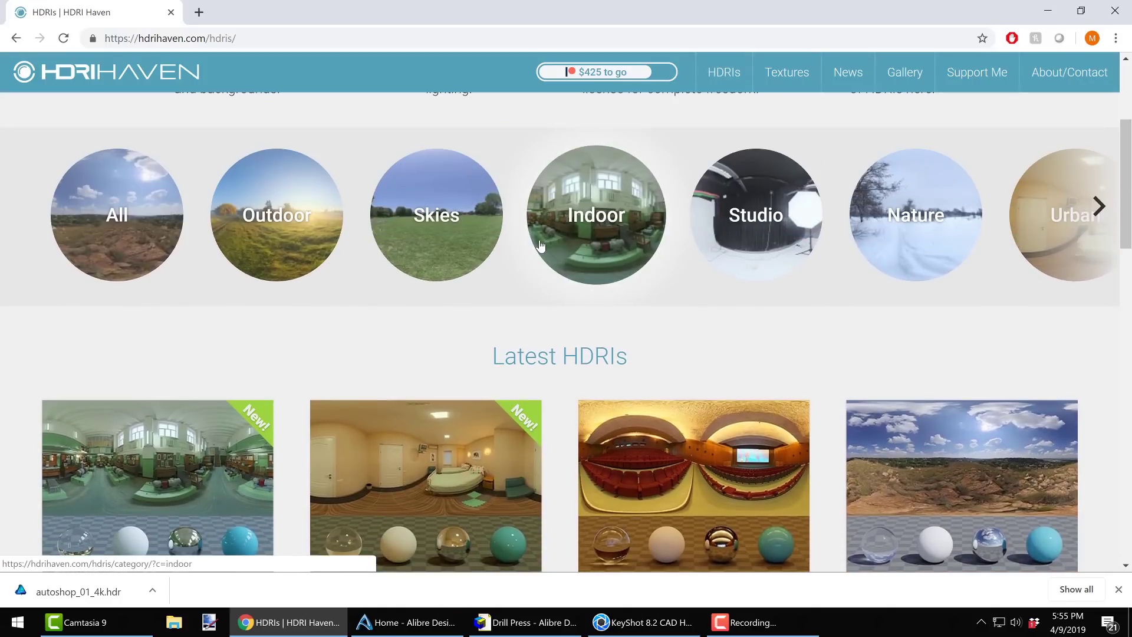
Browse the Indoor category and open Autoshop 01's download sizes
left_click(596, 220)
scroll(497, 262, "down", 5)
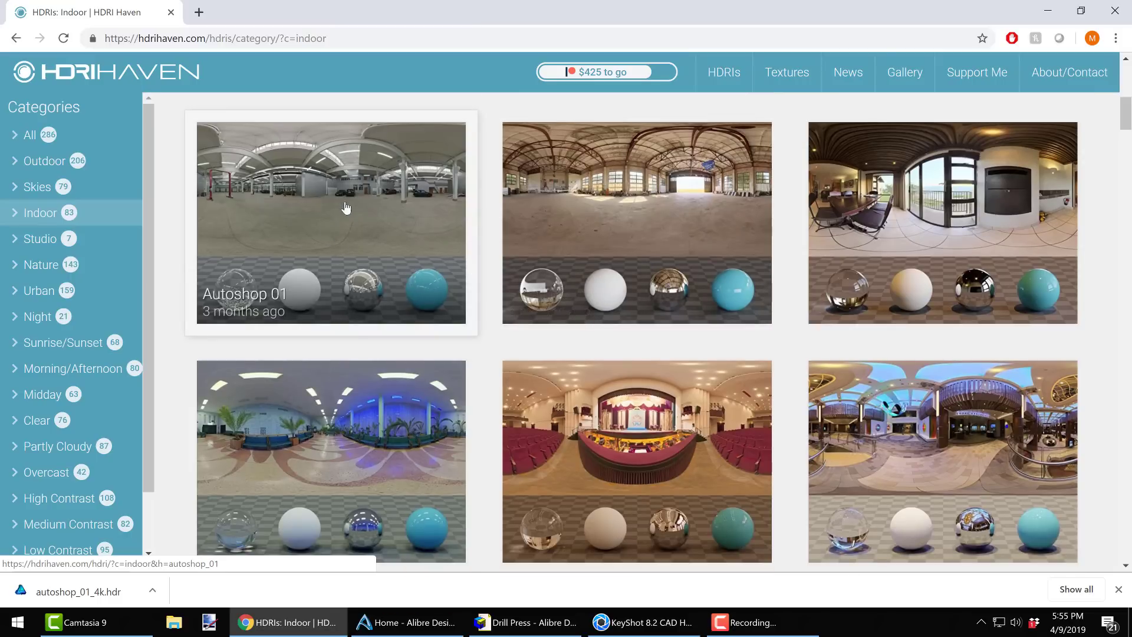
scroll(344, 227, "up", 1)
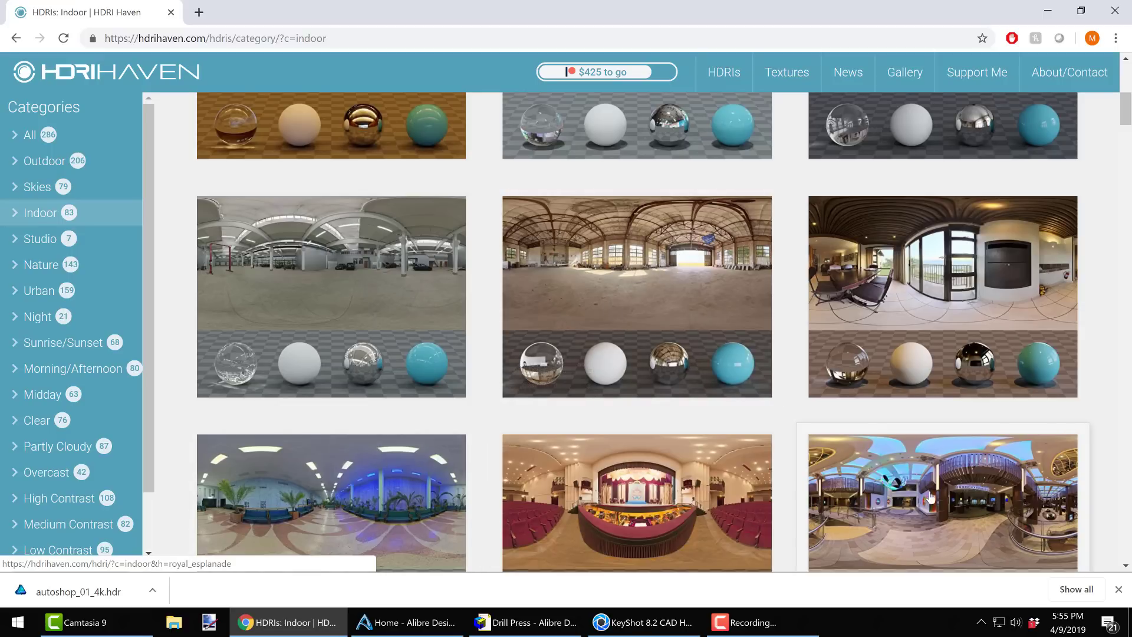
scroll(984, 332, "up", 1)
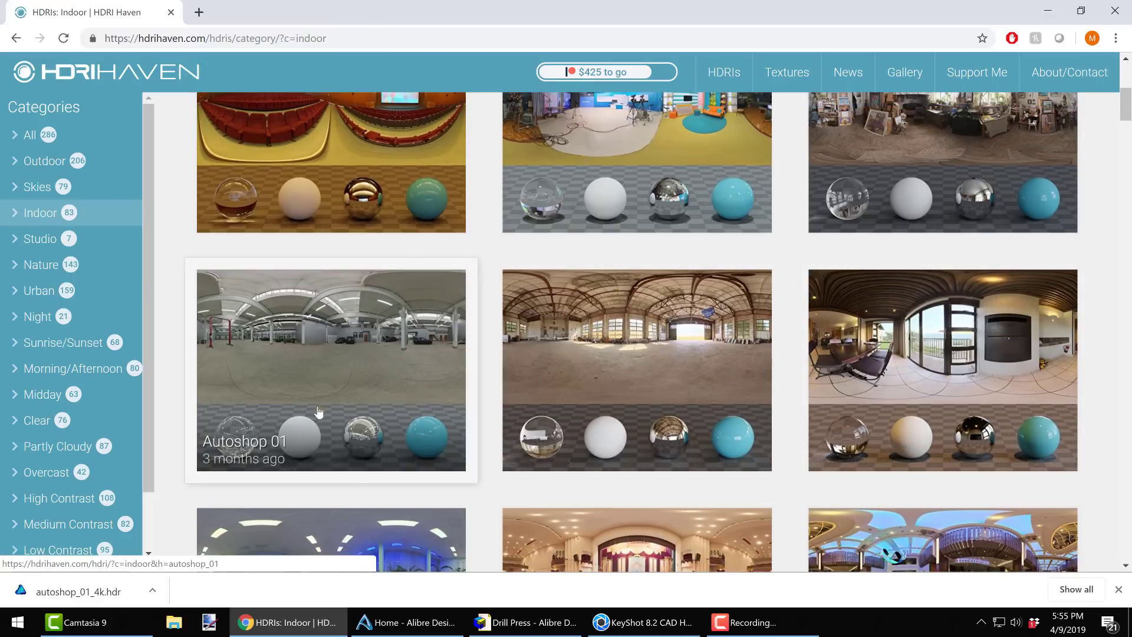
scroll(354, 335, "down", 1)
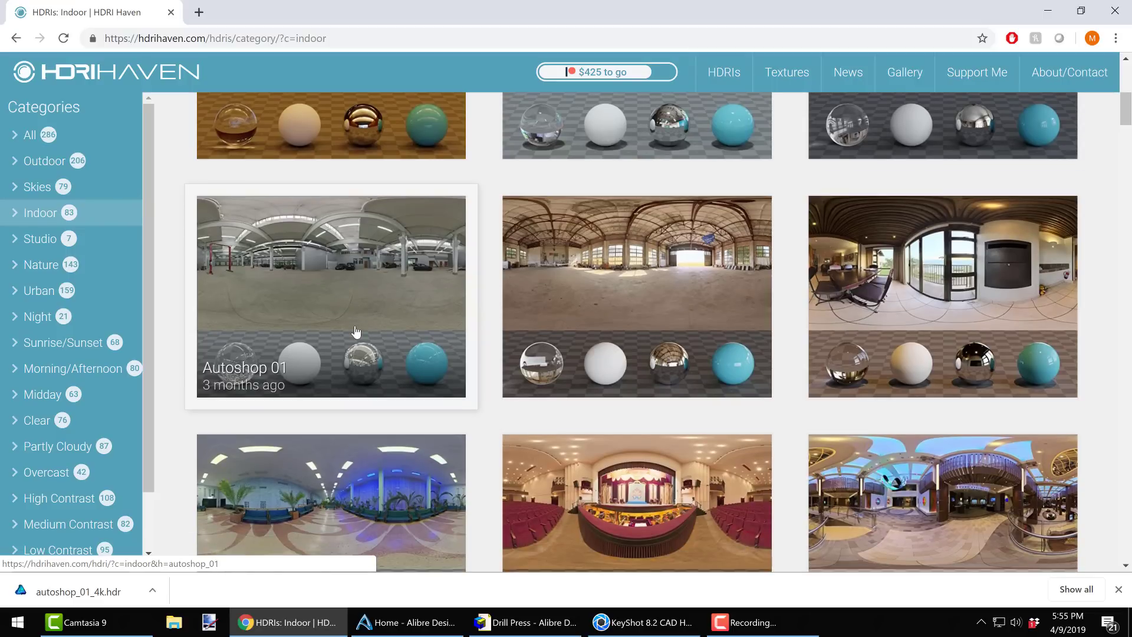
left_click(342, 279)
scroll(483, 249, "down", 5)
scroll(487, 256, "down", 6)
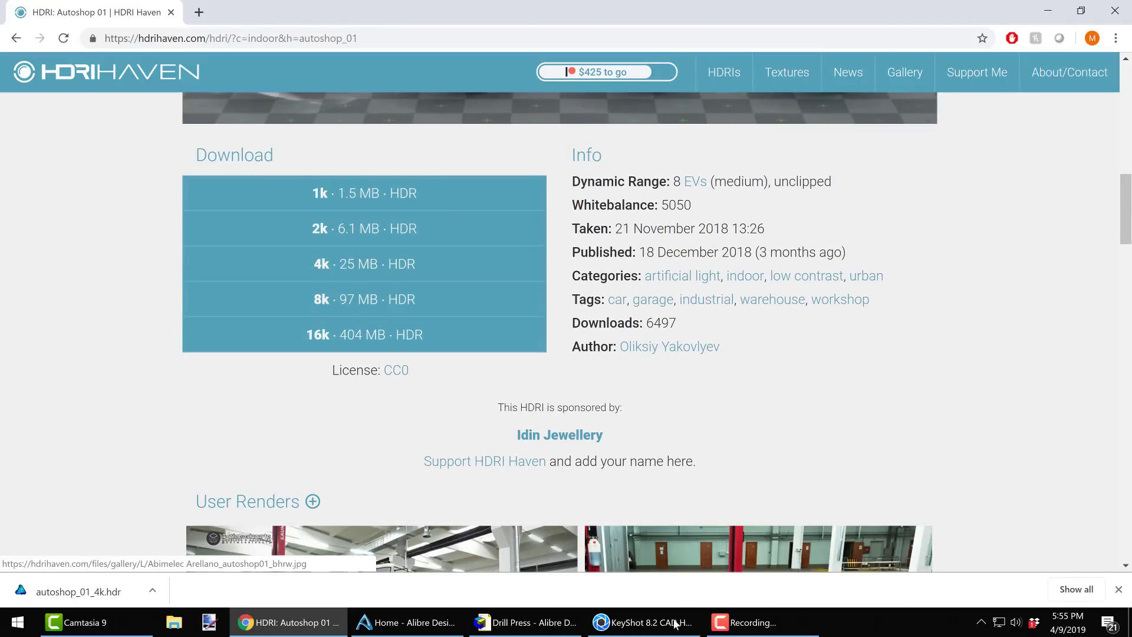
Resume rendering, swap in the third Outdoor environment, and turn the drill press slightly
left_click(643, 622)
left_click(626, 331)
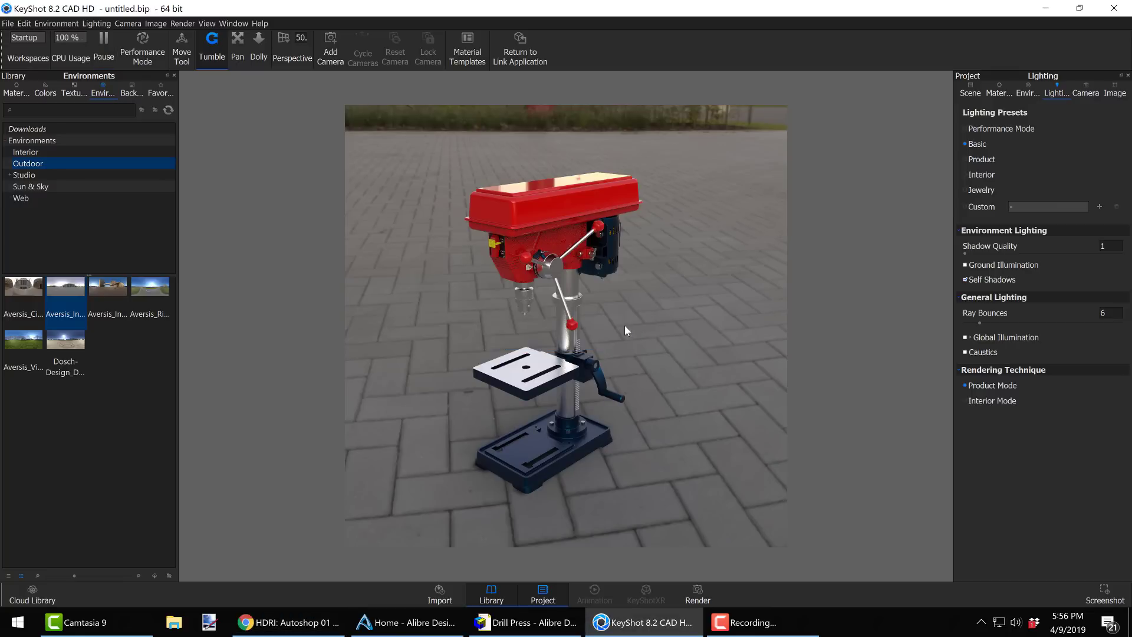
left_click_drag(108, 289, 387, 301)
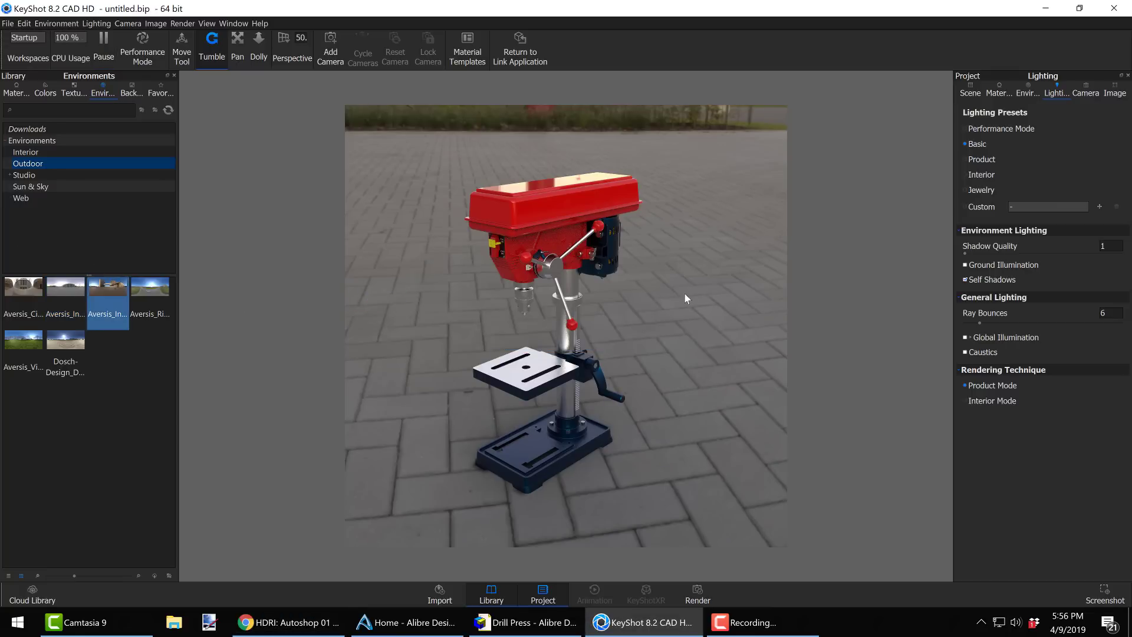
left_click_drag(681, 325, 659, 255)
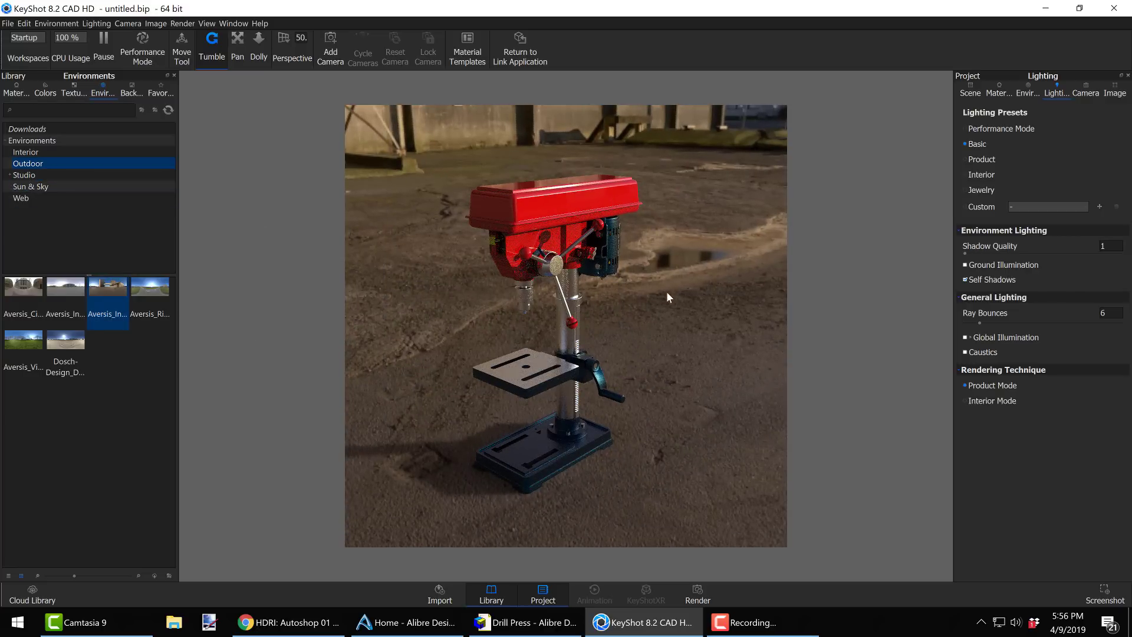
left_click_drag(667, 292, 693, 278)
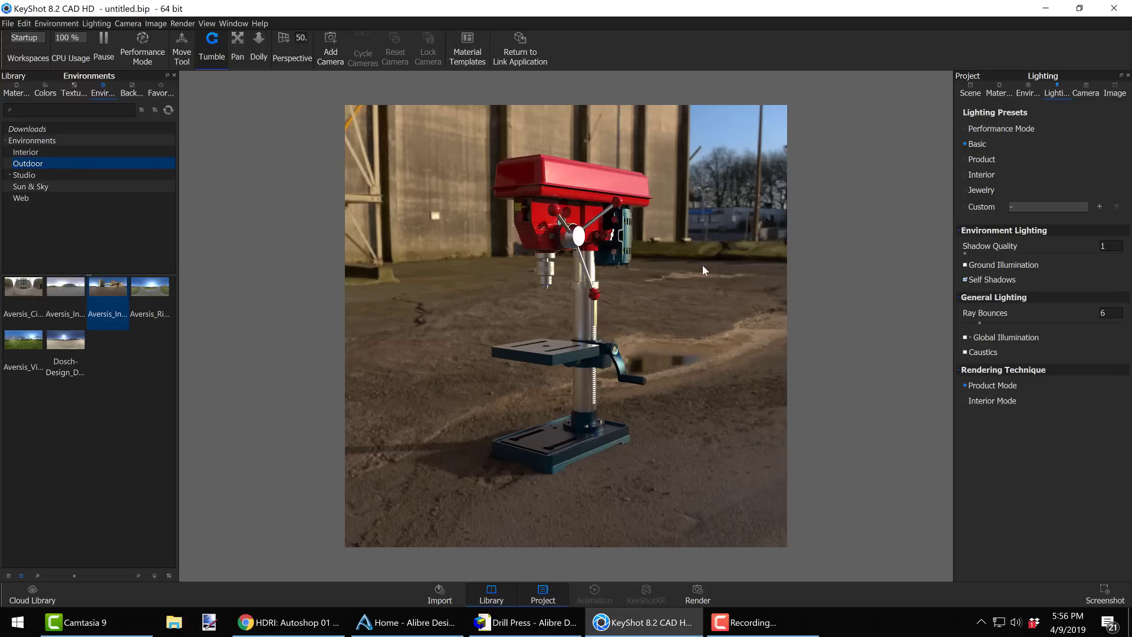
Dismiss the backplate picker and show the HDRI environment as the background
left_click(1029, 91)
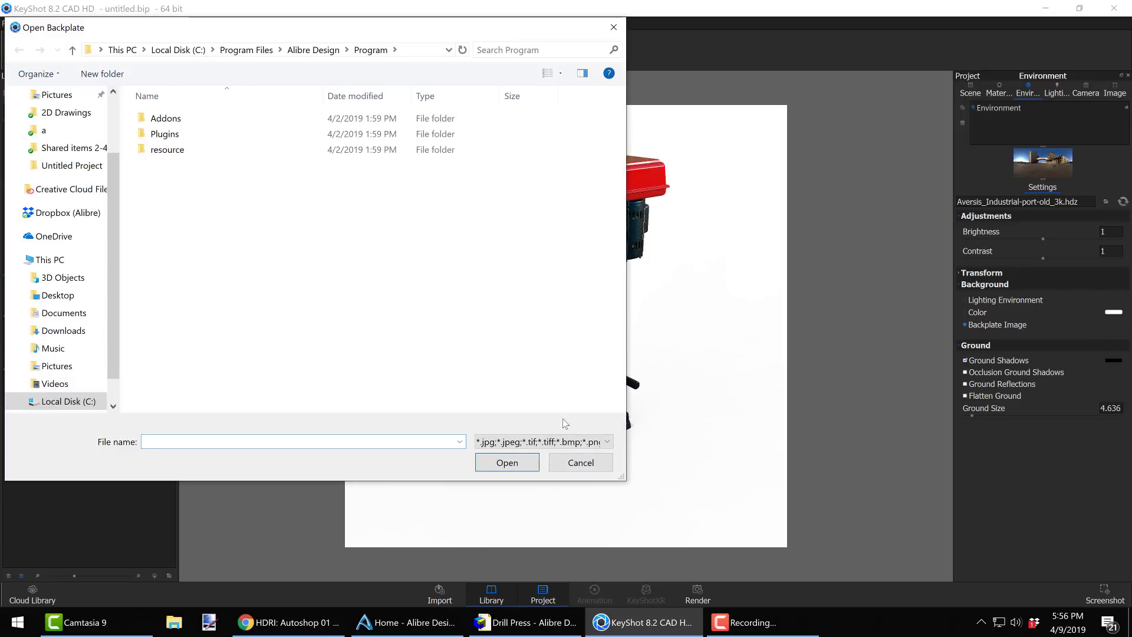
left_click(577, 464)
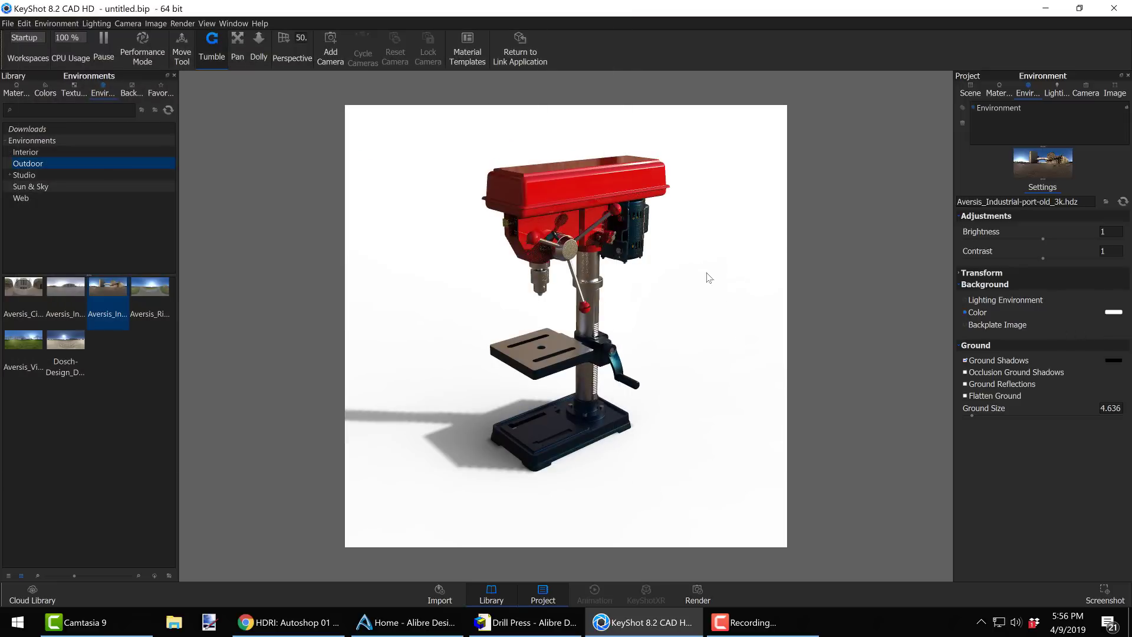
left_click(980, 301)
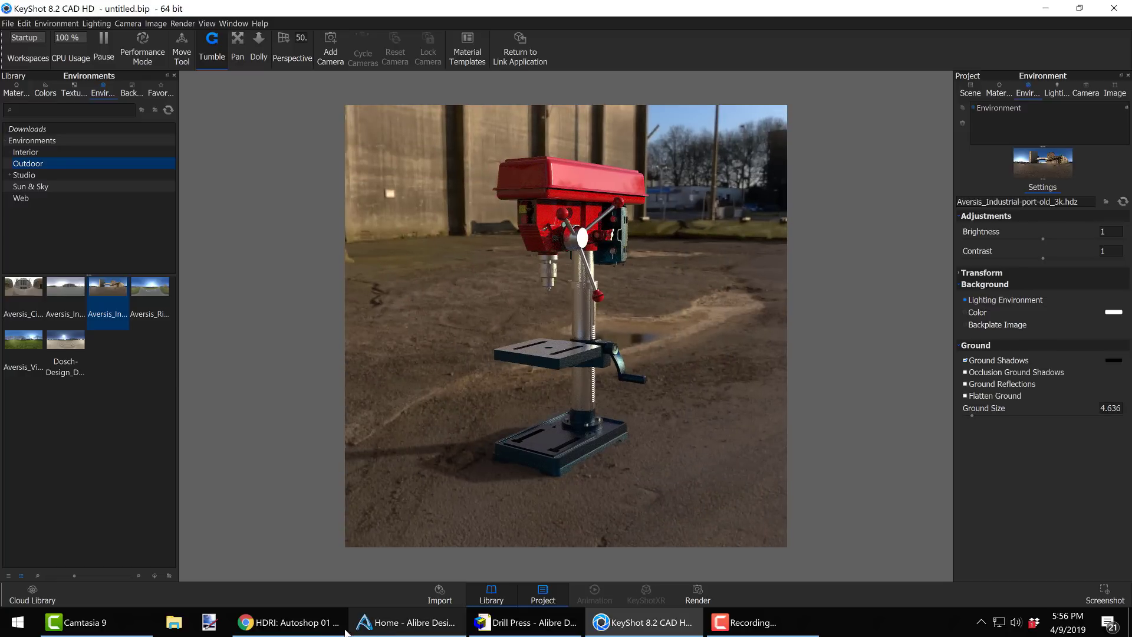
Glance at the HDRI download page, then return and set the background to plain white
left_click(288, 622)
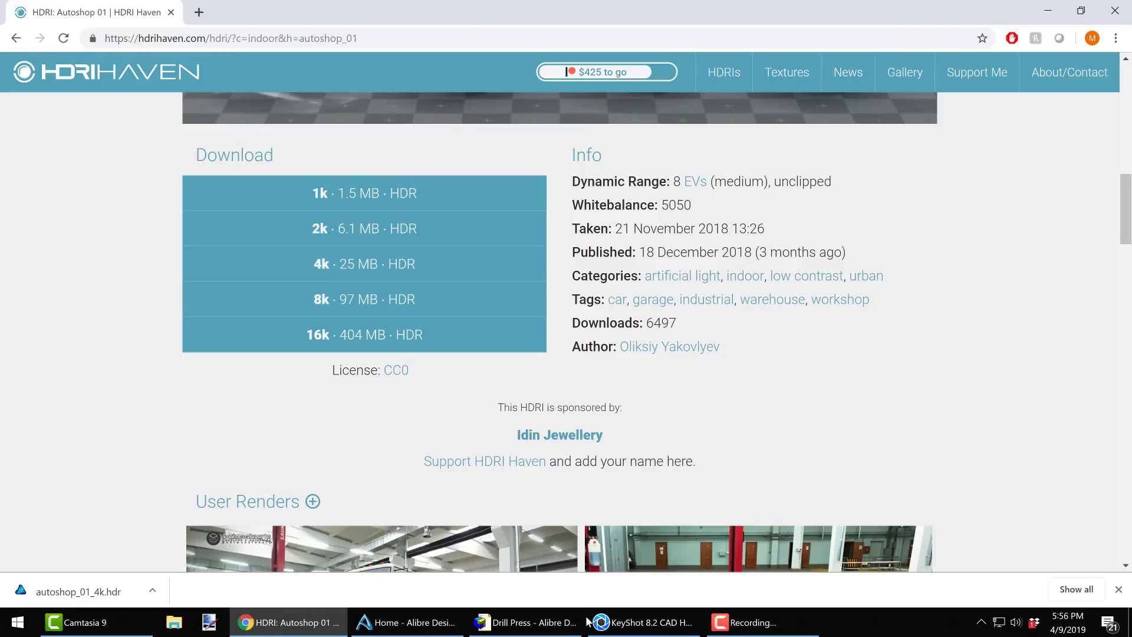
left_click(643, 622)
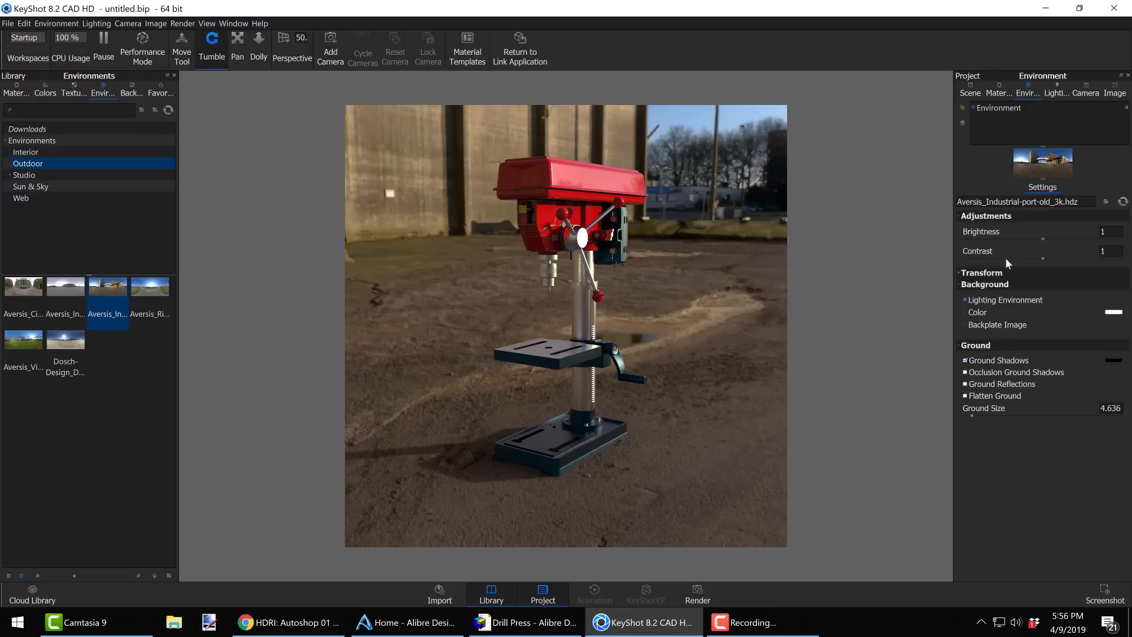
left_click(978, 312)
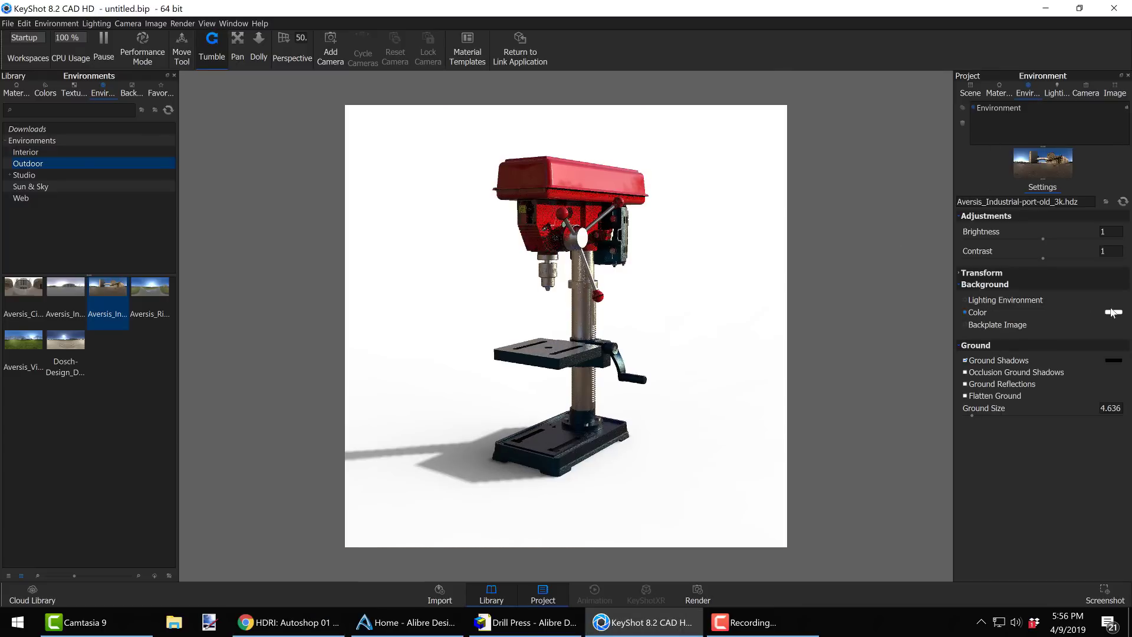
Try the River-road environment, then light with Dosch-Design Dirt-Lot and set KeyShot aside
left_click_drag(462, 316, 413, 309)
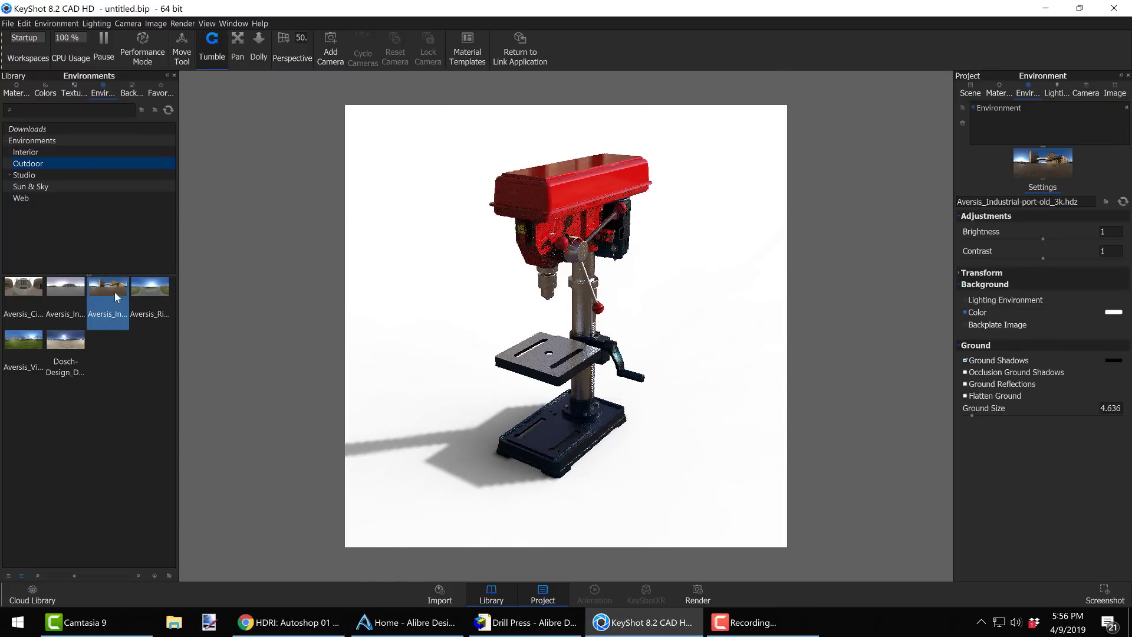
left_click_drag(140, 287, 475, 290)
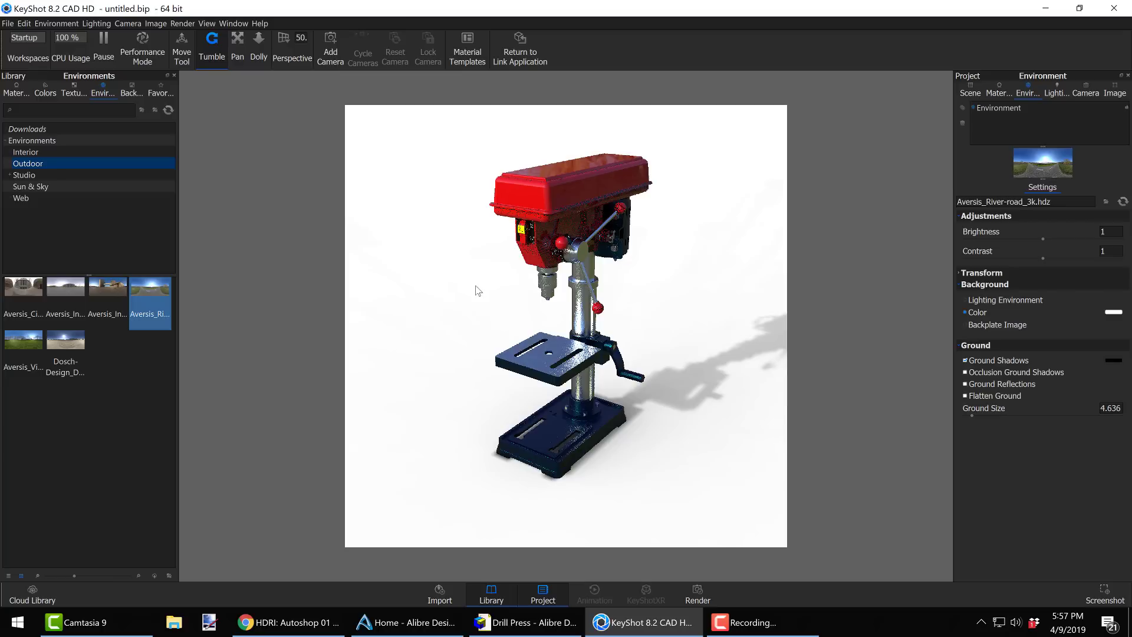
left_click_drag(65, 340, 794, 225)
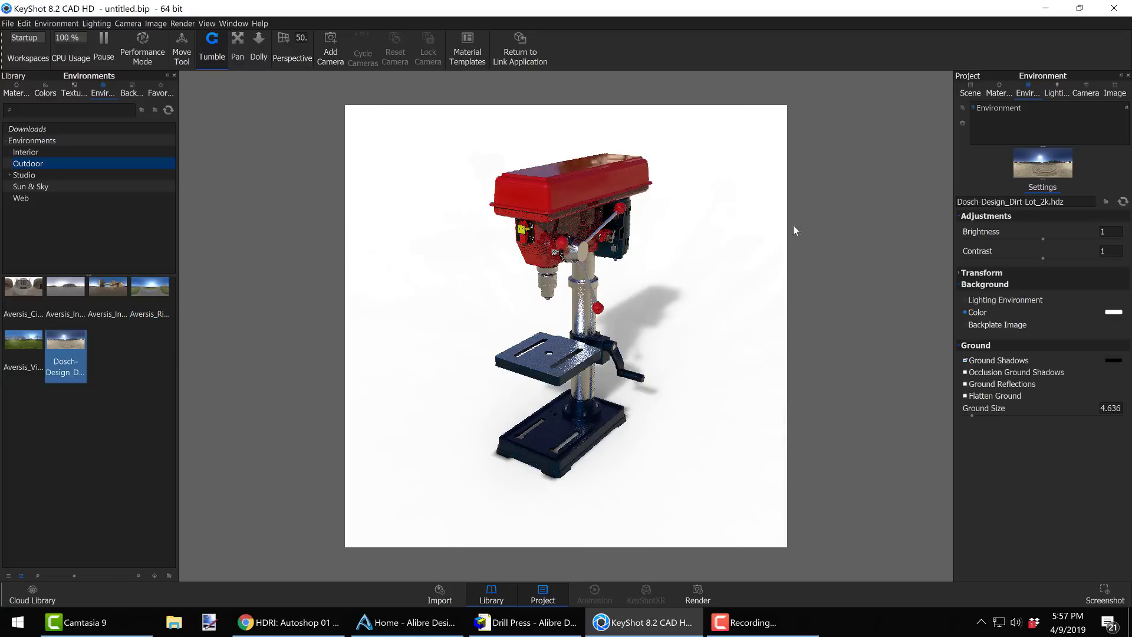
left_click(1046, 9)
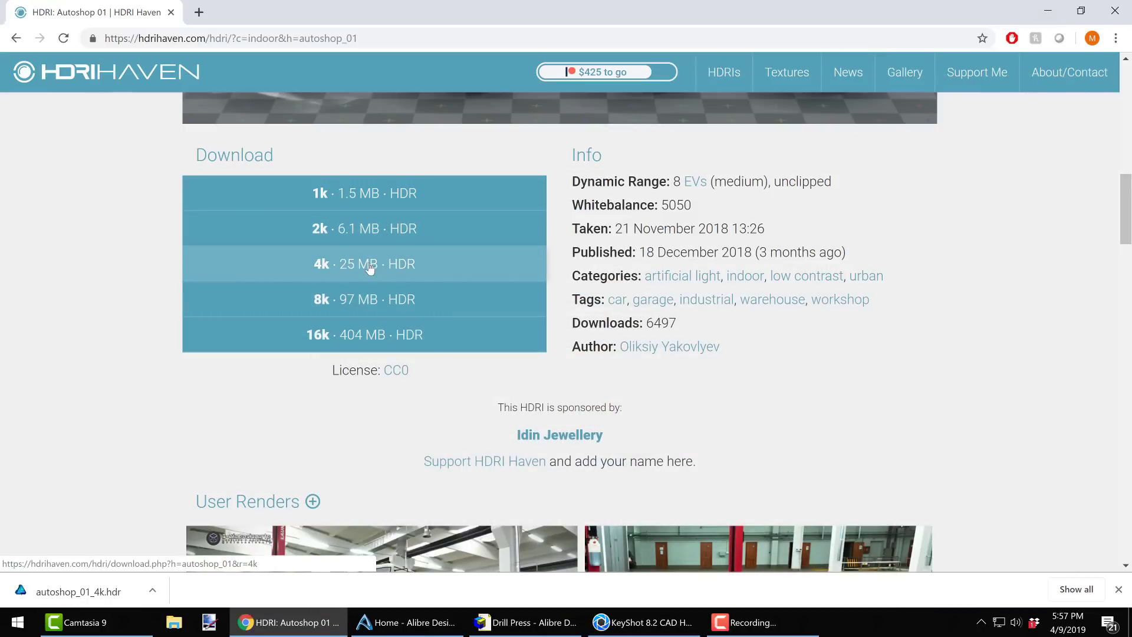
Download the Autoshop 01 HDRI at 4k (25 MB HDR) and minimize the browser
left_click(414, 334)
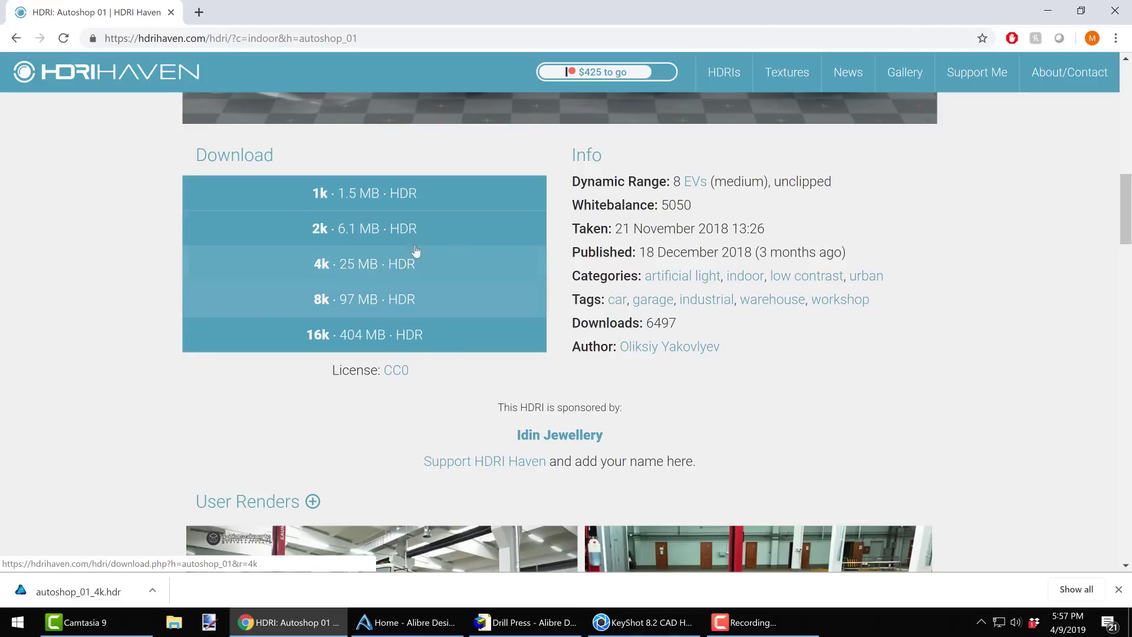
left_click(396, 273)
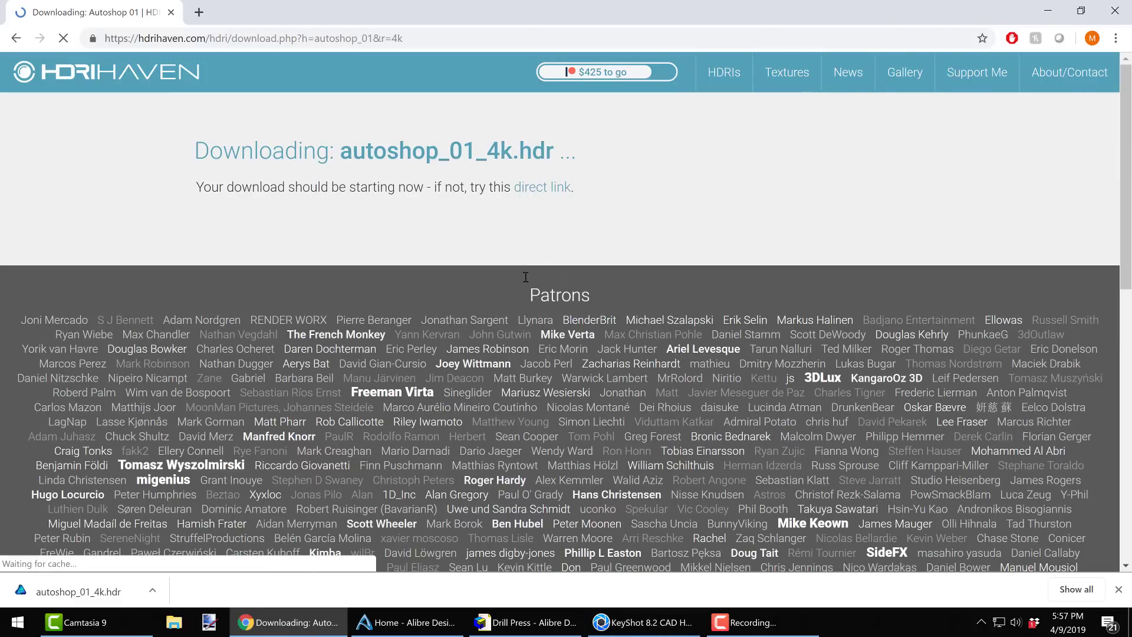
left_click(1044, 11)
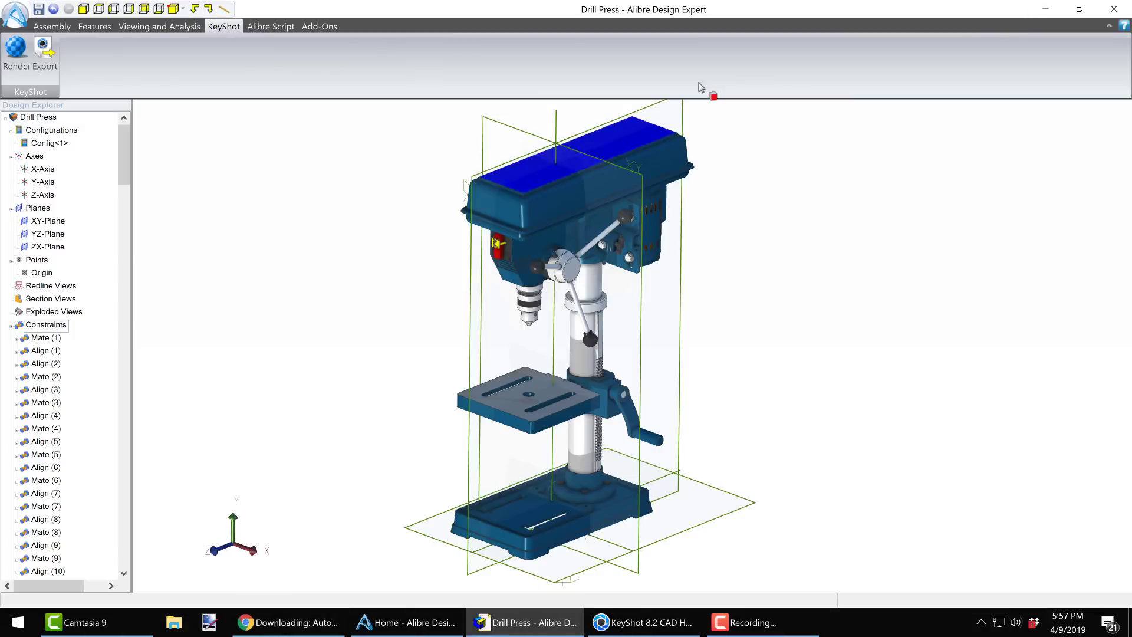
Clear the desktop and bring the KeyShot window back fully on screen
left_click(1036, 15)
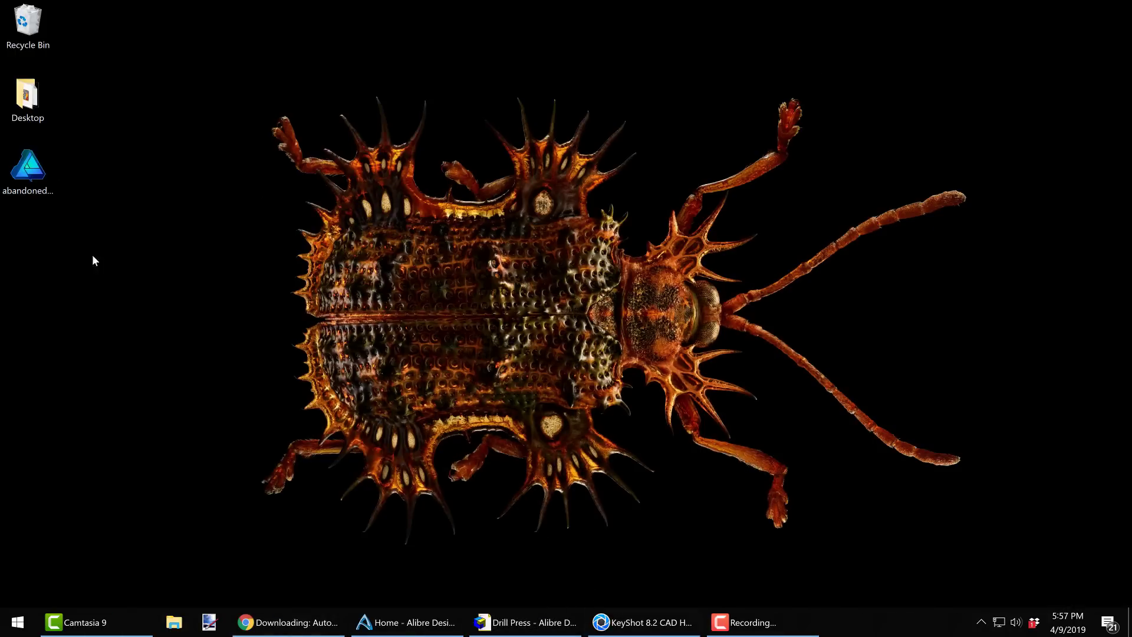
left_click(644, 622)
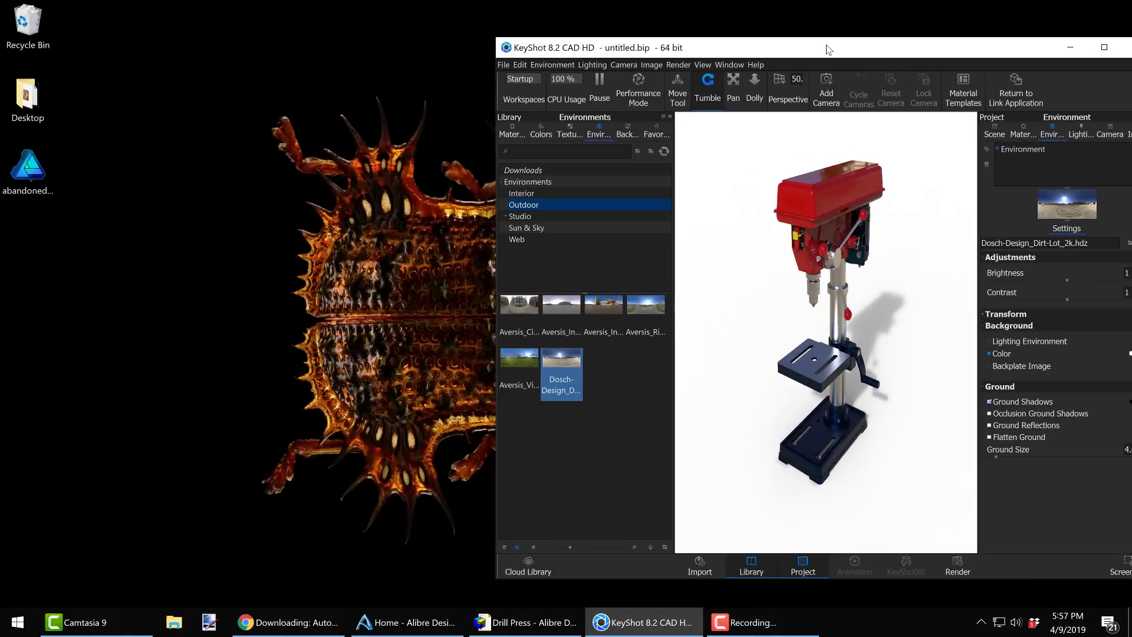
left_click_drag(829, 50, 719, 20)
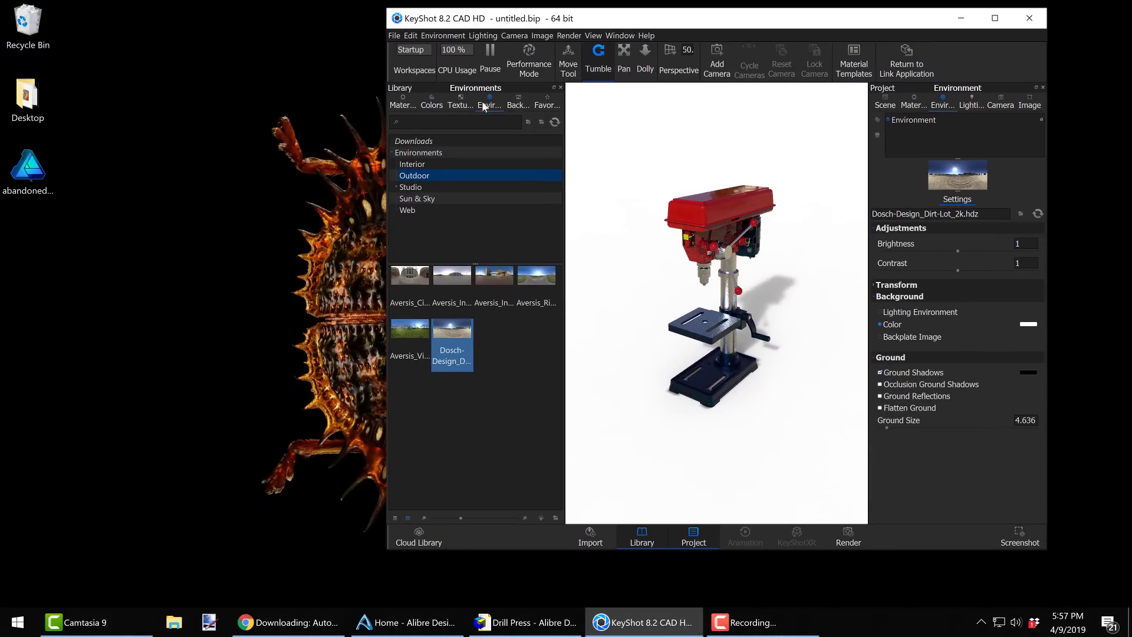
Import abandoned_hall_01_2k.hdr into the environment library, light the scene with it, and maximize KeyShot
left_click_drag(28, 168, 455, 174)
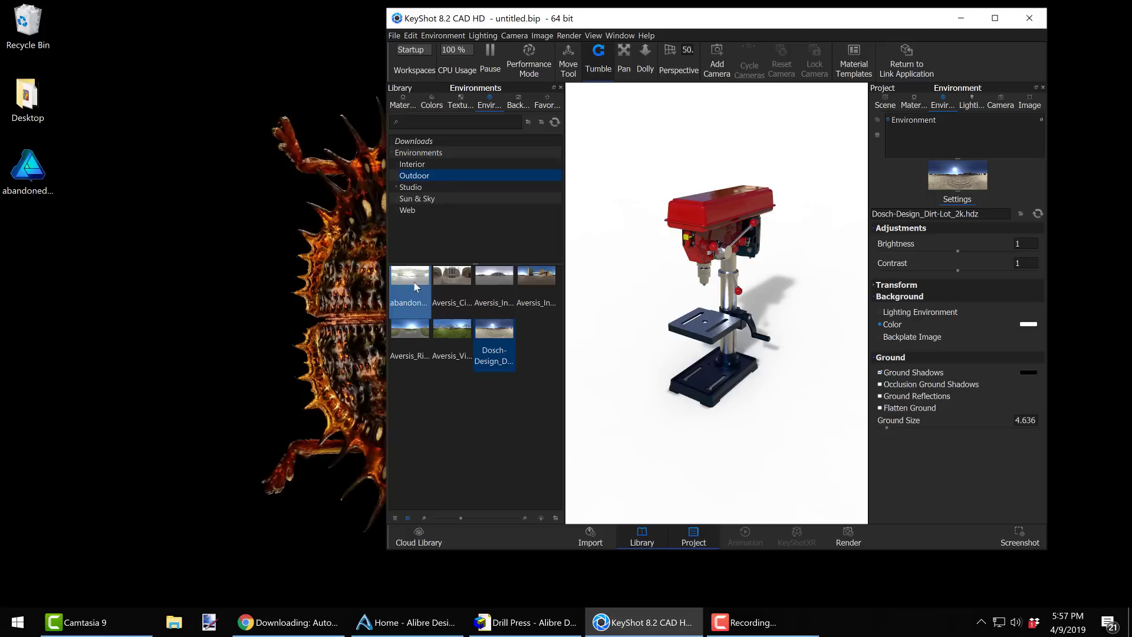
left_click_drag(411, 278, 752, 277)
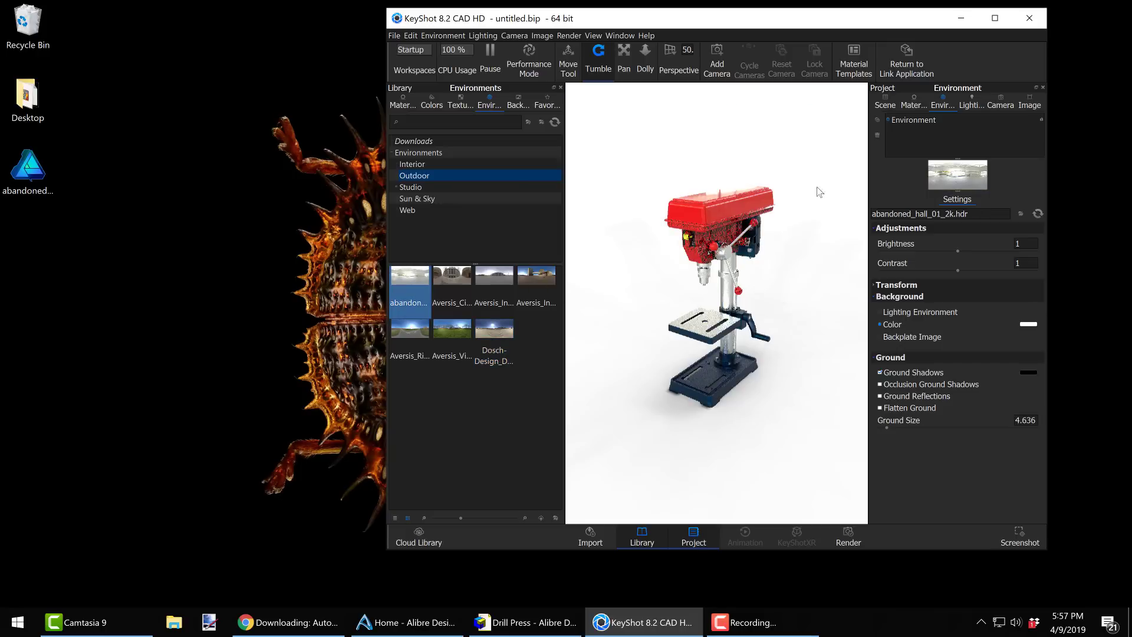
left_click(995, 18)
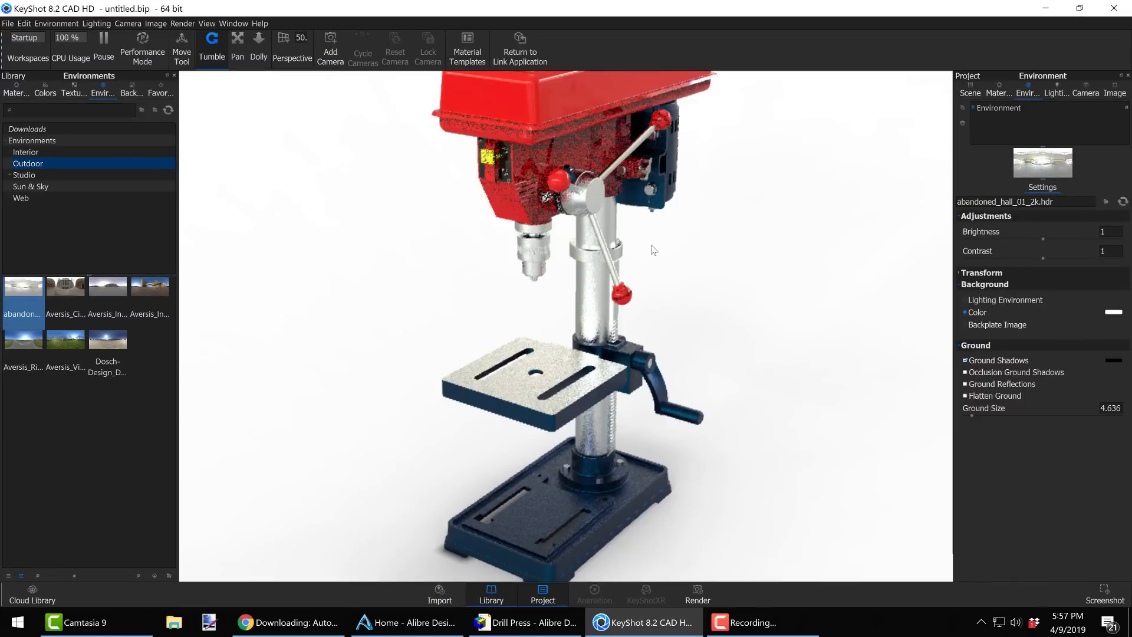
scroll(617, 286, "down", 5)
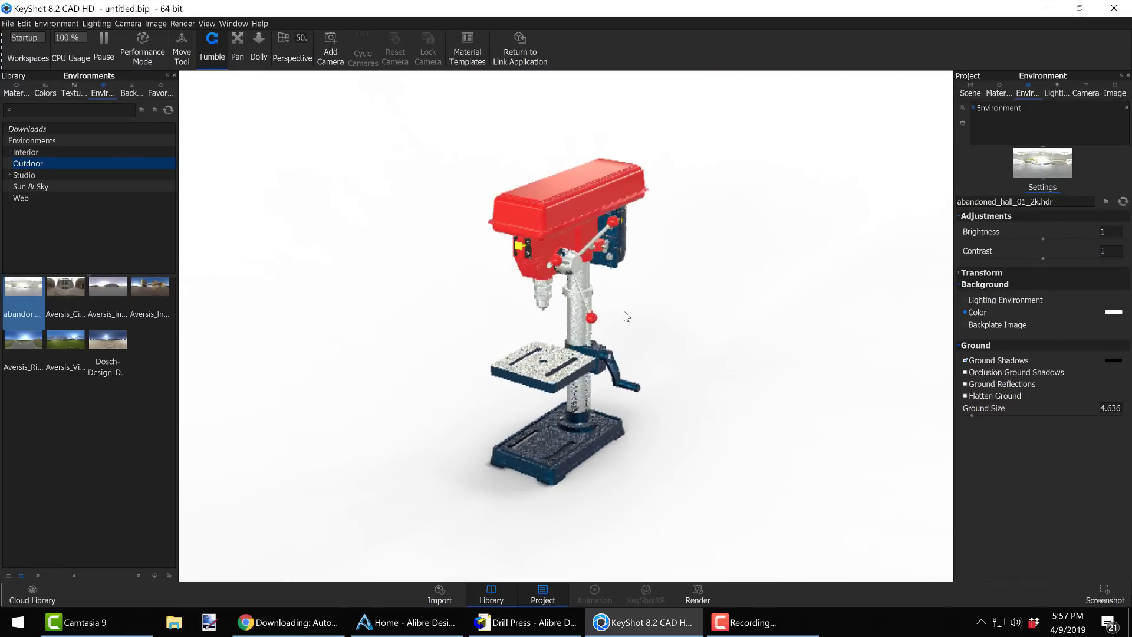
Apply autoshop_01_8k.hdr from the Web environment folder and orbit to a higher oblique view
left_click(38, 199)
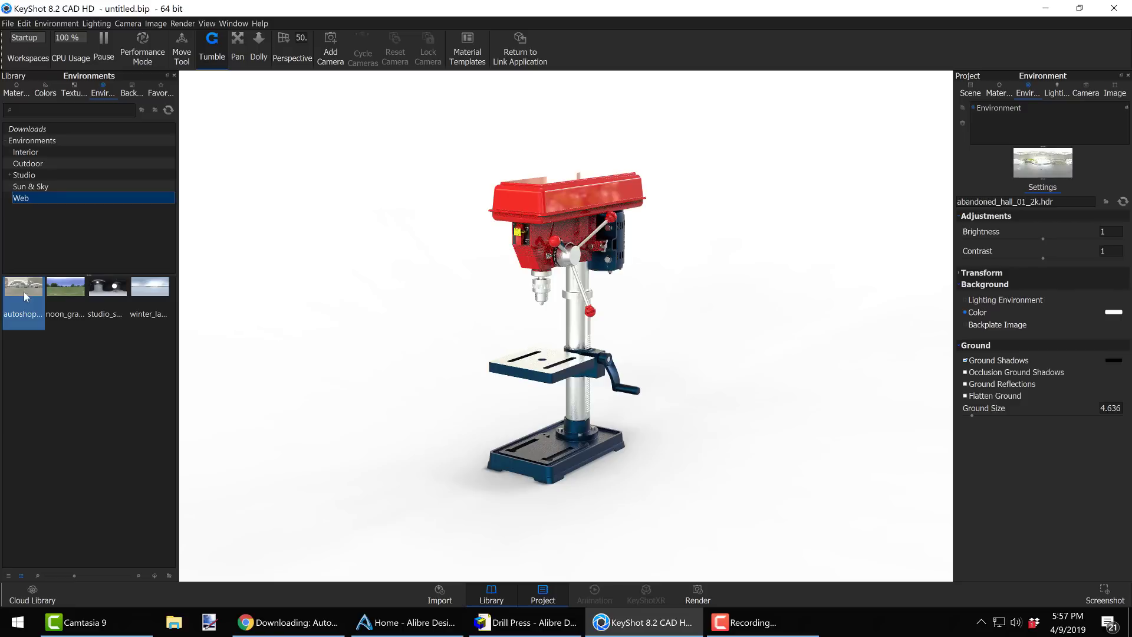
left_click_drag(23, 291, 633, 267)
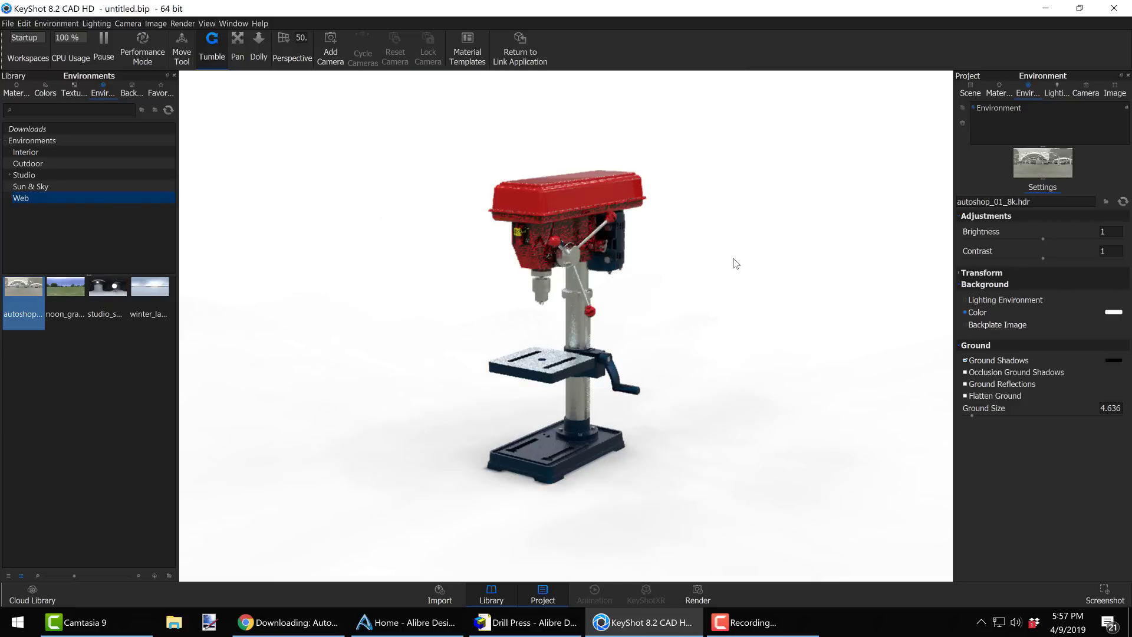
left_click_drag(736, 260, 728, 296)
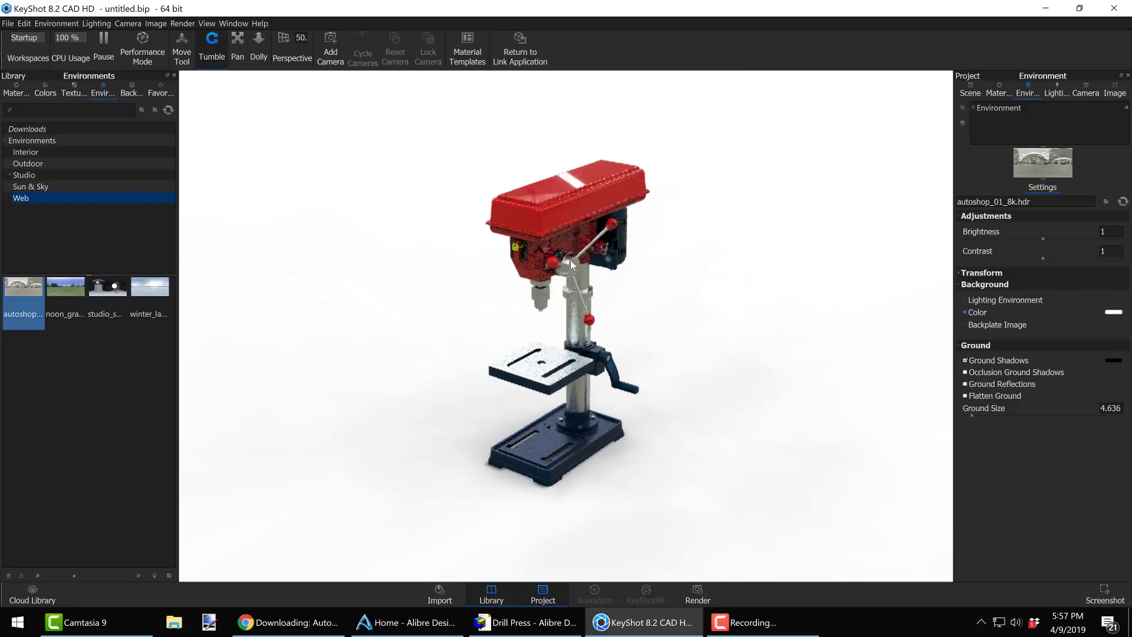
left_click_drag(818, 264, 607, 207)
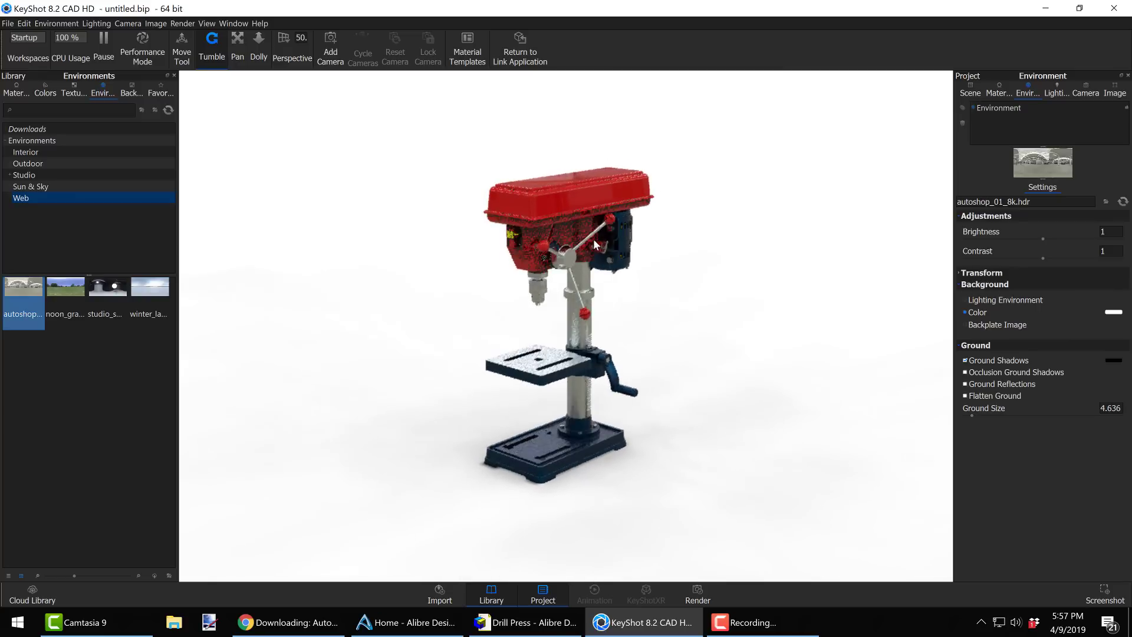
left_click_drag(596, 238, 614, 252)
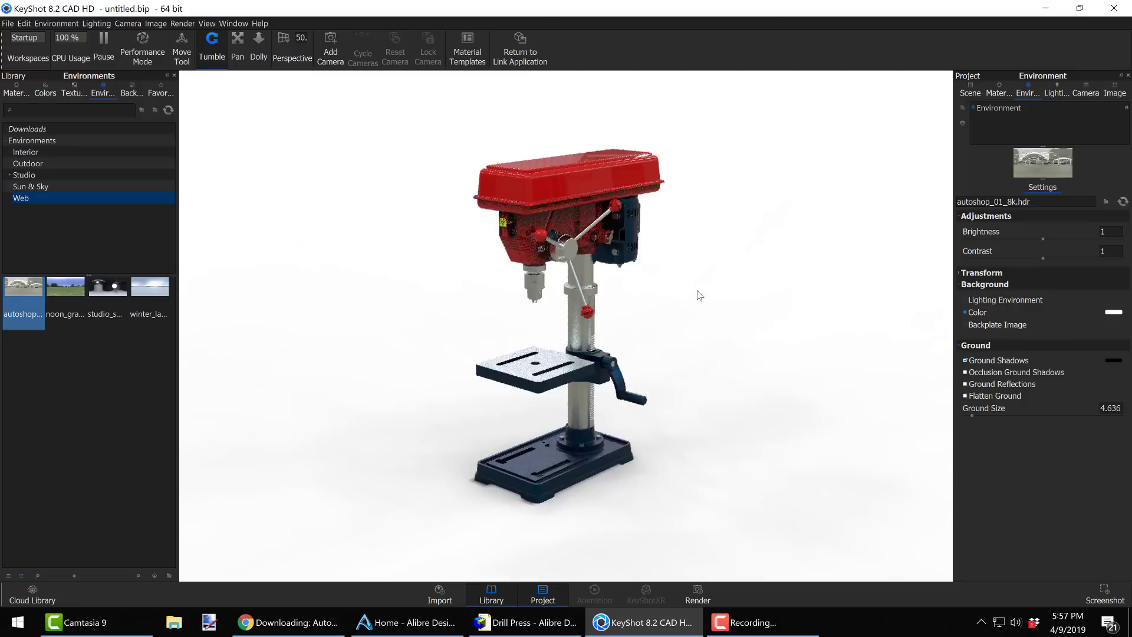
scroll(695, 293, "up", 3)
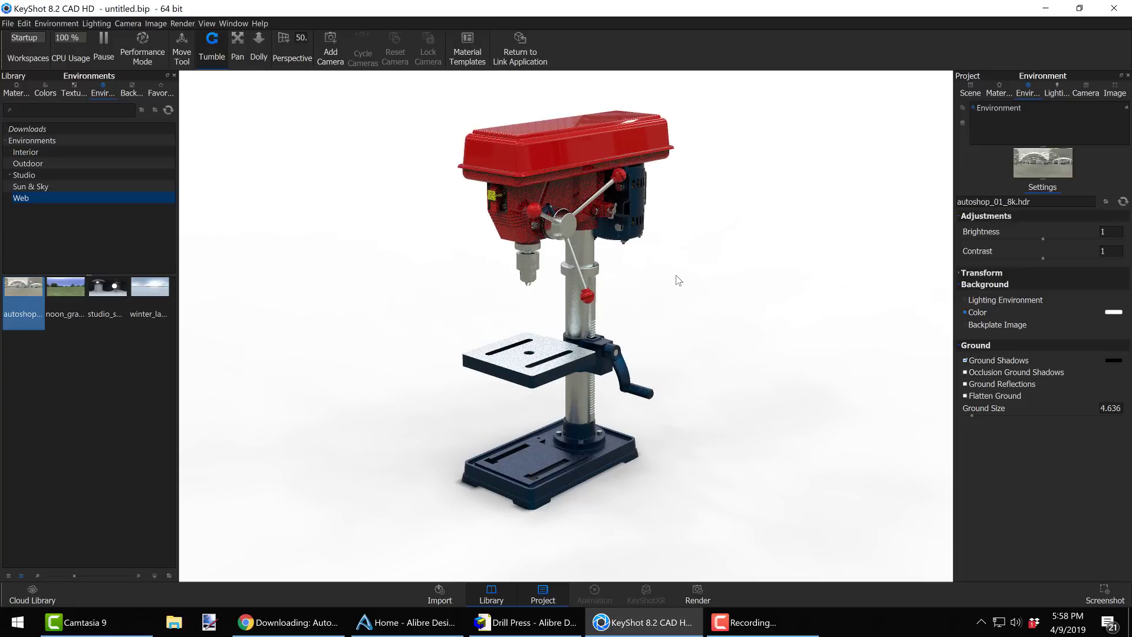
Raise the autoshop_01_8k environment brightness to 1.44, keeping the white background
key("Up")
key("Up")
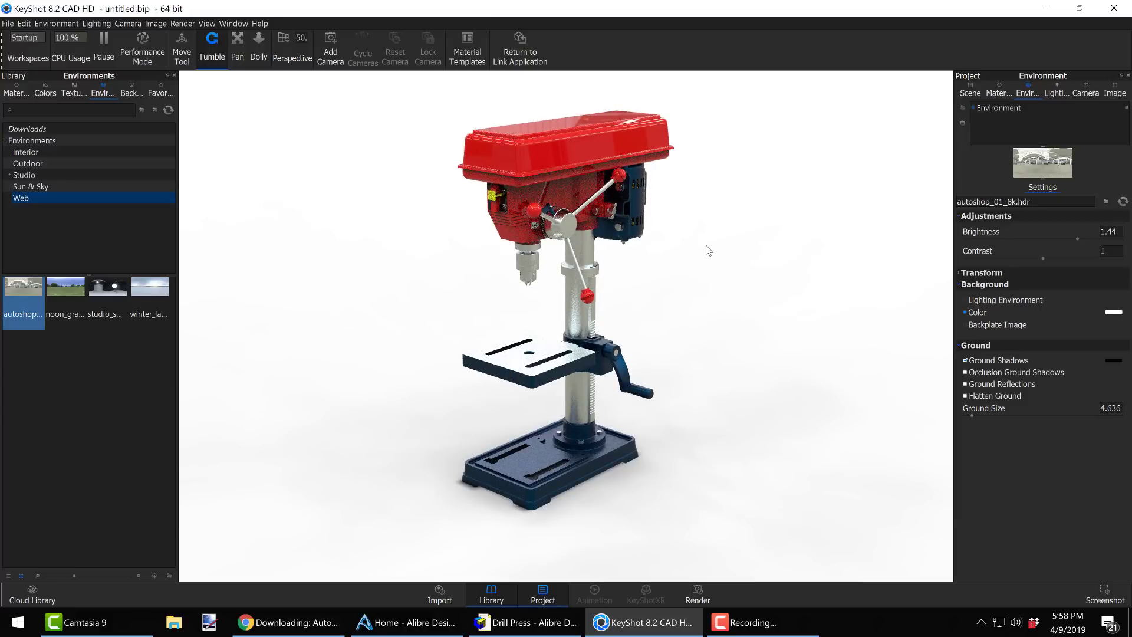
left_click_drag(697, 246, 692, 230)
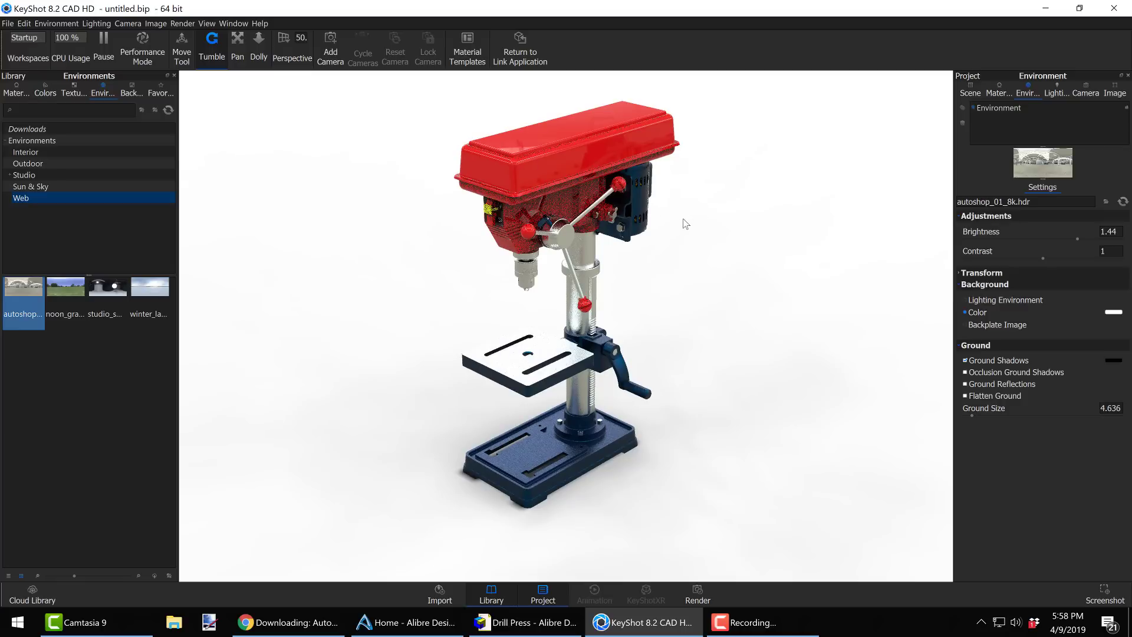
left_click(526, 148)
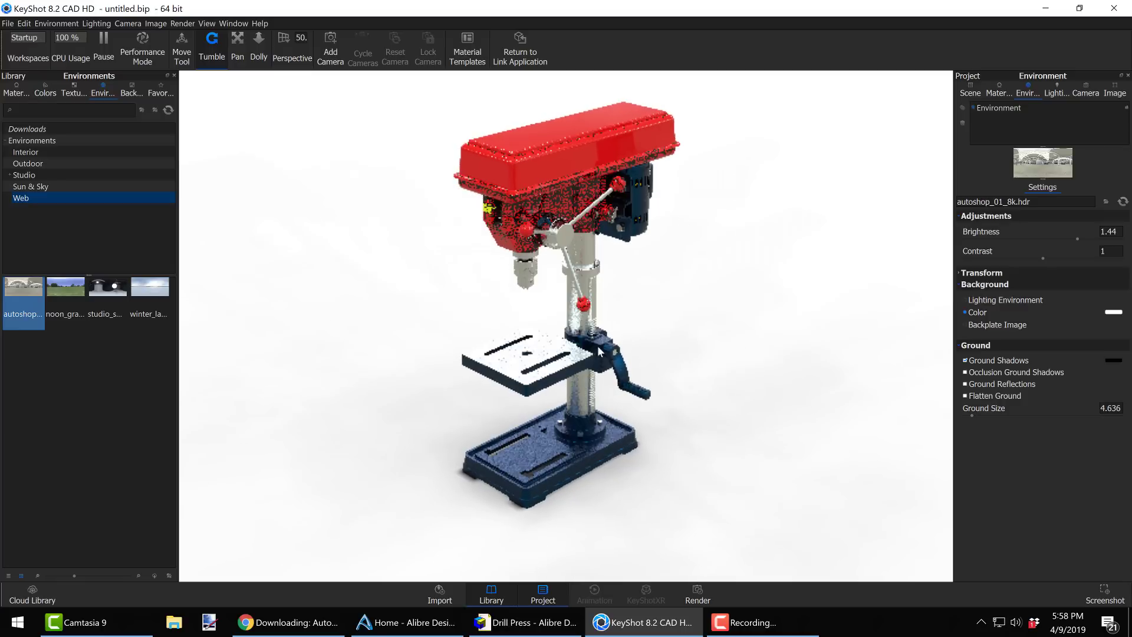
Set the Aluminum Brushed table material to Color metal type in black
double_click(545, 351)
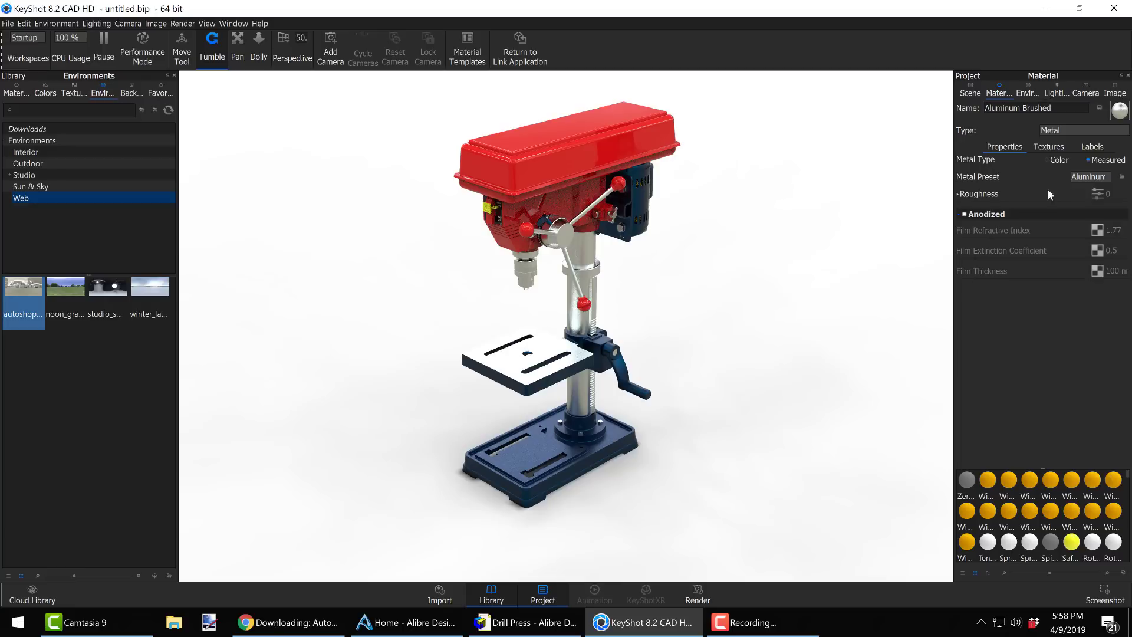
left_click(1062, 159)
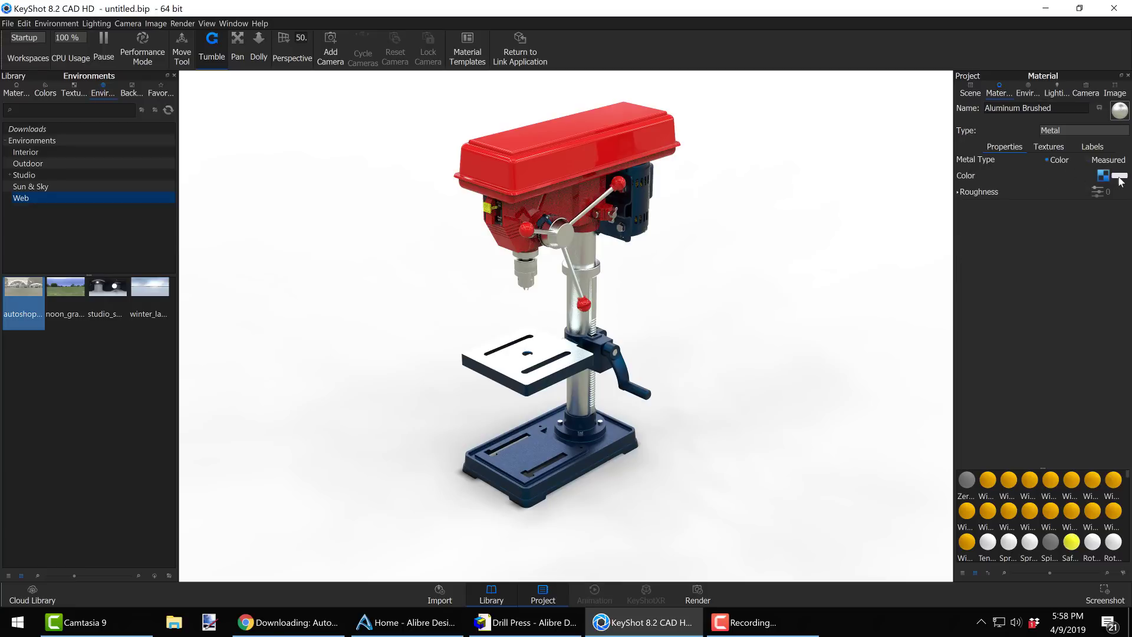
left_click(1103, 175)
left_click_drag(1022, 96, 1017, 152)
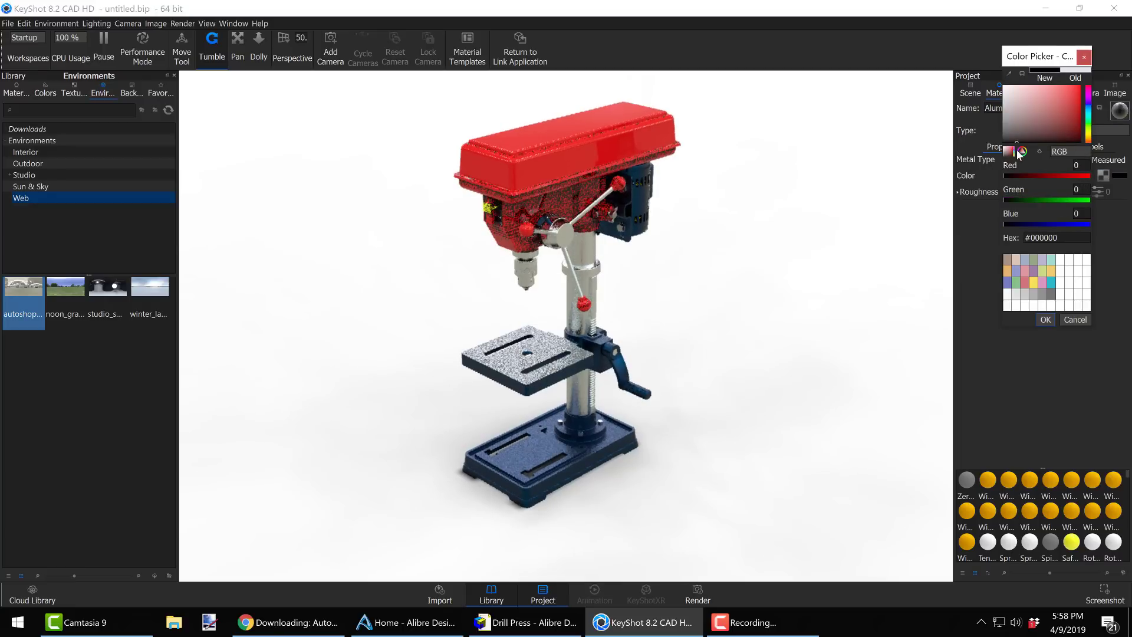
left_click(1045, 319)
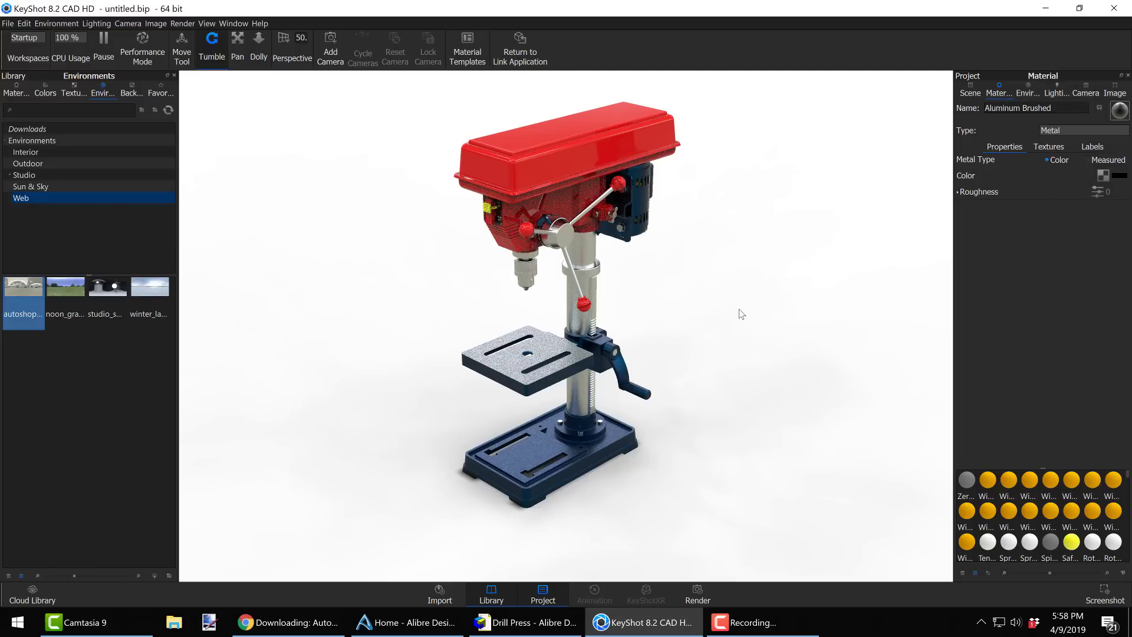
Set the Aluminum Rough column material to Color metal type in pale bluish grey #CFD2DD
double_click(585, 261)
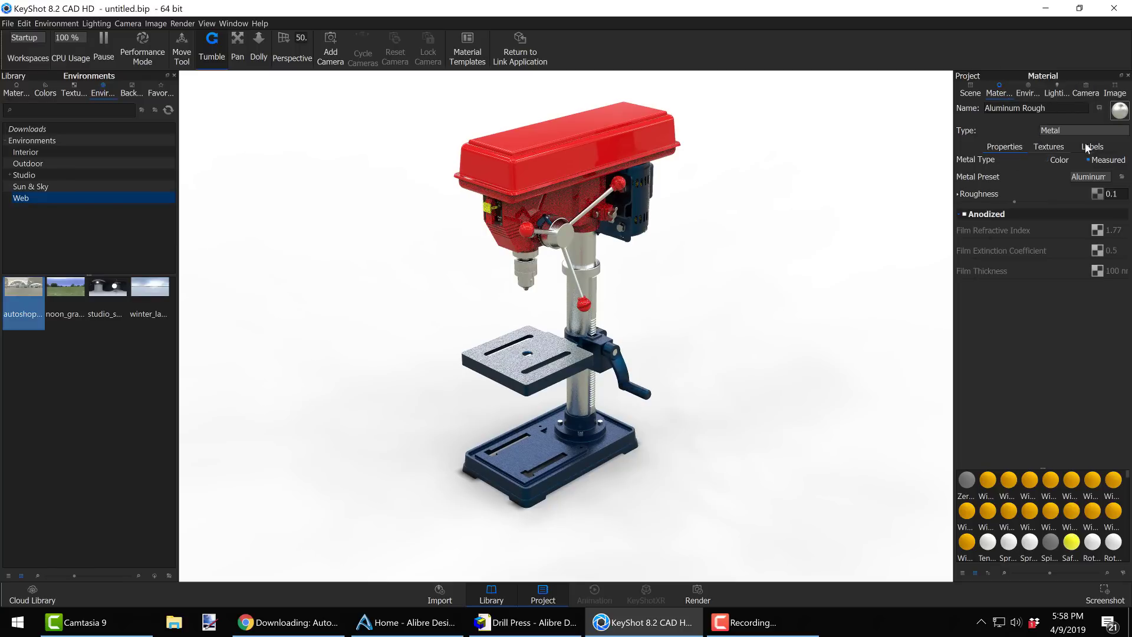
left_click(1047, 160)
left_click(1120, 176)
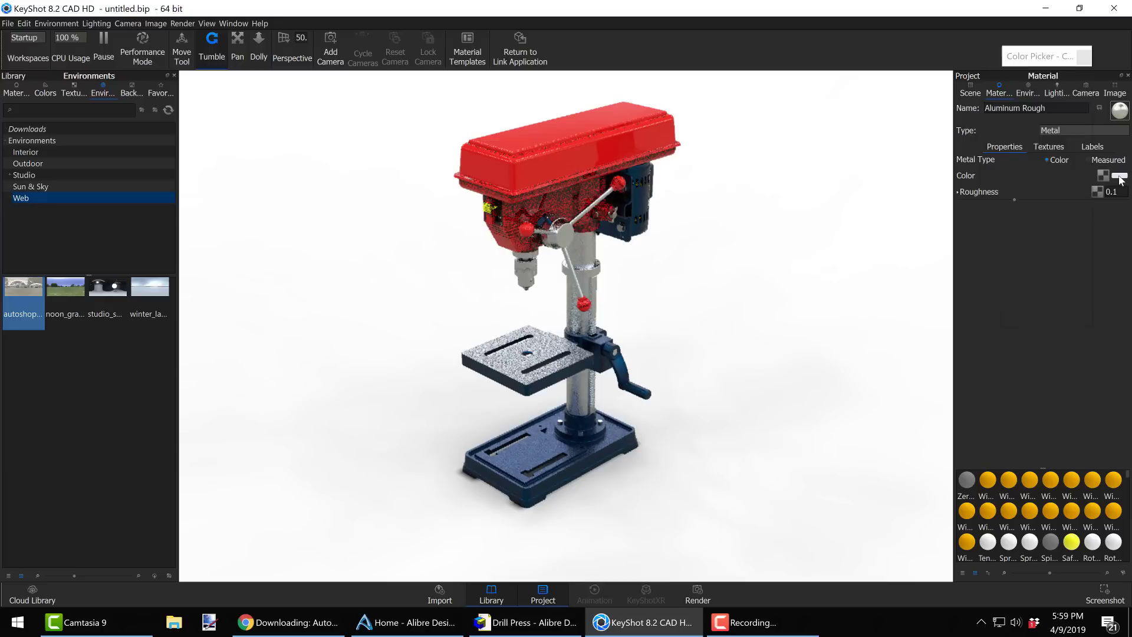
left_click(1016, 122)
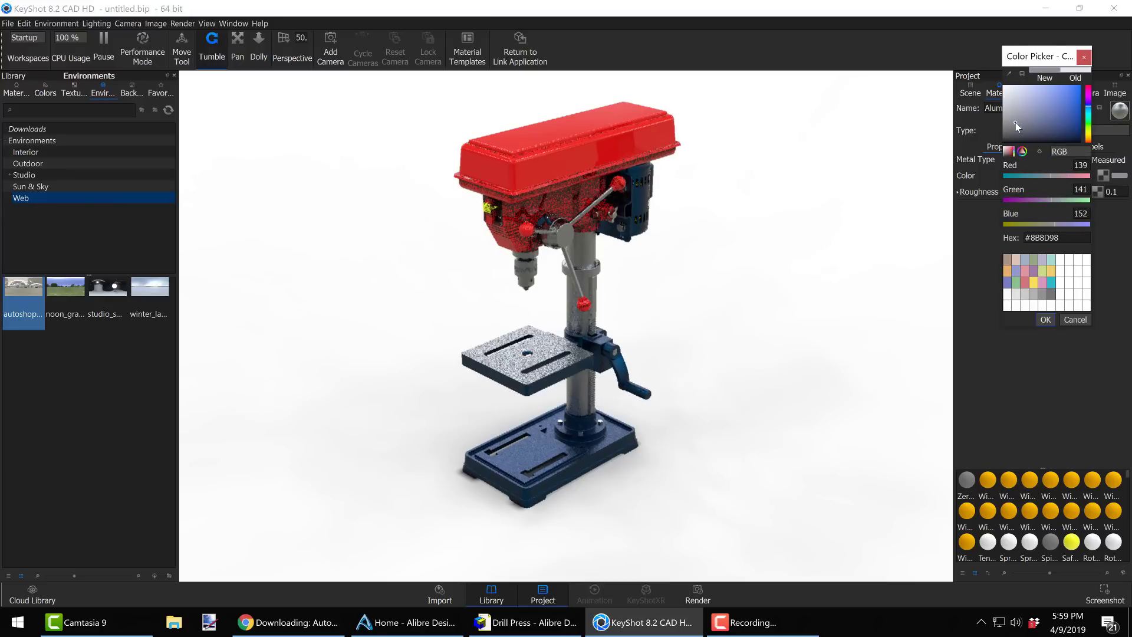
left_click_drag(1015, 122, 1013, 99)
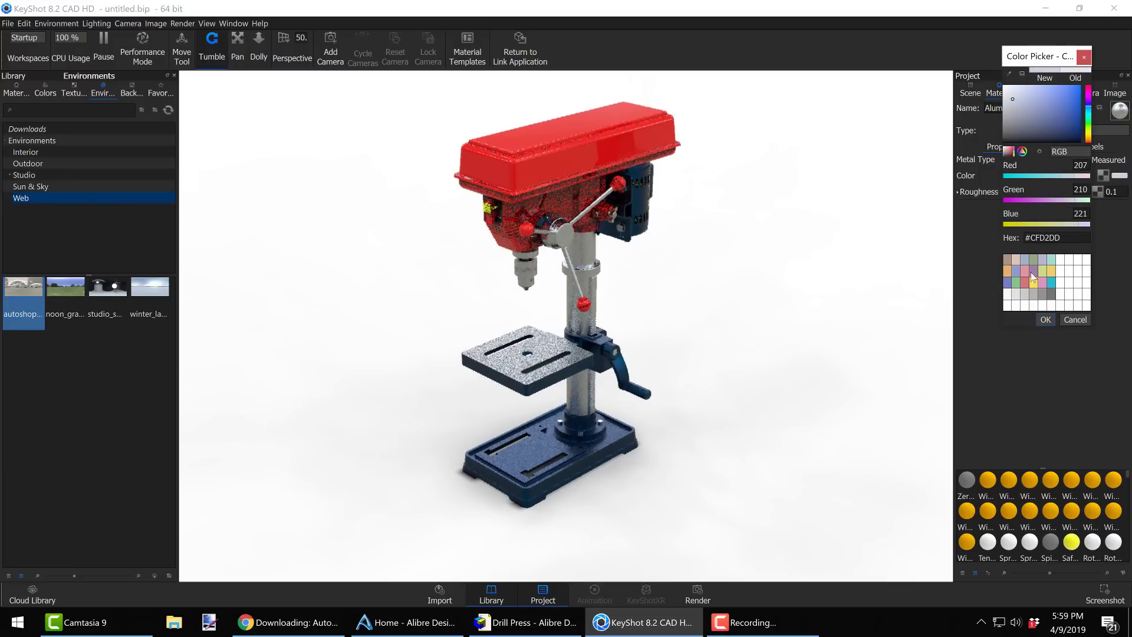
left_click(1046, 319)
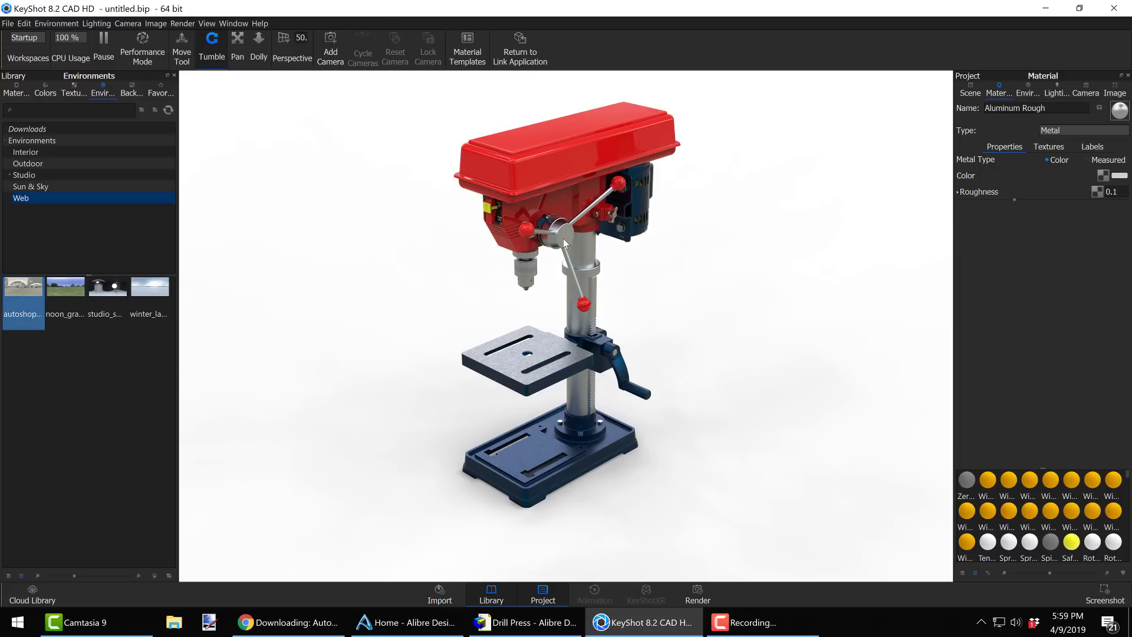
Lower the Aluminum Rough roughness from 0.1 to 0.018
double_click(1114, 191)
type("01")
key("BackSpace")
key("BackSpace")
type("1")
type("18")
left_click(1110, 192)
type("0")
key("Return")
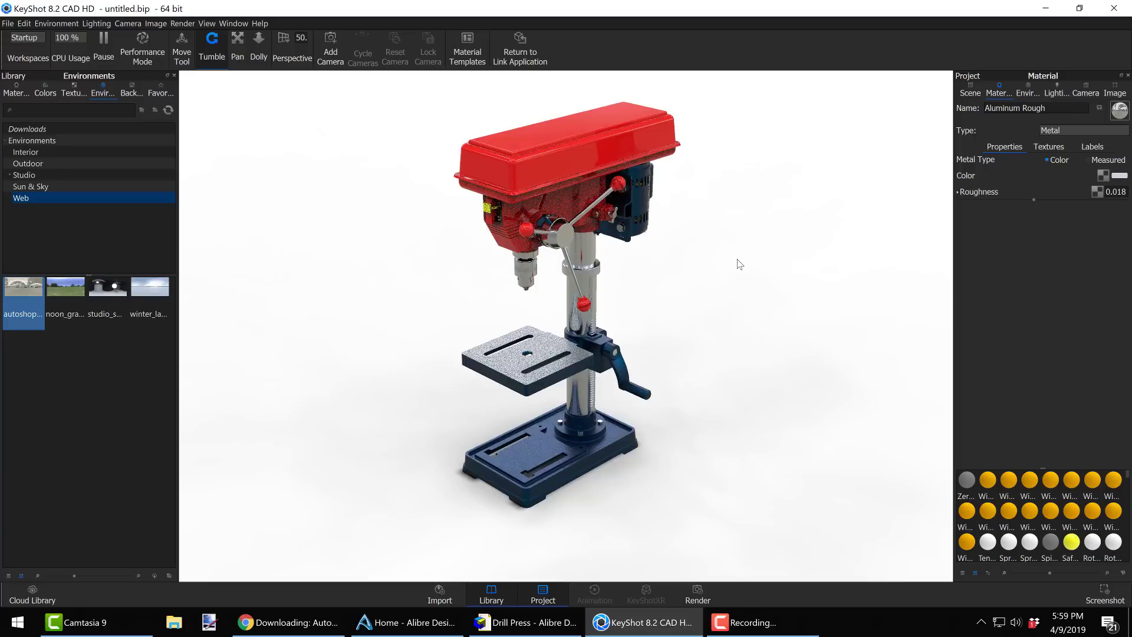
Adjust the roughness to 0.025 and turn the view to check the glossier column
left_click_drag(596, 260, 583, 260)
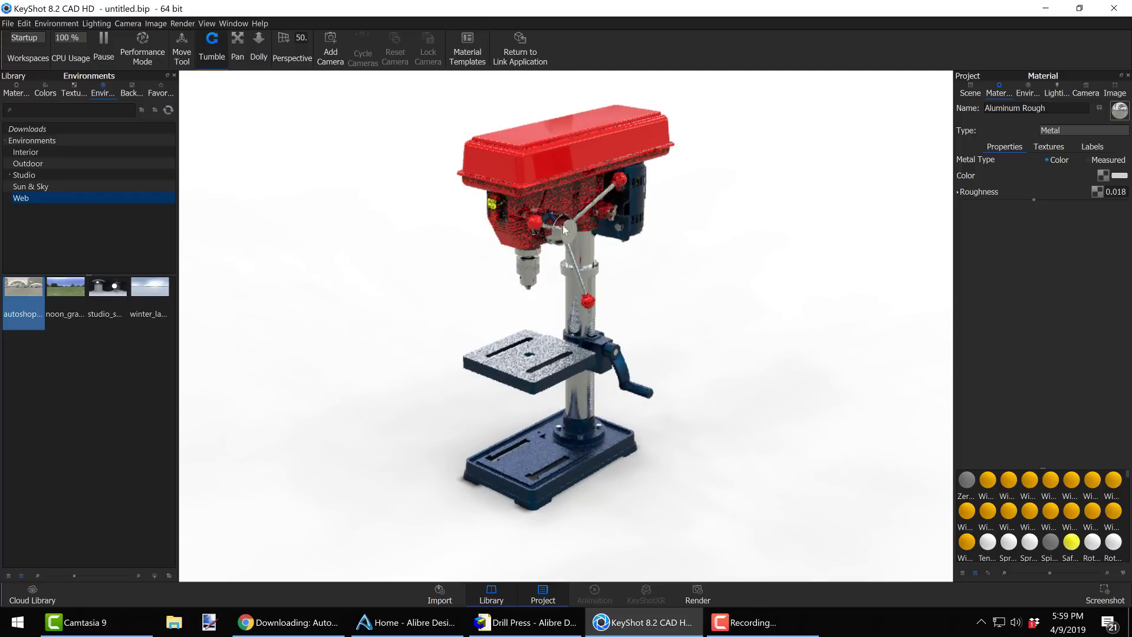
scroll(563, 225, "up", 2)
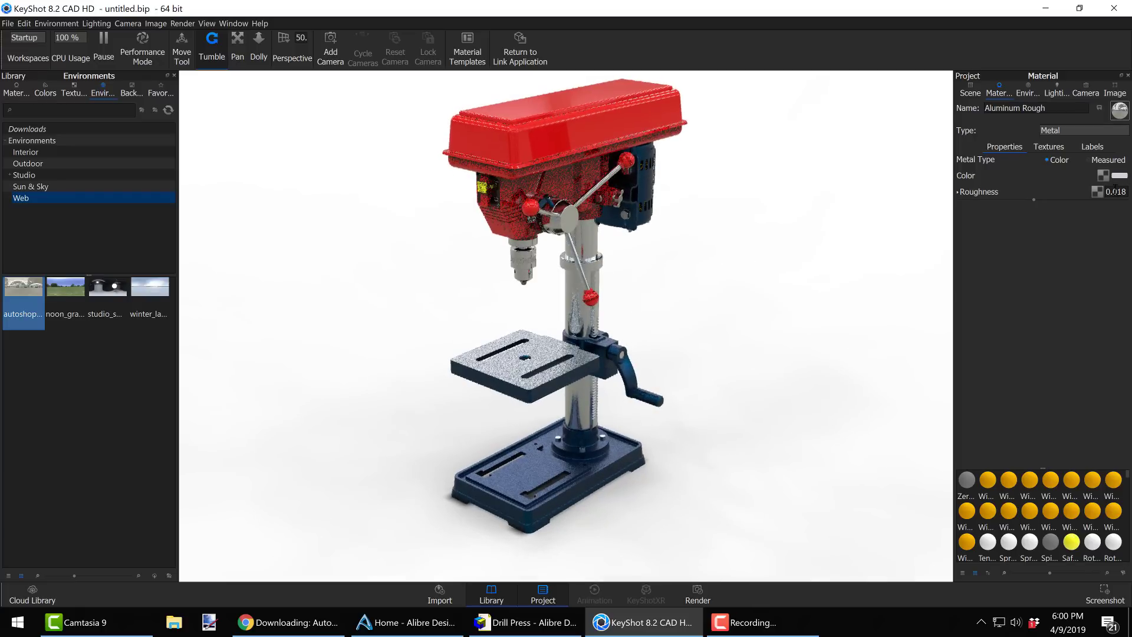
left_click_drag(1116, 192, 1126, 191)
type("25")
key("Return")
left_click_drag(778, 324, 755, 331)
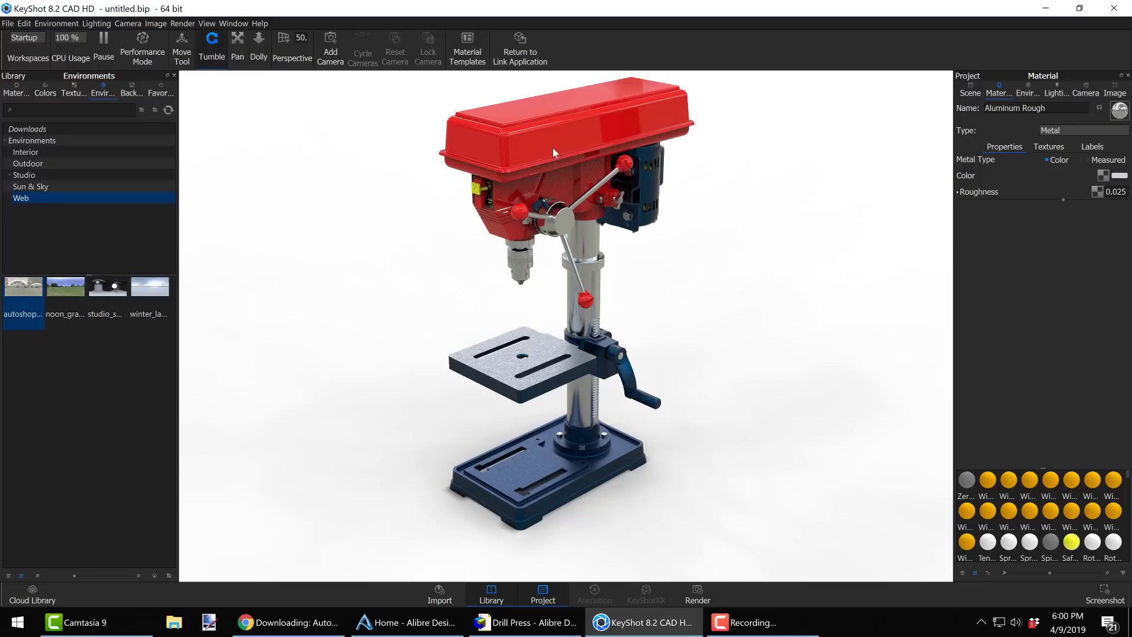
Apply the Product lighting preset, reframe the drill press lower, and return to environment settings
left_click(1055, 91)
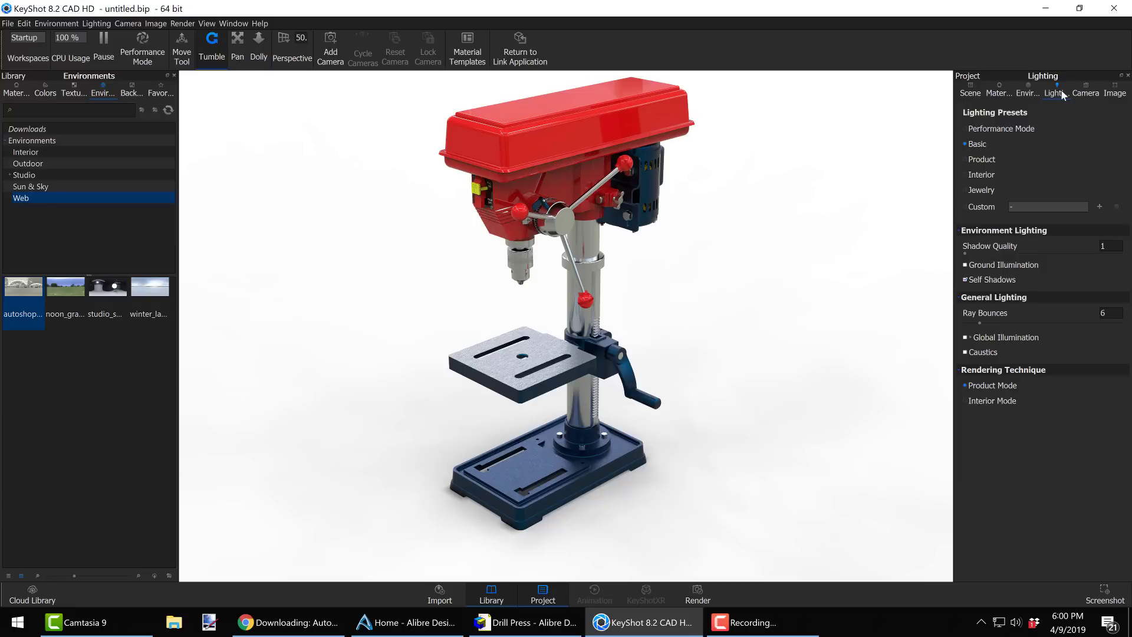
left_click(981, 159)
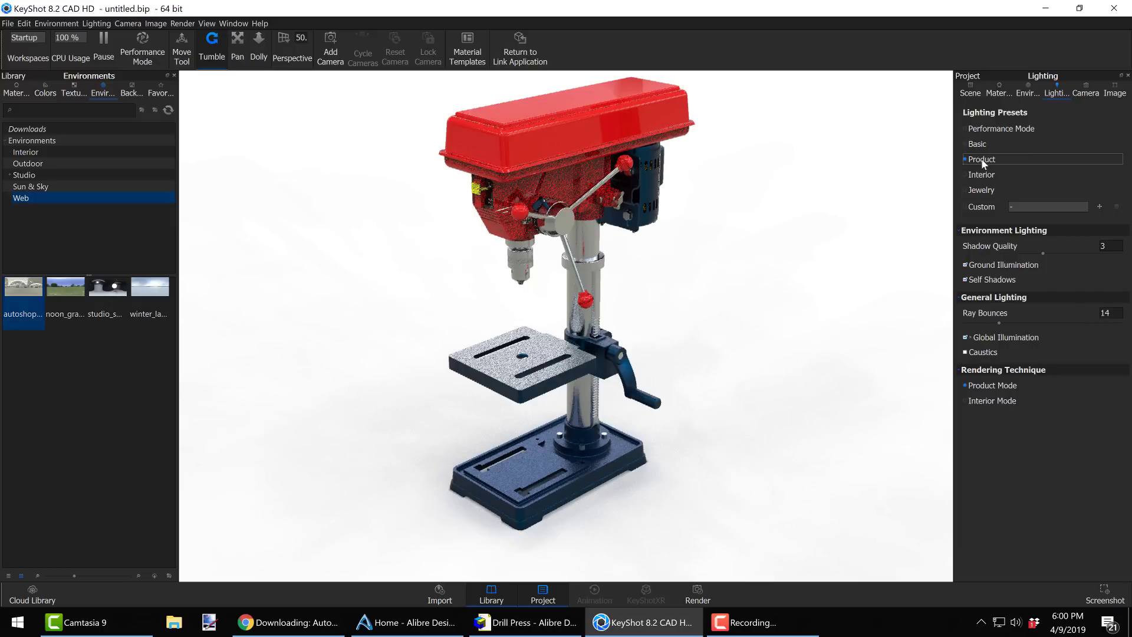
middle_click_drag(804, 222, 827, 242)
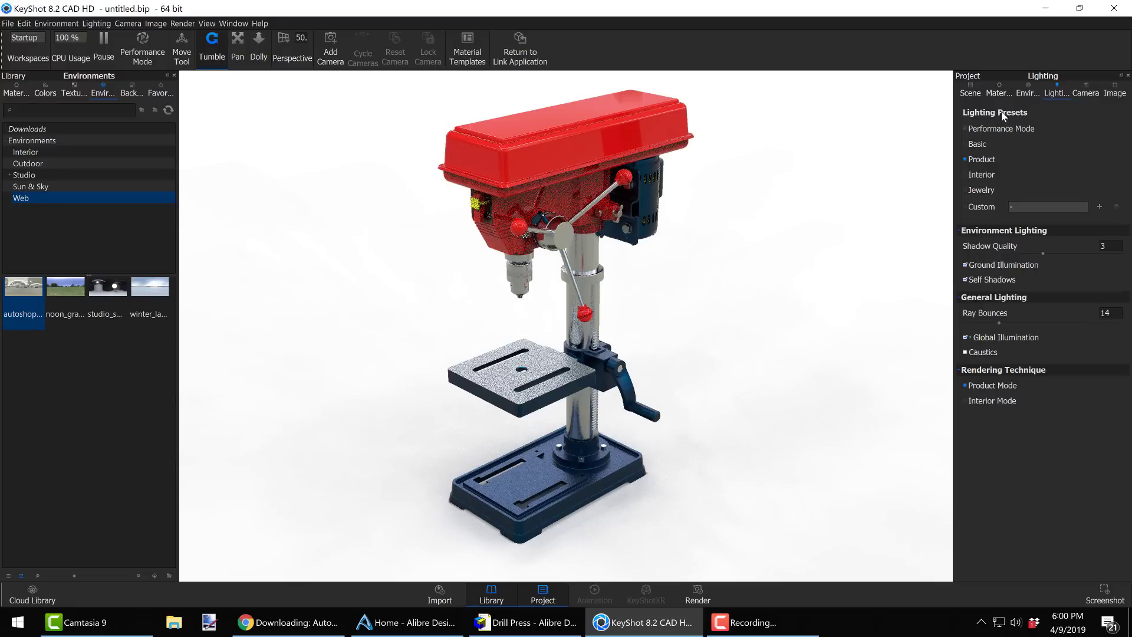
left_click(1028, 92)
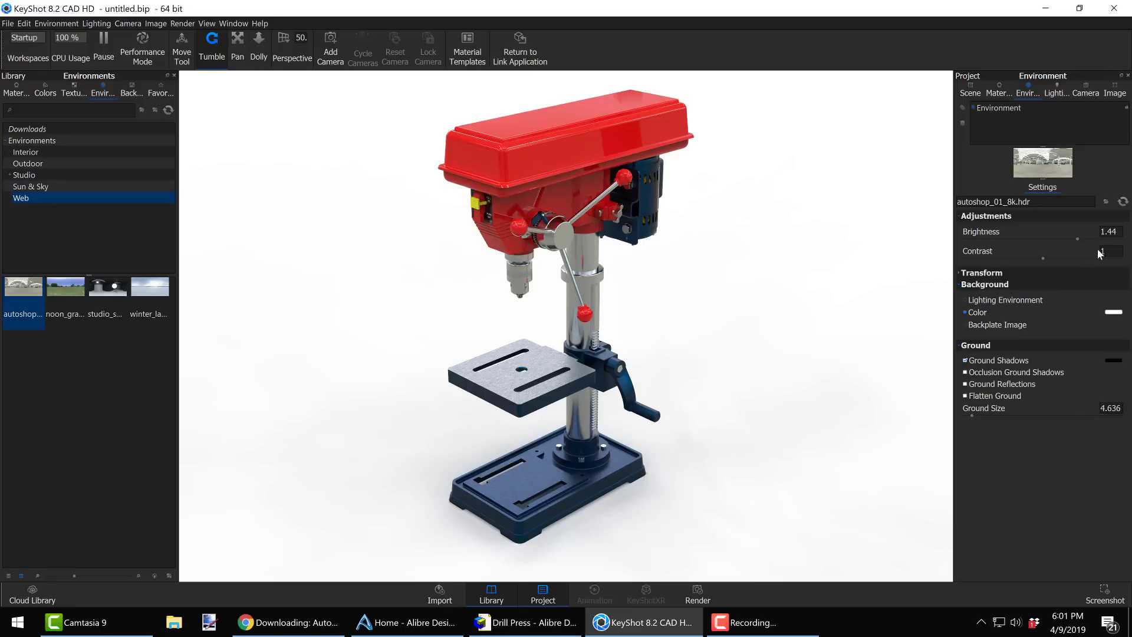
left_click(1113, 312)
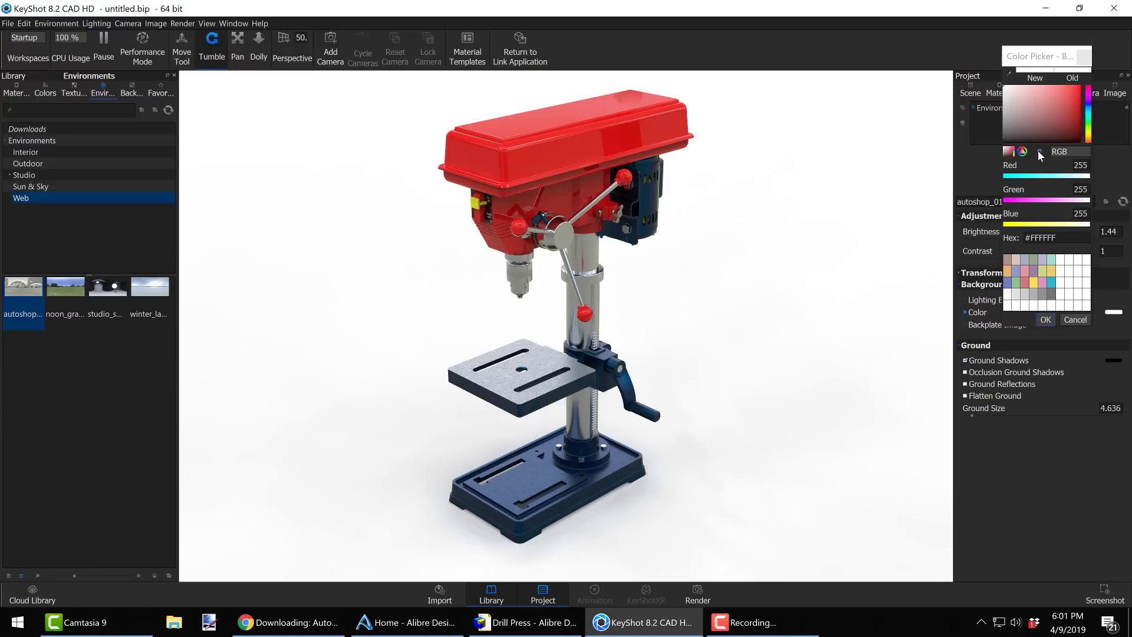
left_click(1088, 105)
mouse_move(1070, 112)
left_mouse_down()
mouse_move(1065, 104)
mouse_move(1088, 113)
left_mouse_up()
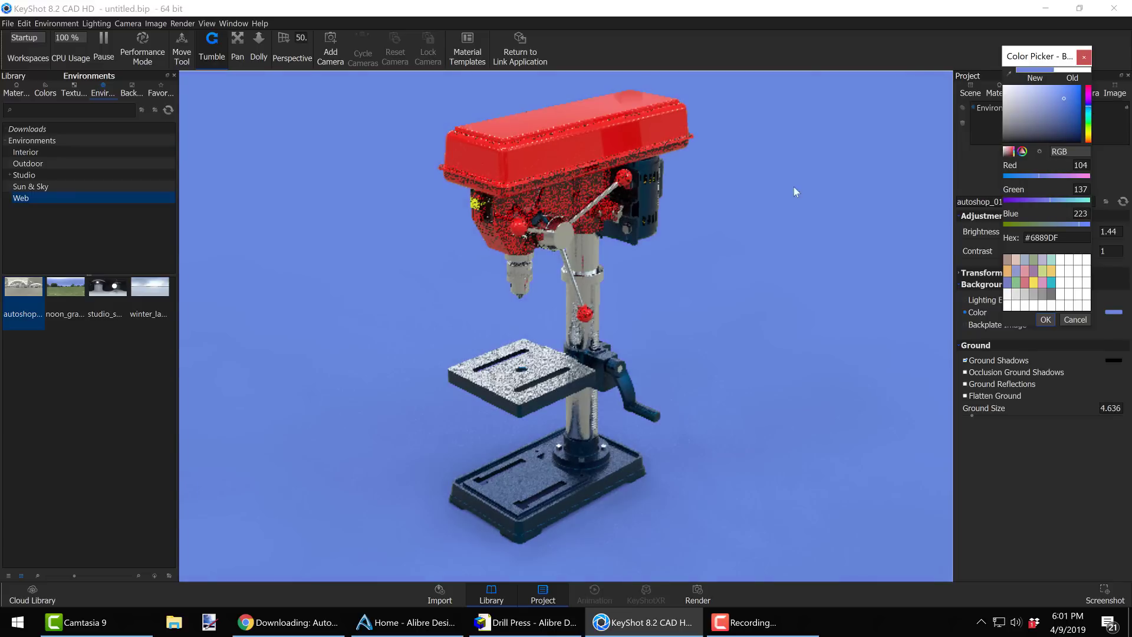
left_click(1045, 320)
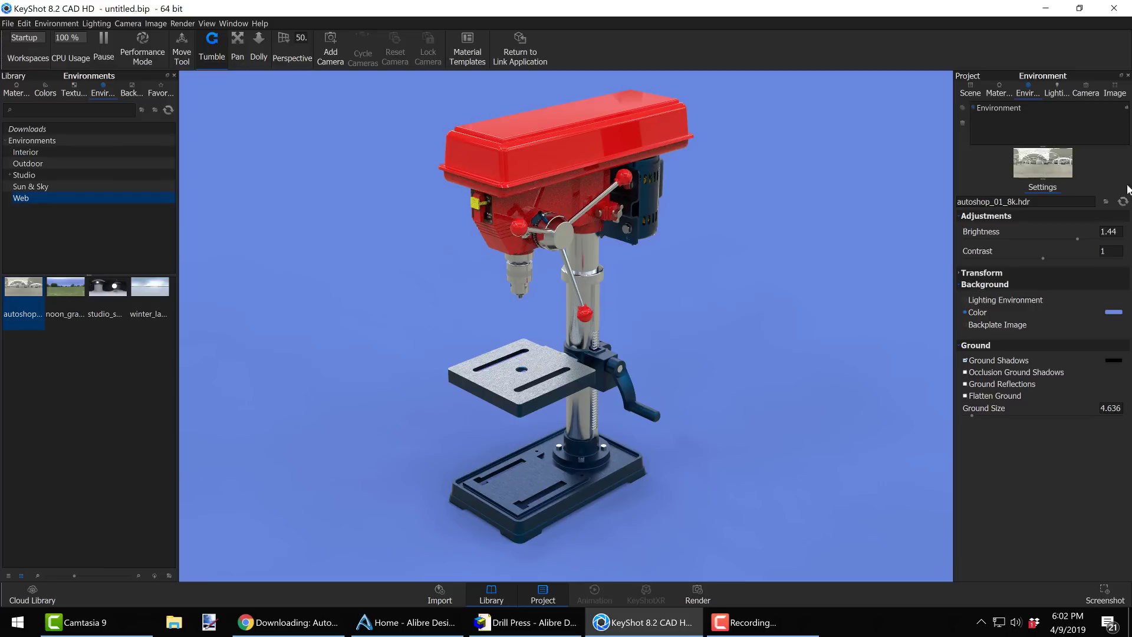
left_click(1114, 312)
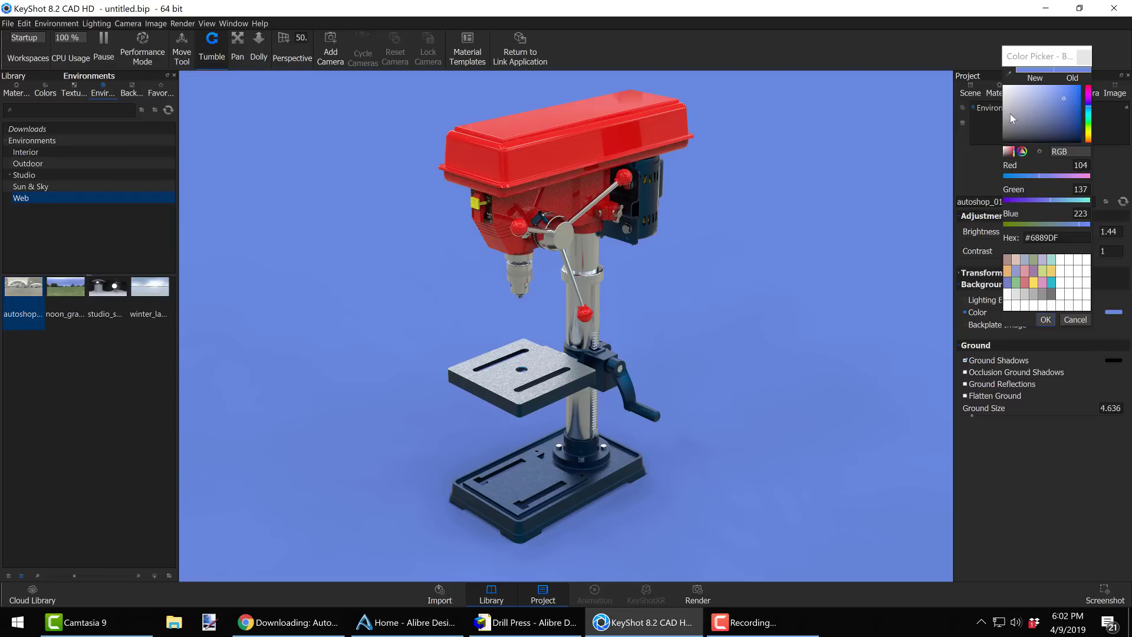
left_click_drag(1010, 114, 993, 132)
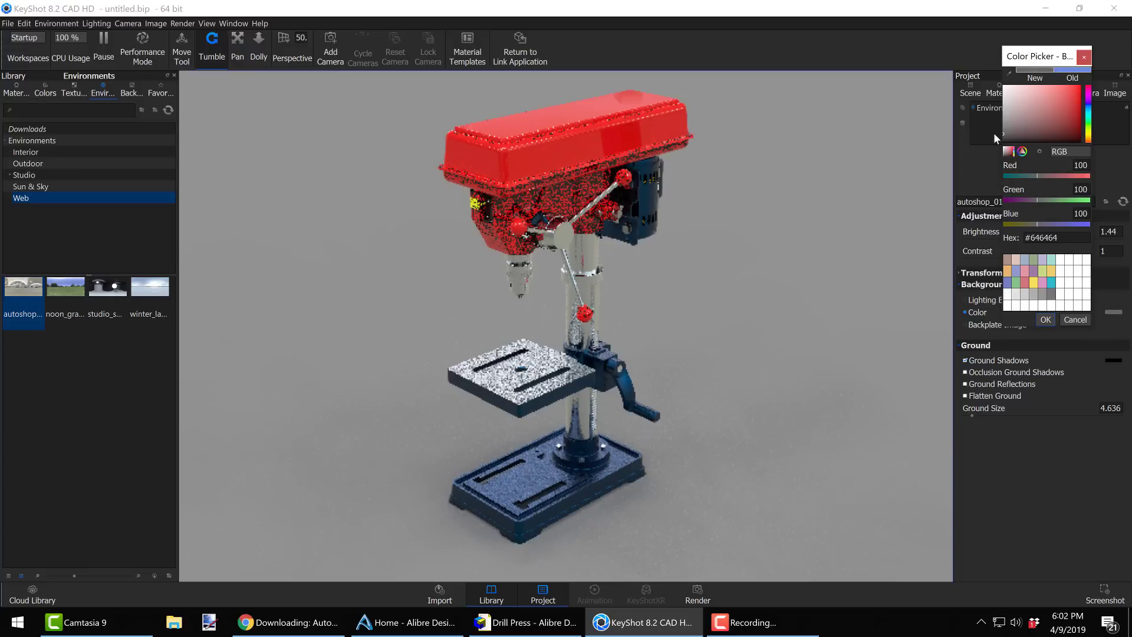
left_click(1072, 288)
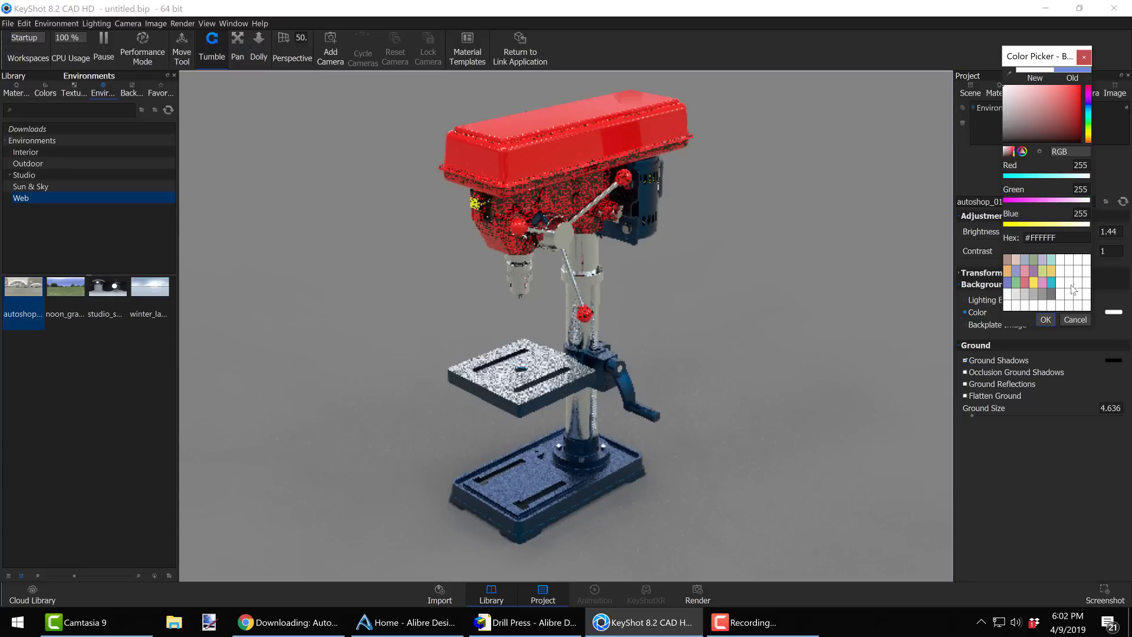
left_click(1047, 319)
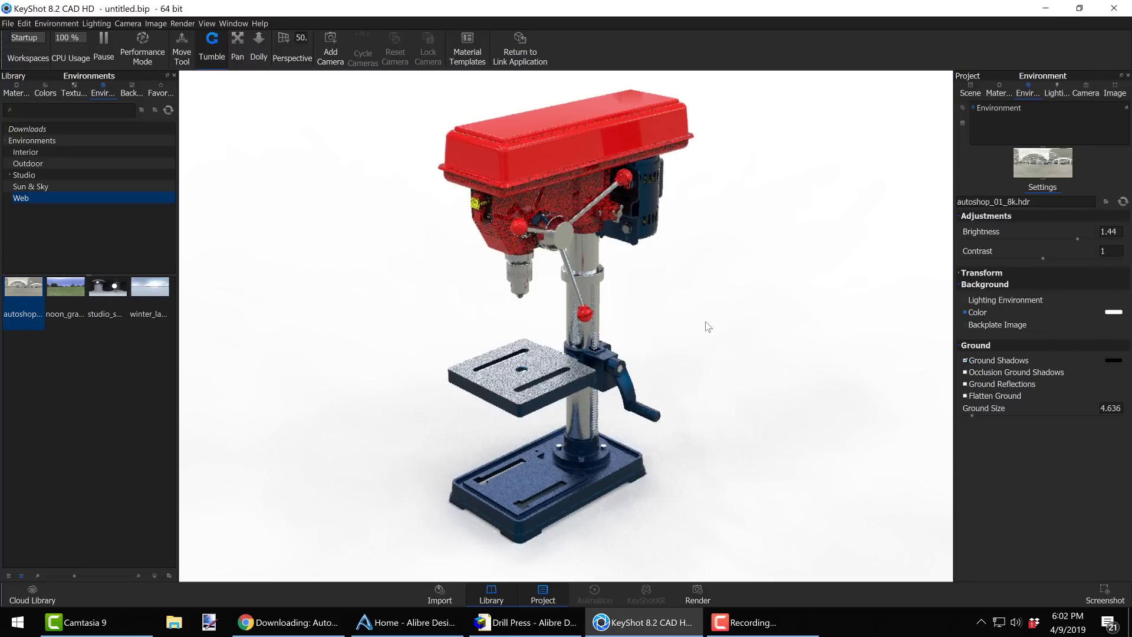